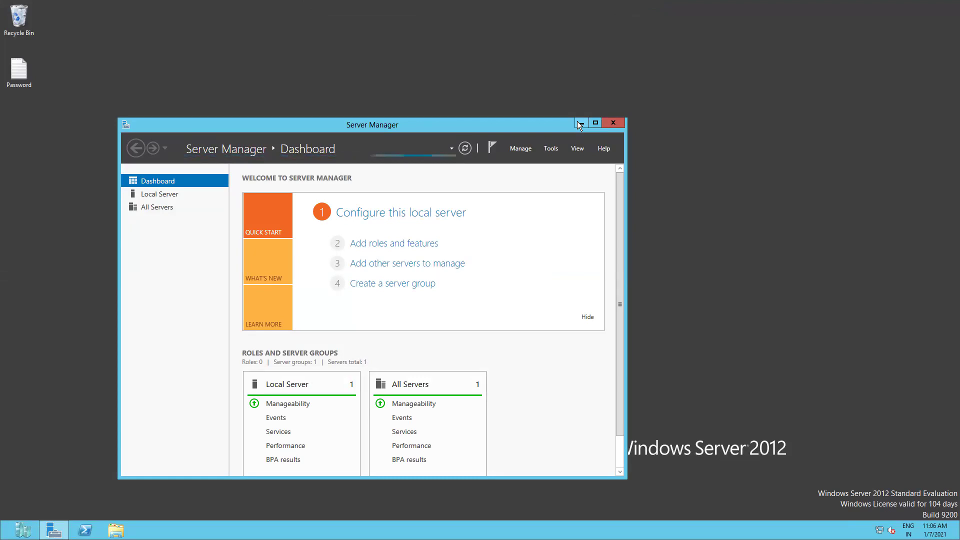
# Minimize Server Manager and start the Domain(Batch1) virtual machine
pyautogui.click(578, 123)
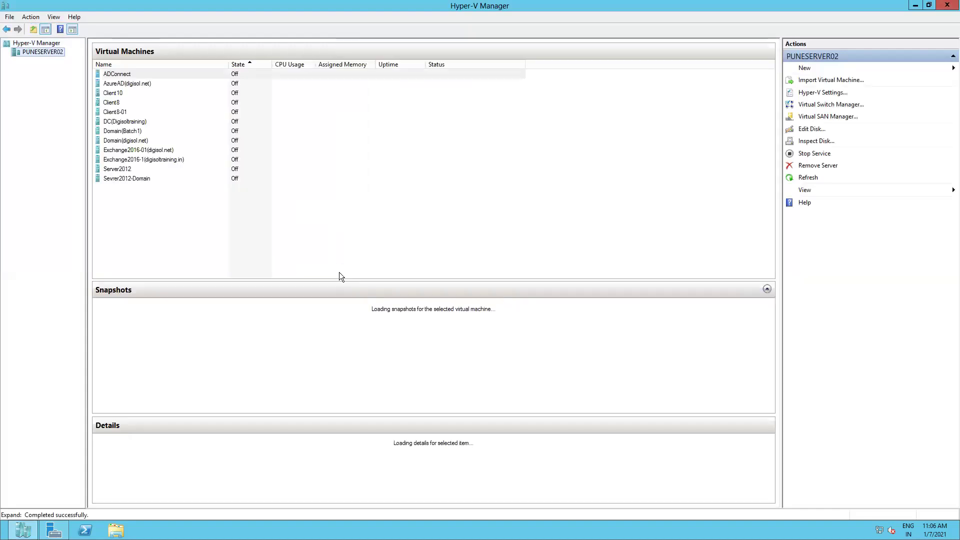
pyautogui.click(135, 133)
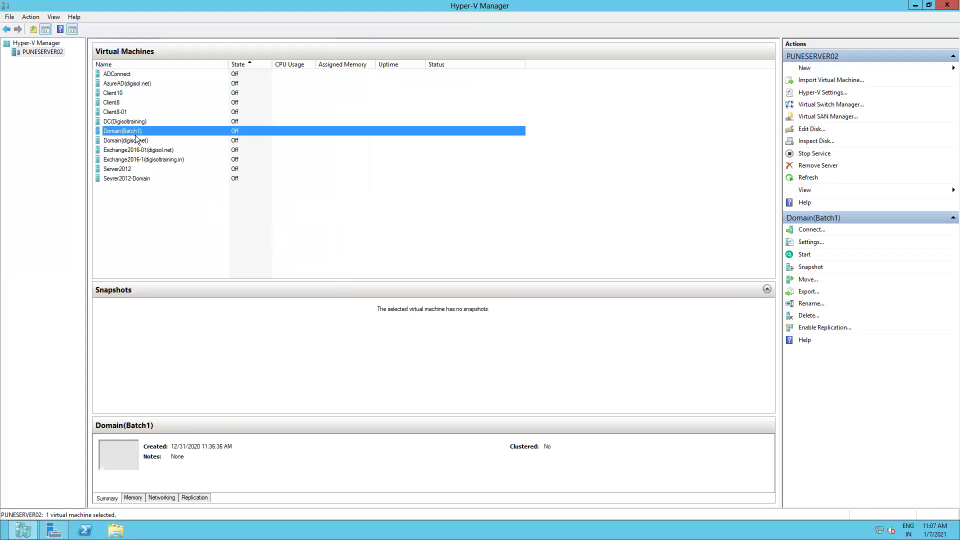
pyautogui.rightClick(136, 135)
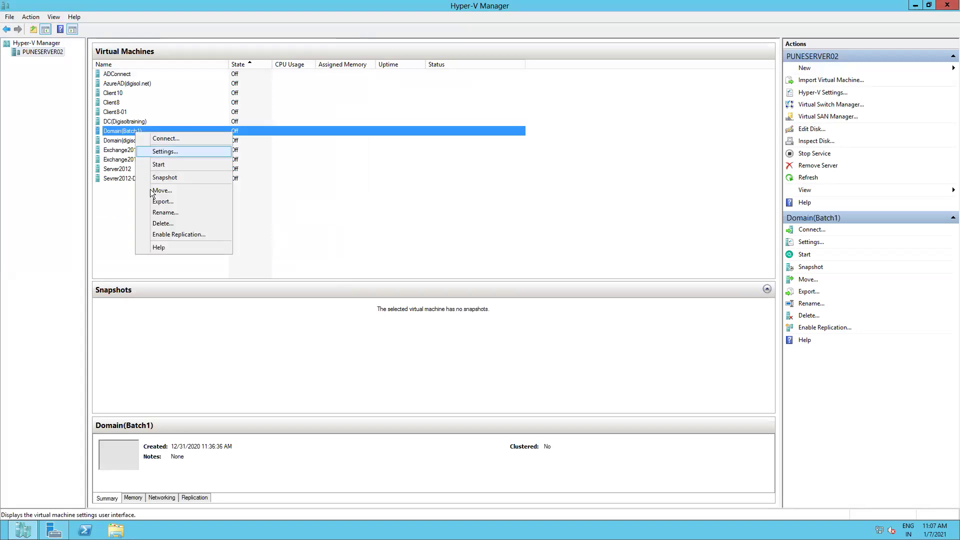
pyautogui.click(168, 164)
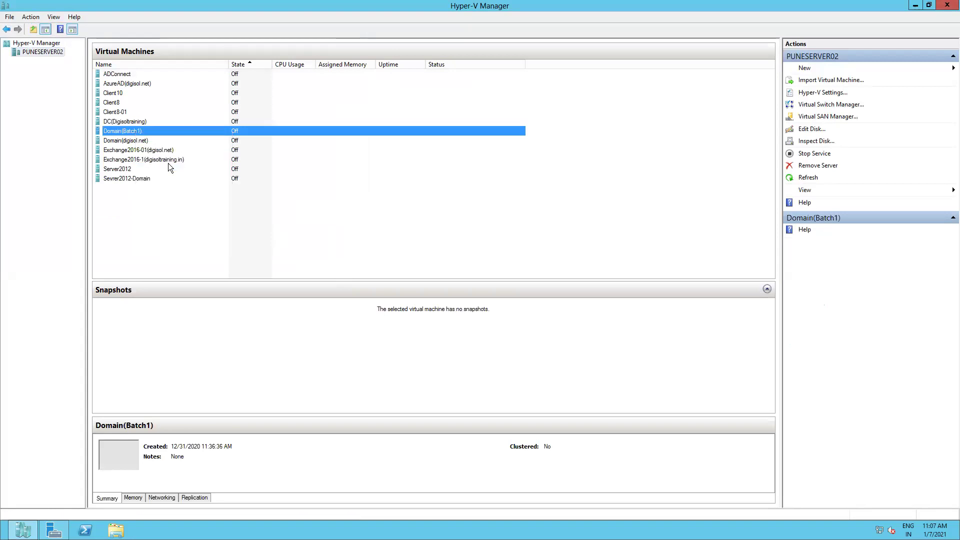
# Start the Client10 virtual machine
pyautogui.click(127, 96)
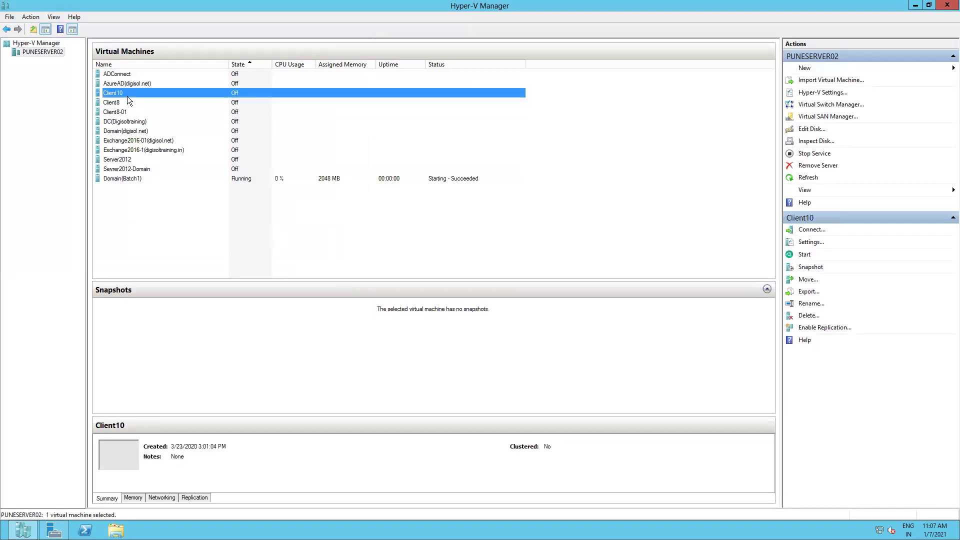
pyautogui.rightClick(128, 97)
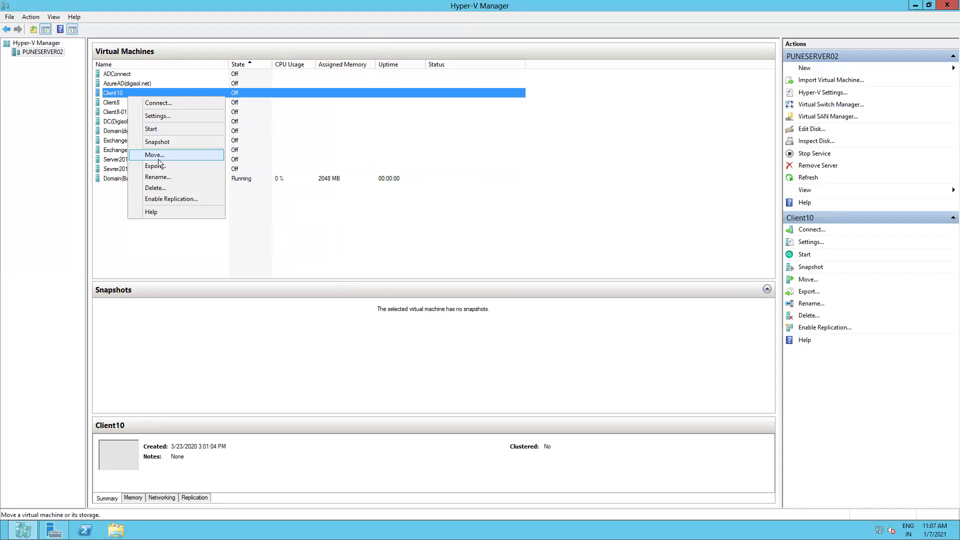
pyautogui.click(160, 129)
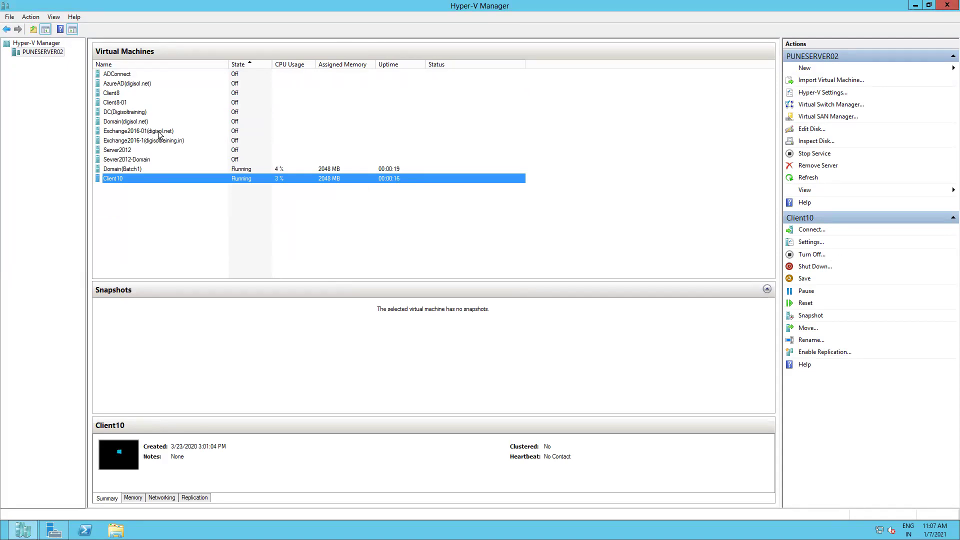
# Connect to the Client10 console, then minimize its window
pyautogui.rightClick(119, 182)
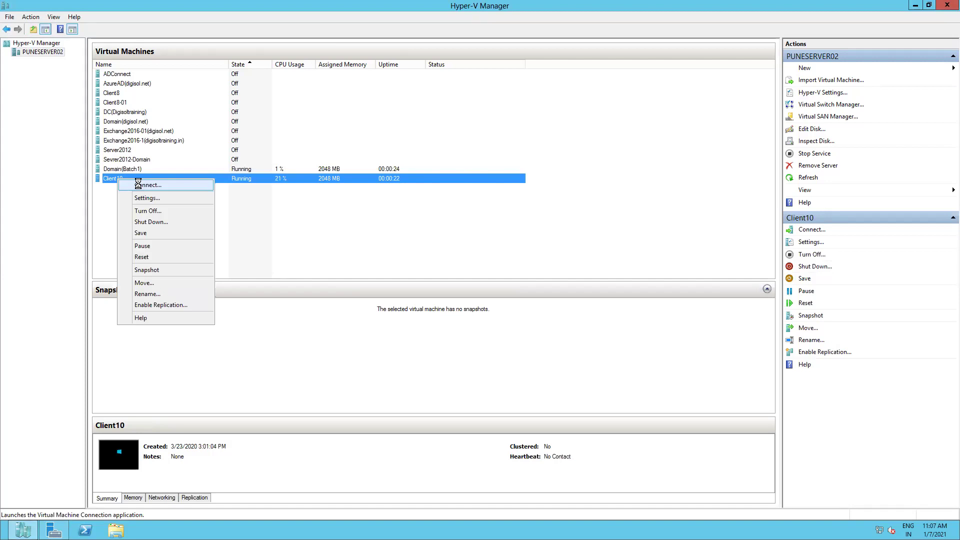
pyautogui.click(140, 186)
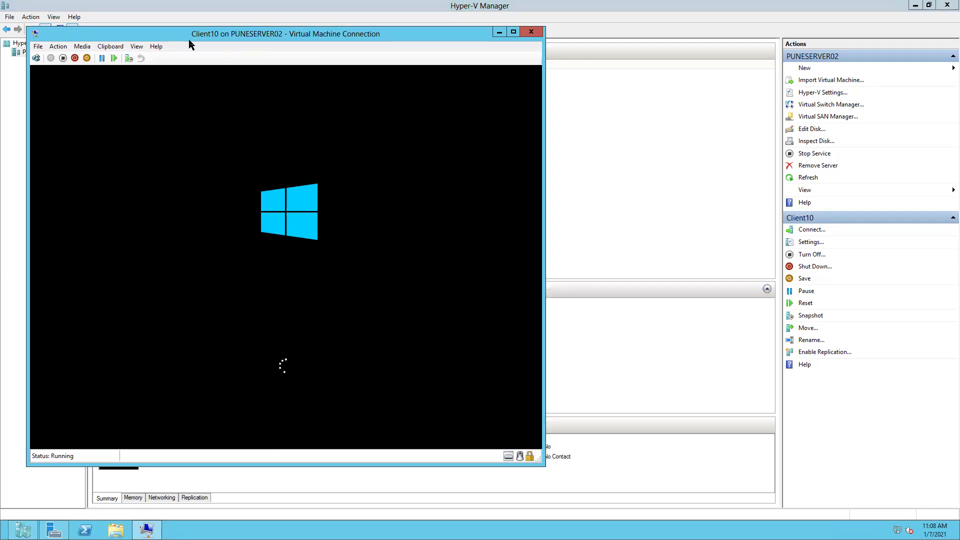
pyautogui.click(495, 33)
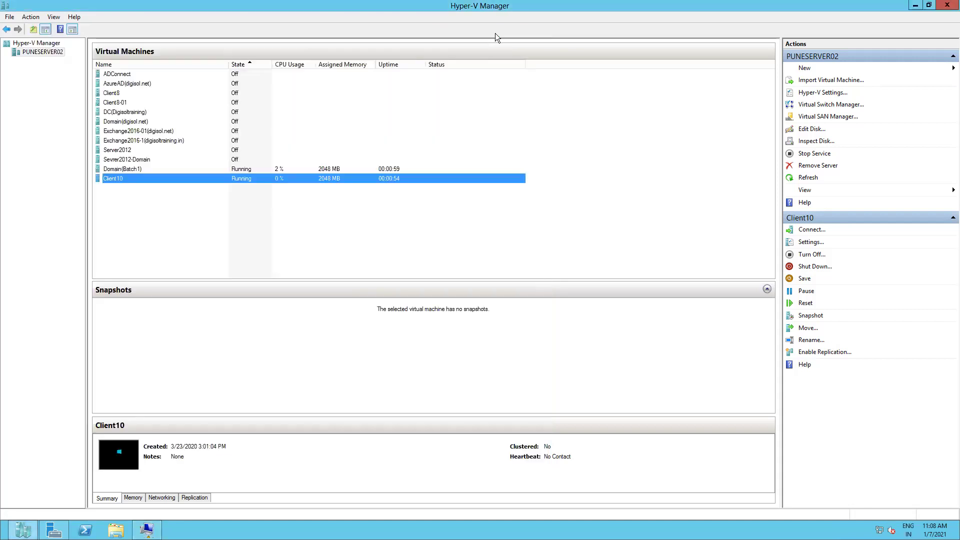
# Connect to the Domain(Batch1) console, minimize it, and minimize Hyper-V Manager
pyautogui.click(126, 168)
pyautogui.rightClick(126, 168)
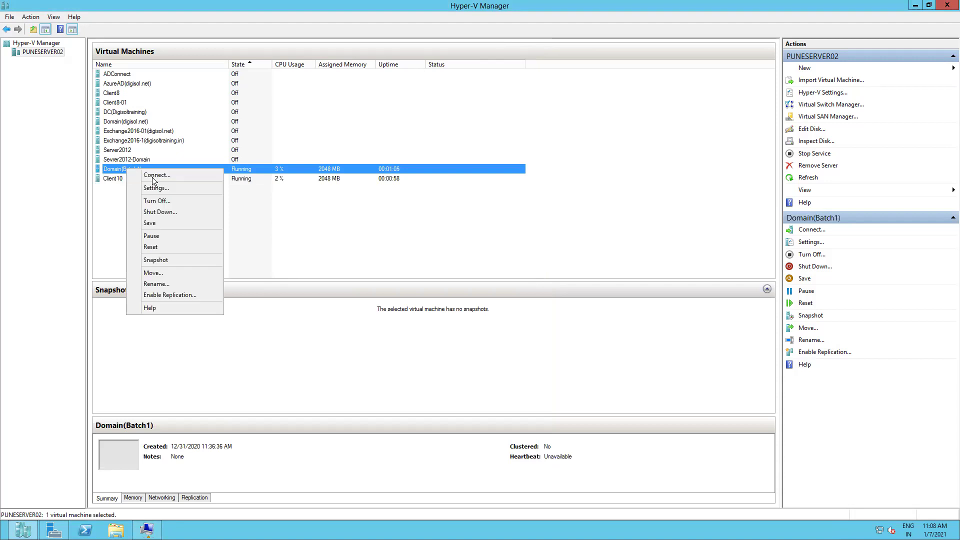
pyautogui.click(155, 176)
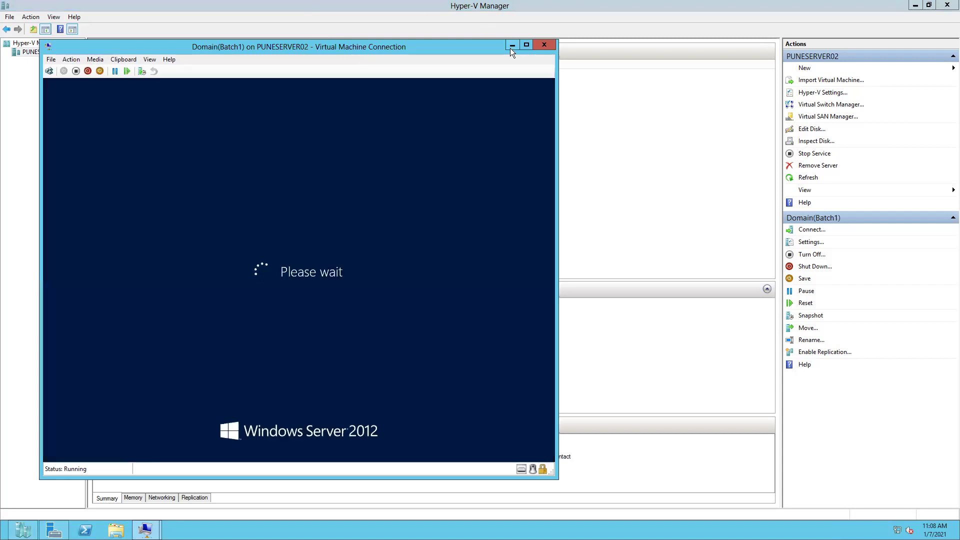
pyautogui.click(512, 46)
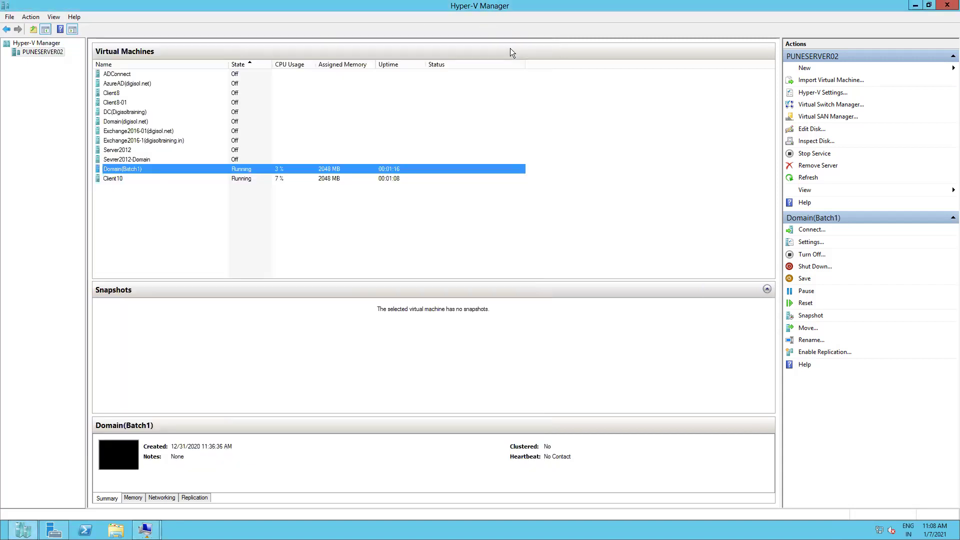
pyautogui.click(915, 5)
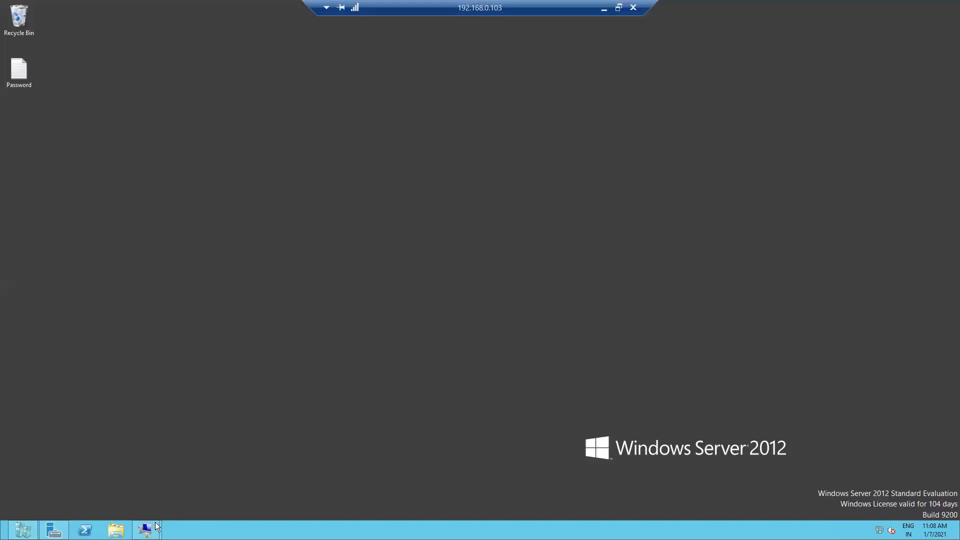
# Restore both consoles and position Domain(Batch1) on the left and Client10 on the right
pyautogui.moveTo(146, 530)
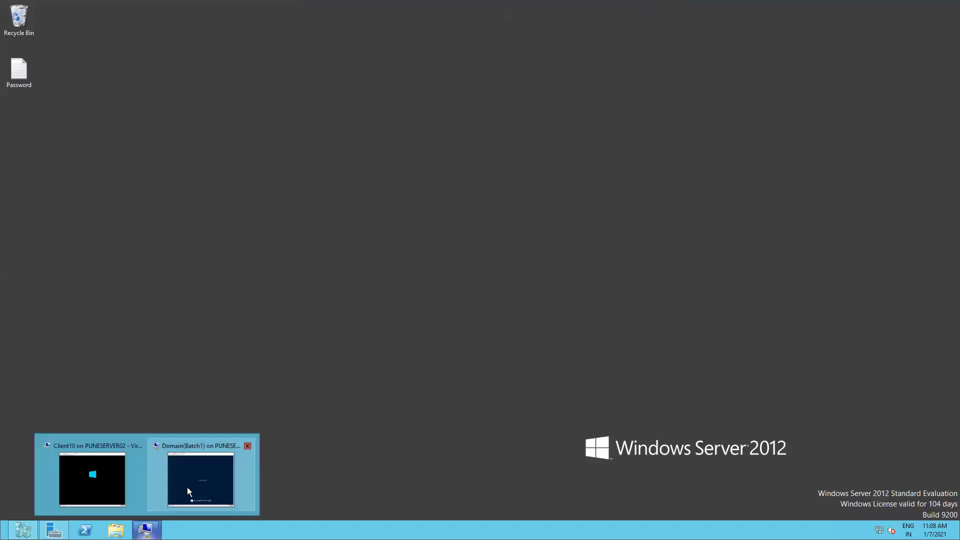
pyautogui.click(187, 488)
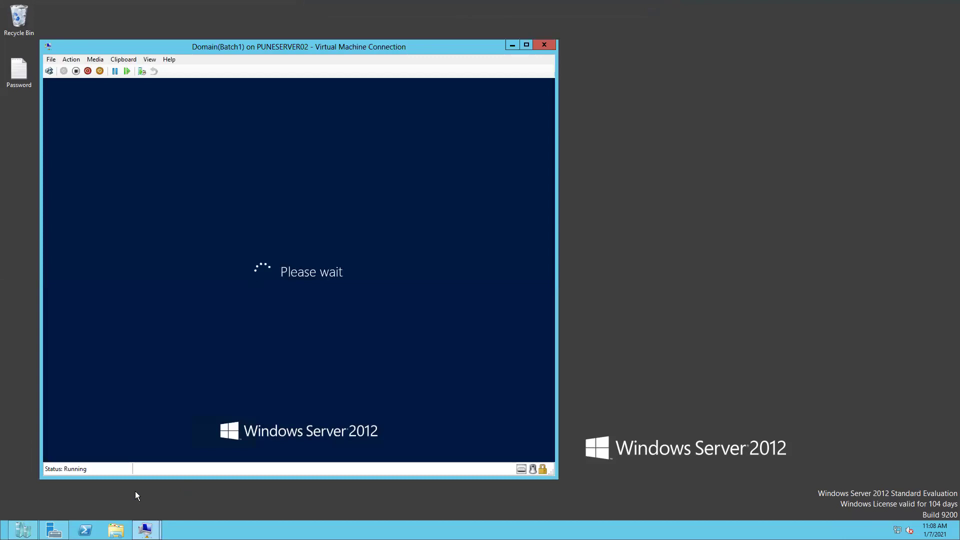
pyautogui.moveTo(146, 529)
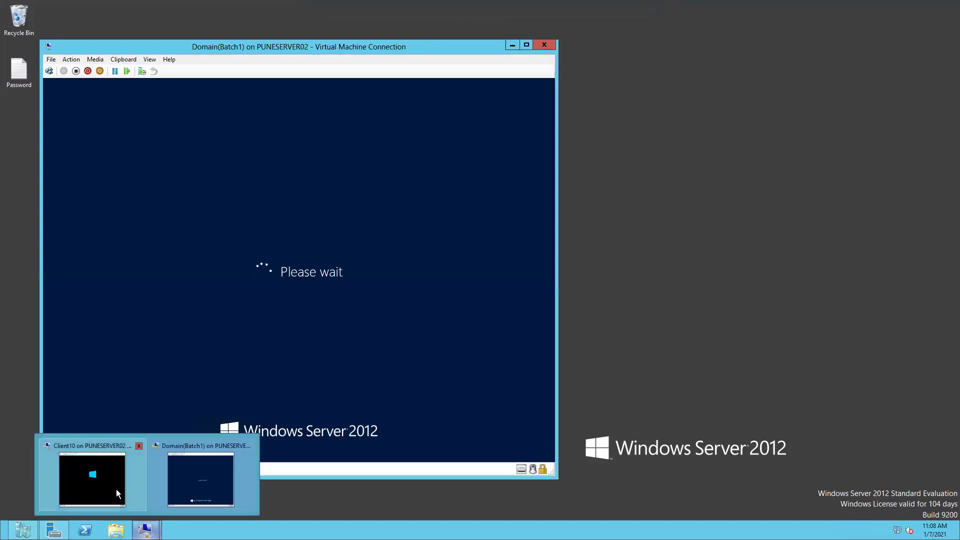
pyautogui.click(116, 490)
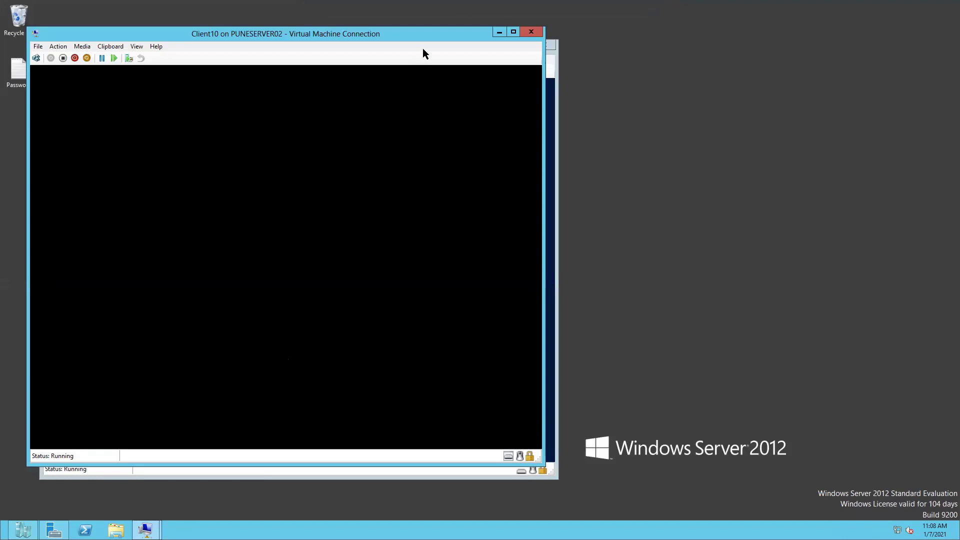
pyautogui.moveTo(425, 37); pyautogui.dragTo(734, 22)
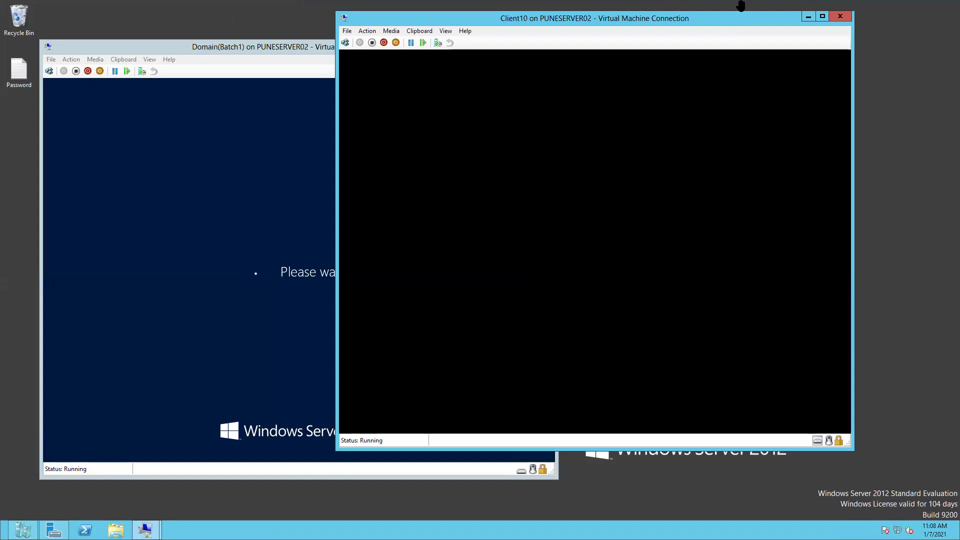
pyautogui.moveTo(740, 5)
pyautogui.moveTo(727, 23); pyautogui.dragTo(818, 39)
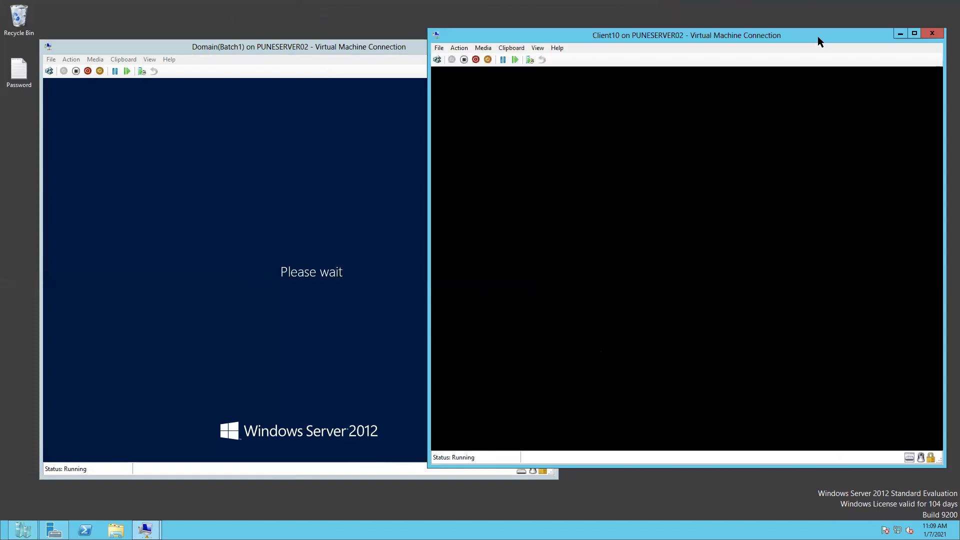
pyautogui.moveTo(142, 46); pyautogui.dragTo(79, 38)
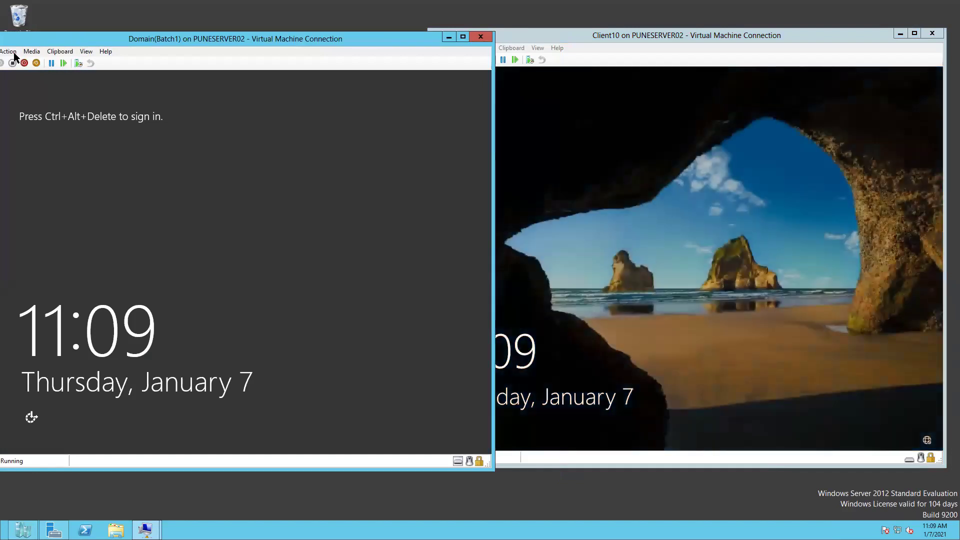
# Sign in to Domain(Batch1) as domain administrator via Ctrl+Alt+Delete, then make its console full screen
pyautogui.click(8, 52)
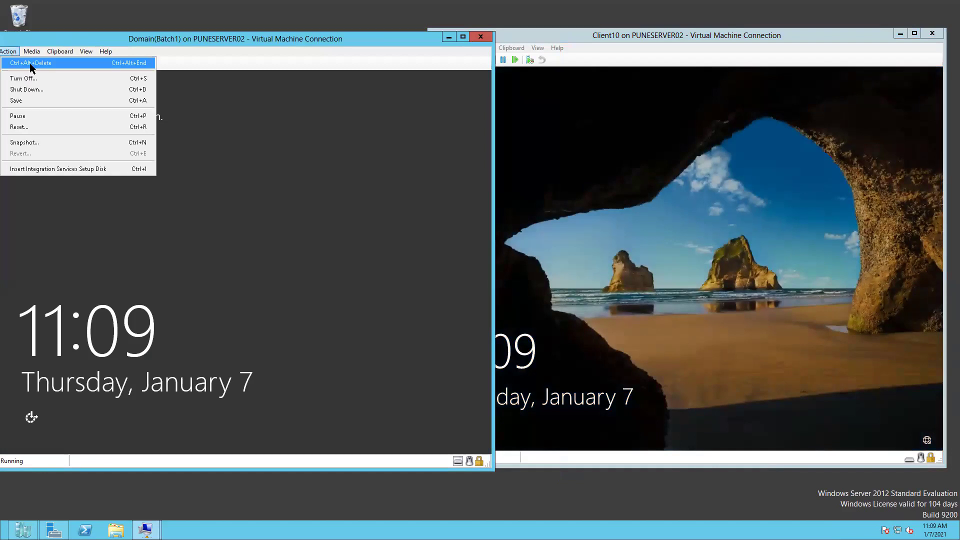
pyautogui.click(29, 64)
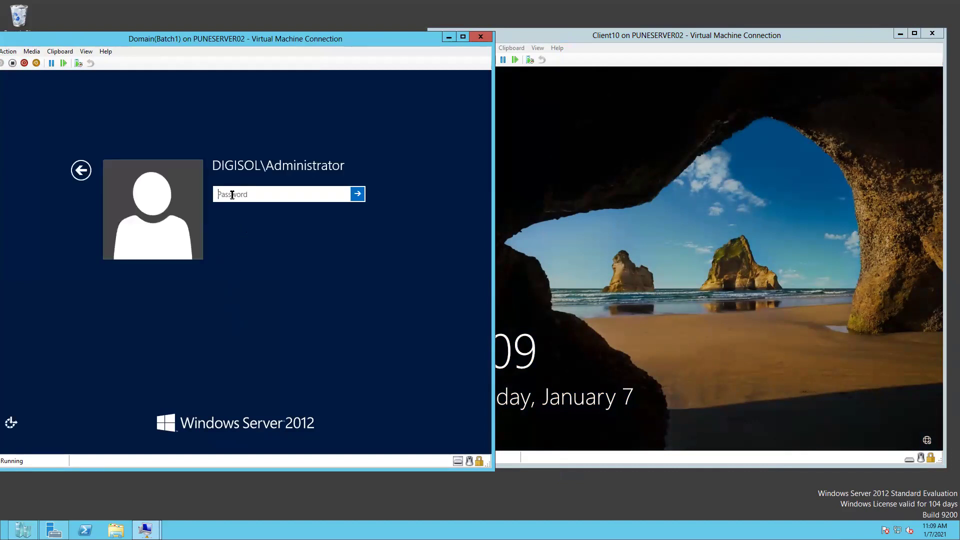
pyautogui.press('Return')
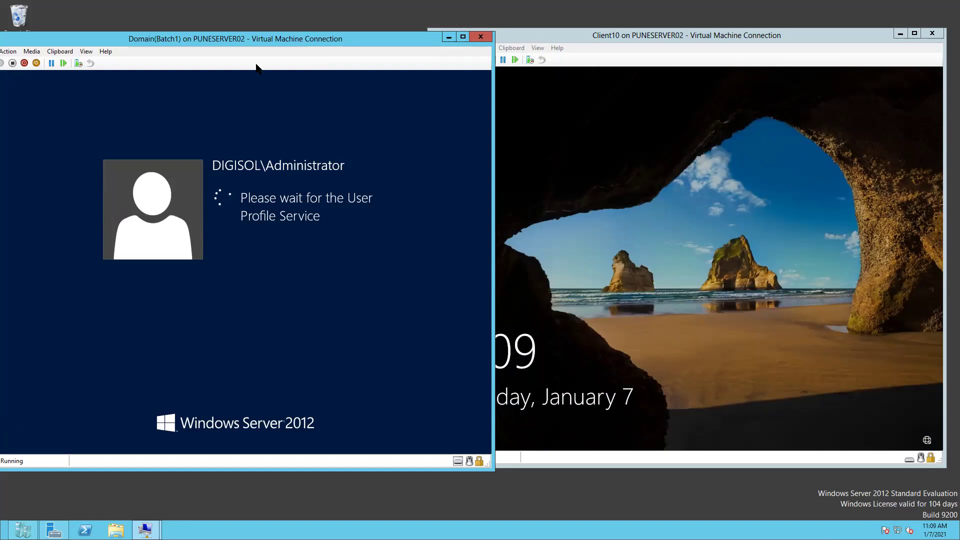
pyautogui.click(90, 53)
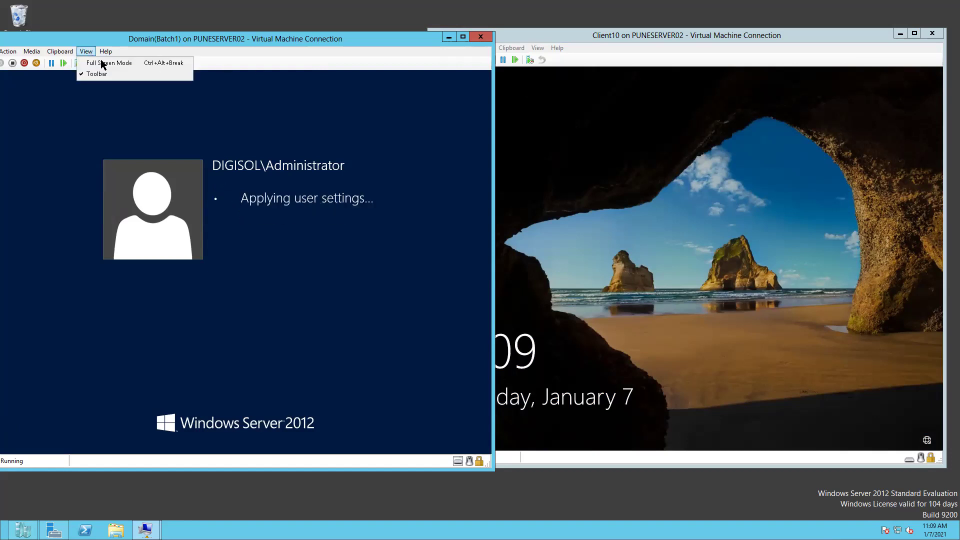
pyautogui.click(104, 61)
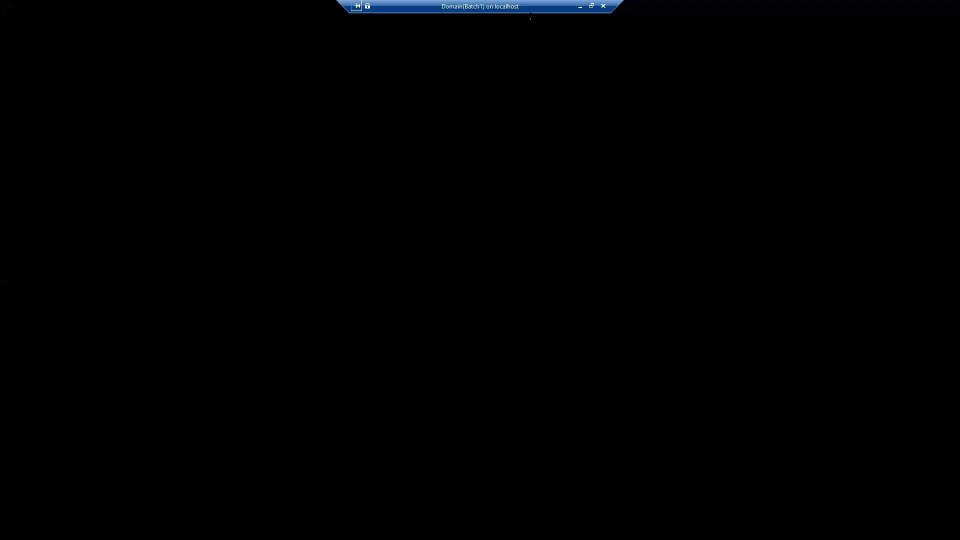
# Minimize the Domain(Batch1) console and sign in to Client10 with the administrator password
pyautogui.click(580, 6)
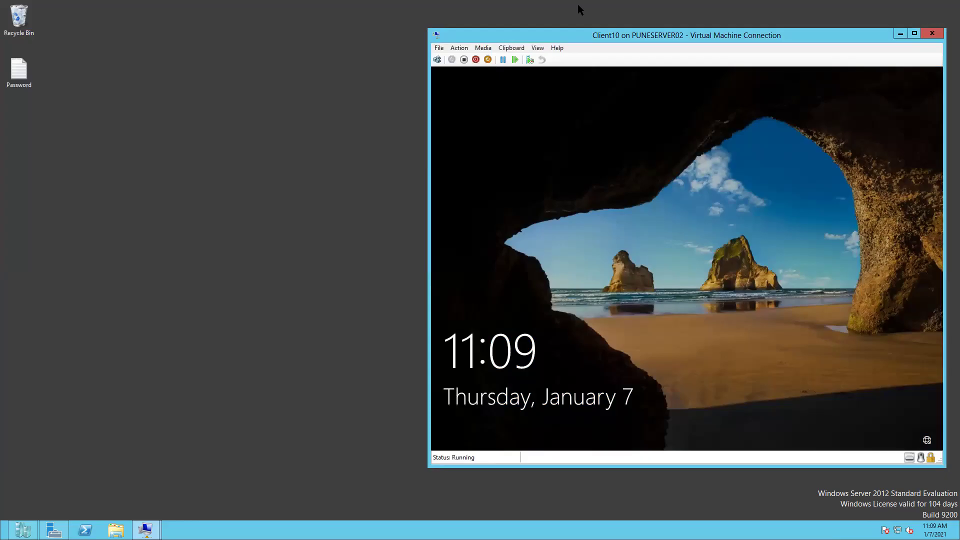
pyautogui.click(459, 48)
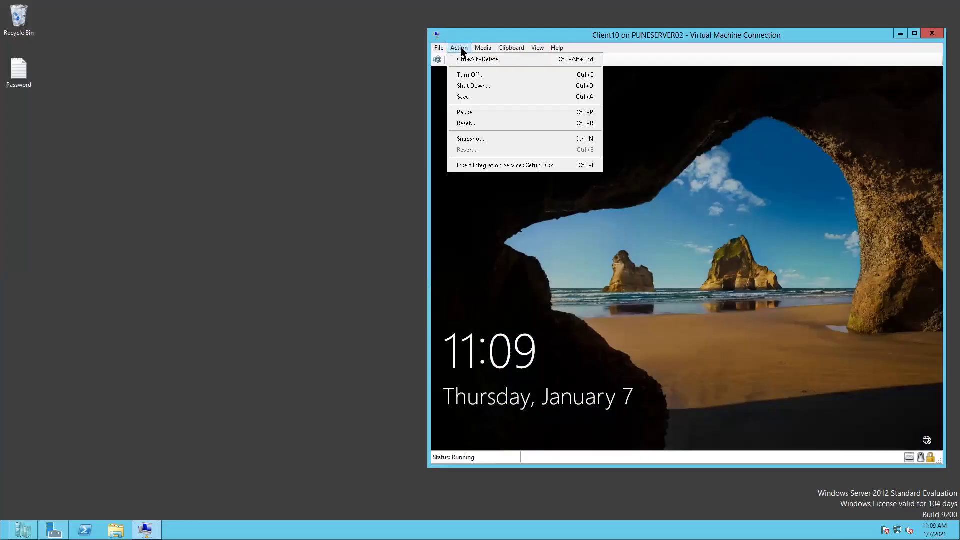
pyautogui.click(460, 59)
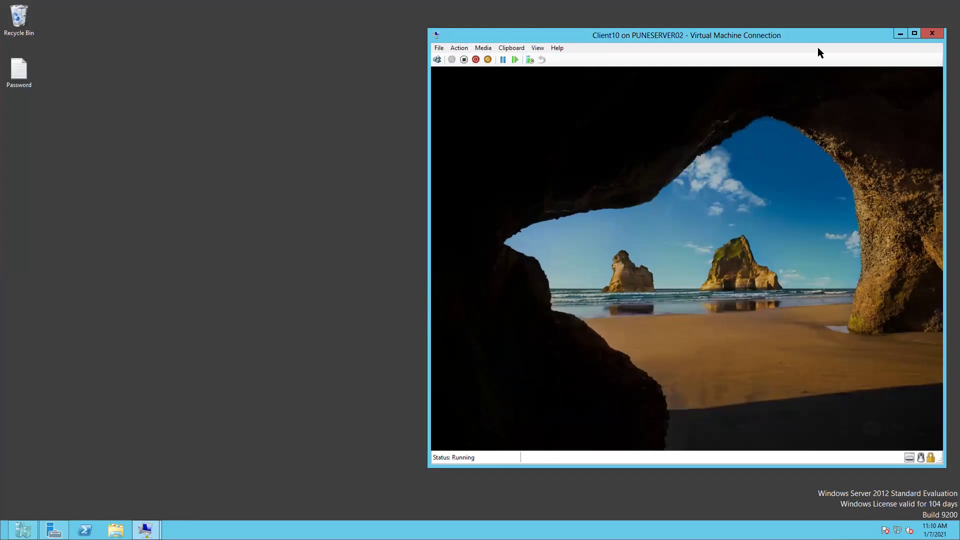
pyautogui.press('space')
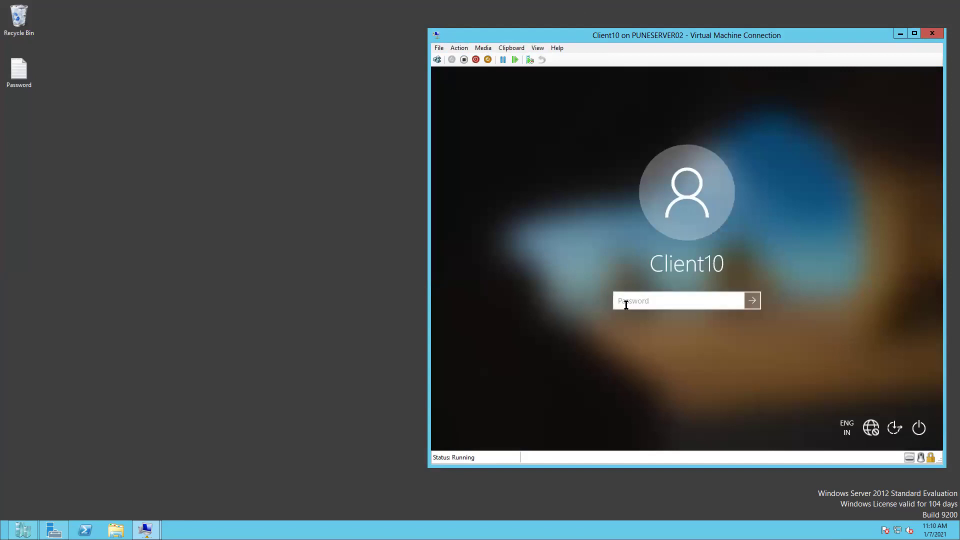
pyautogui.press('Return')
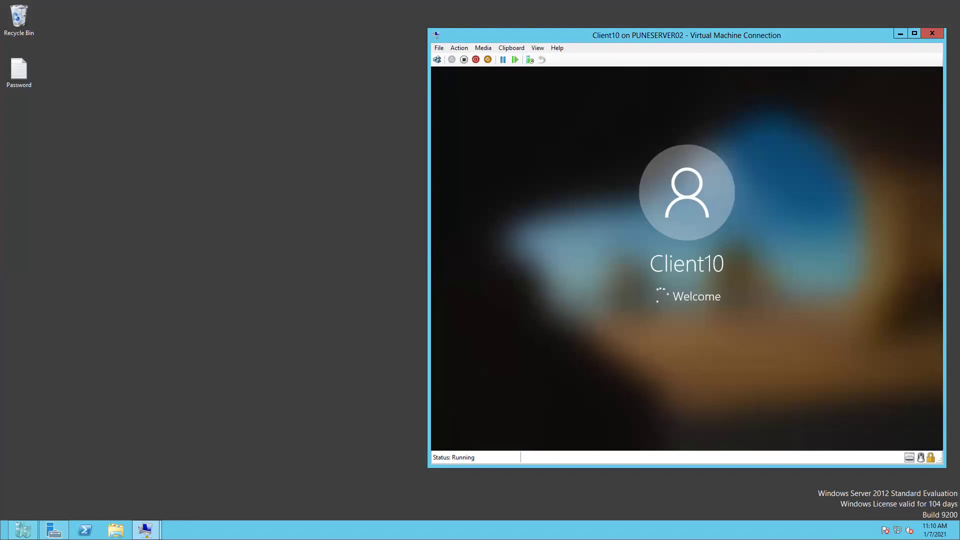
# Switch the Client10 console to full screen, then minimize it to the host desktop
pyautogui.click(537, 48)
pyautogui.click(548, 59)
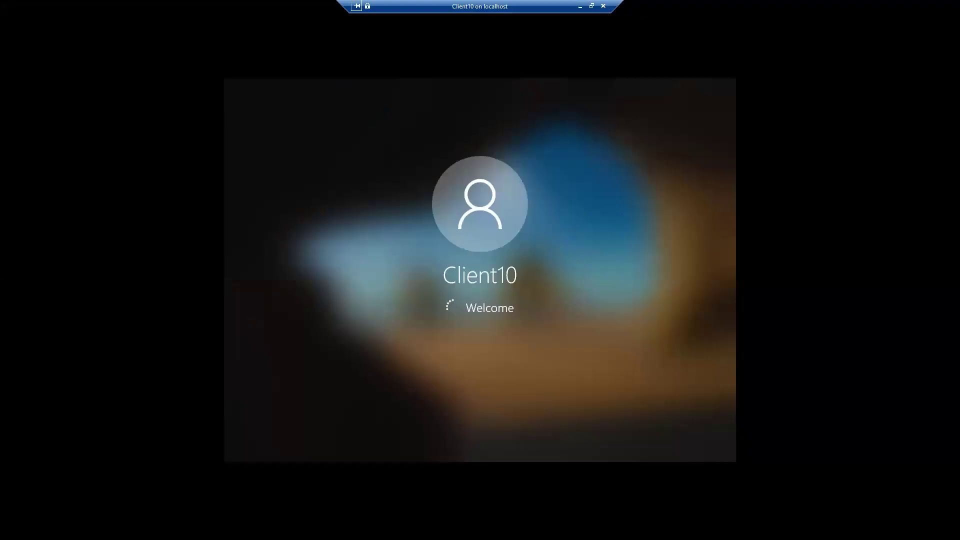
pyautogui.click(580, 6)
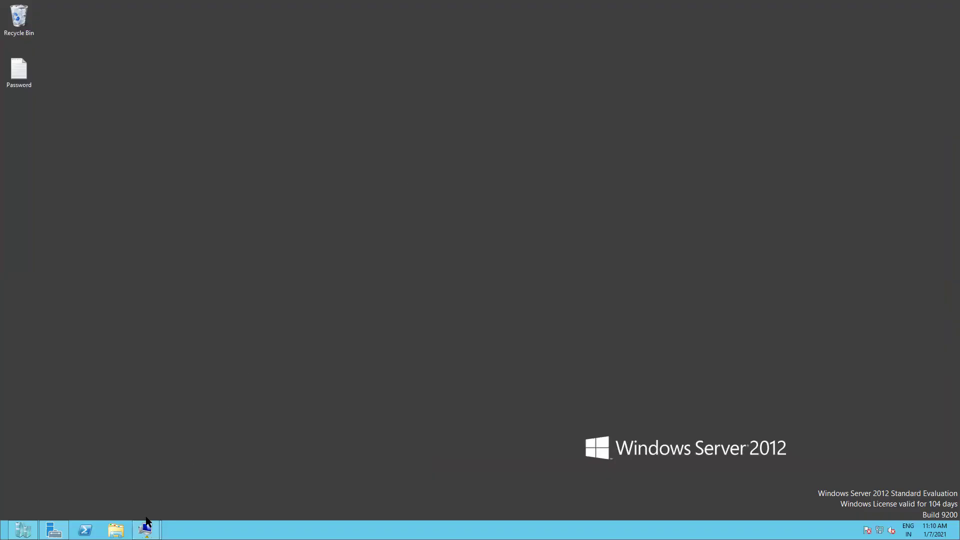
# Check on the Domain(Batch1) console, move its connection bars aside, and minimize it
pyautogui.moveTo(145, 530)
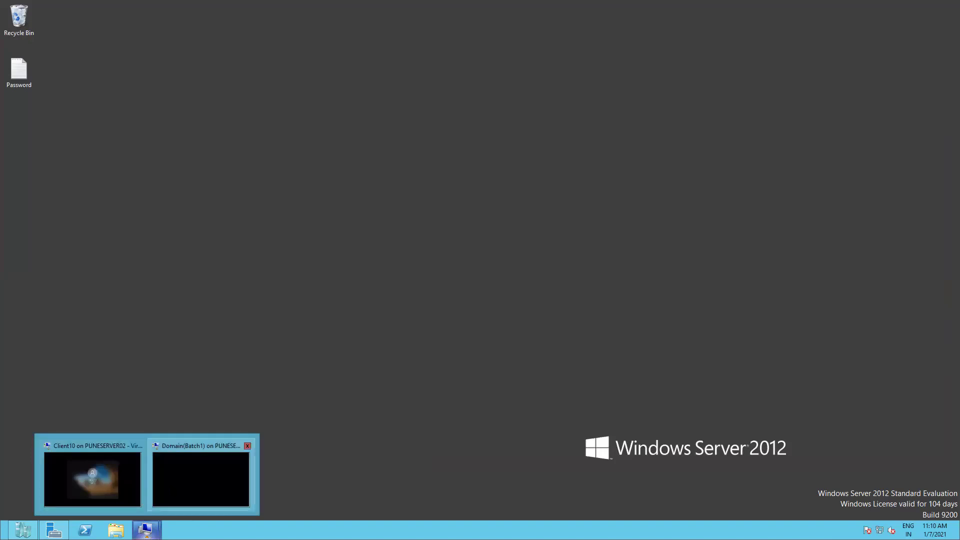
pyautogui.click(201, 480)
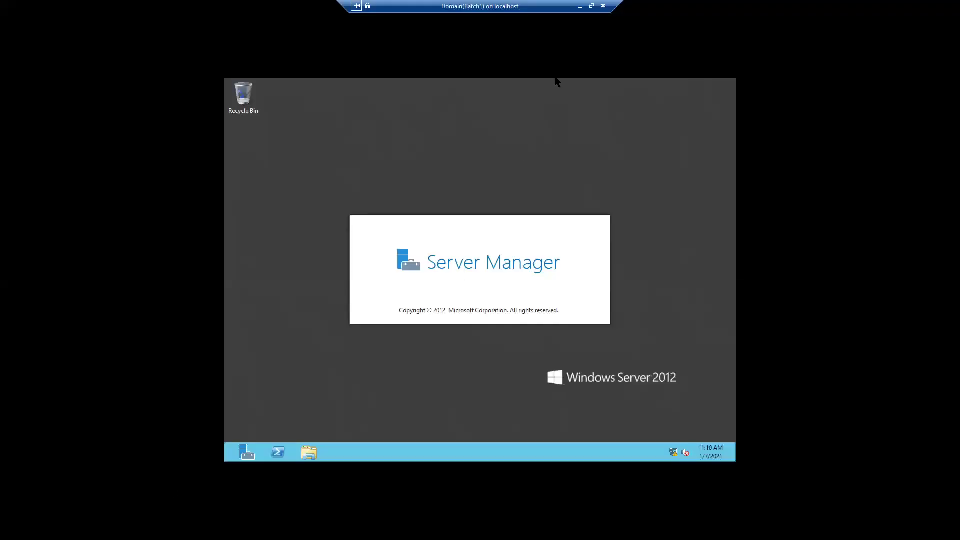
pyautogui.moveTo(575, 11)
pyautogui.moveTo(545, 10); pyautogui.dragTo(266, 4)
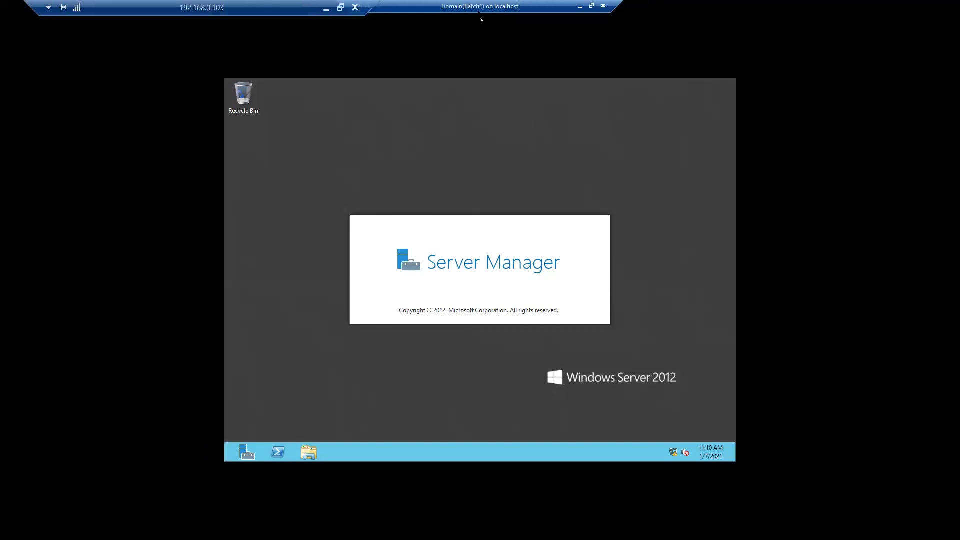
pyautogui.moveTo(545, 10); pyautogui.dragTo(629, 9)
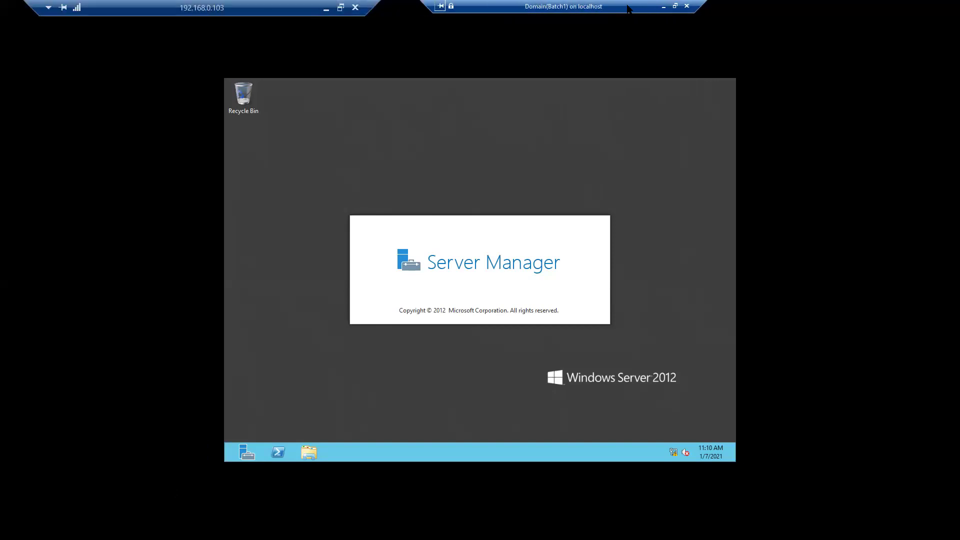
pyautogui.click(663, 7)
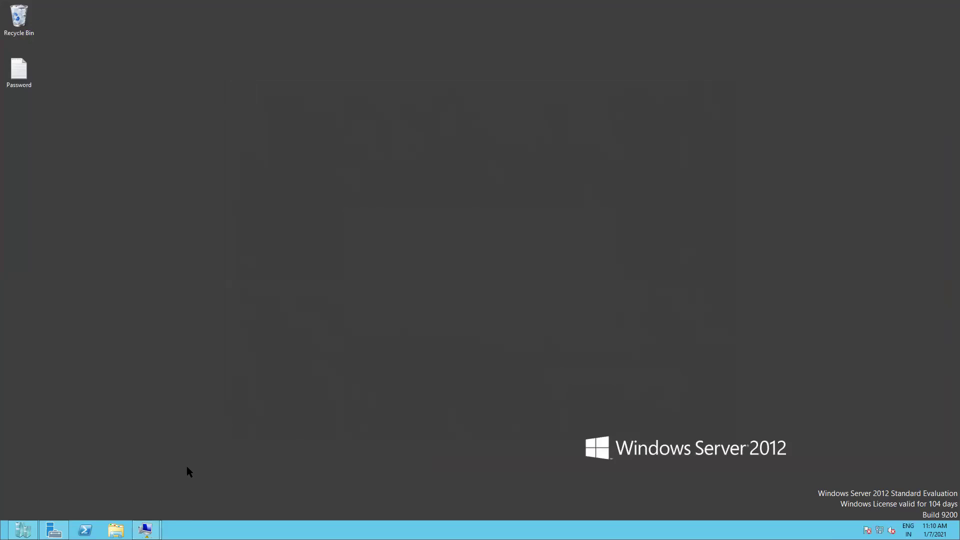
# Return to the Client10 desktop and open the Win+X menu on Start
pyautogui.moveTo(146, 530)
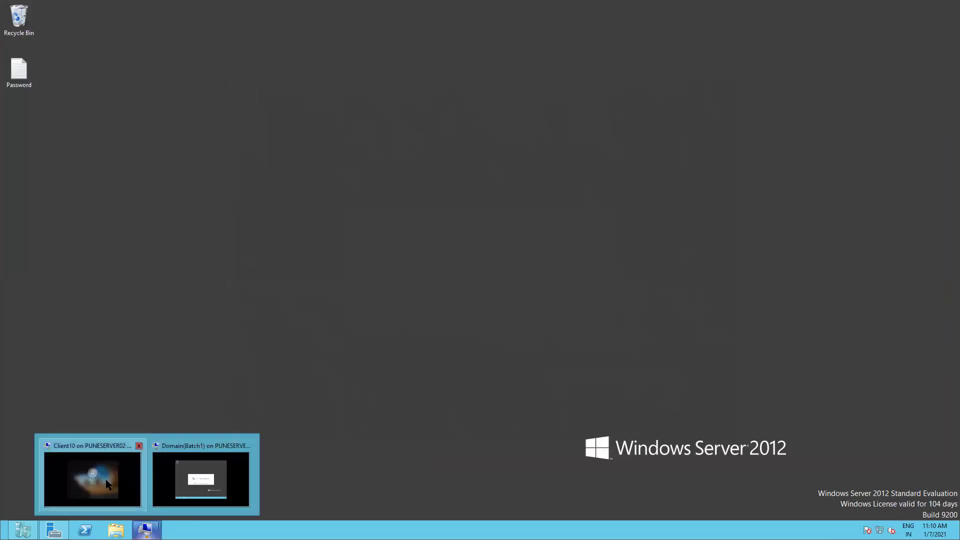
pyautogui.click(106, 480)
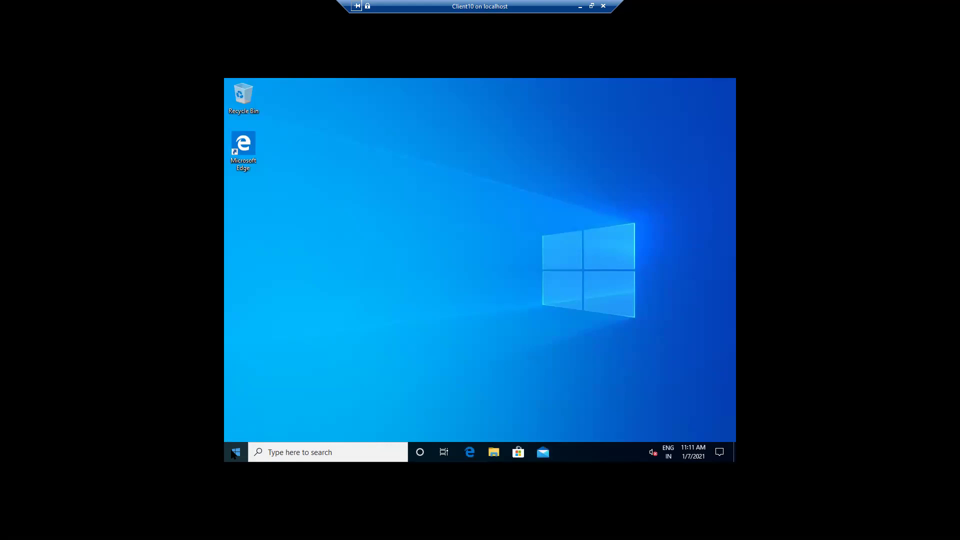
pyautogui.rightClick(236, 455)
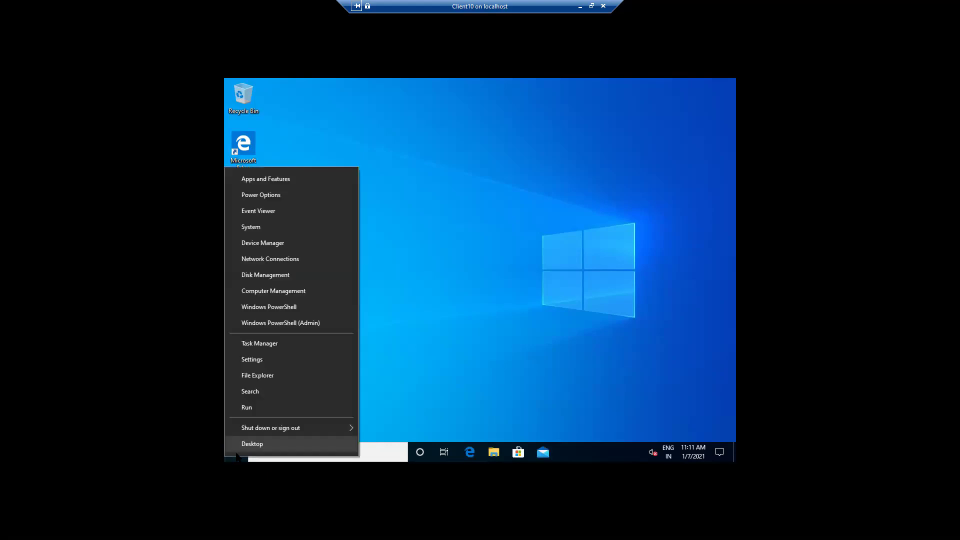
# Launch cmd from the Run box on Client10
pyautogui.click(246, 408)
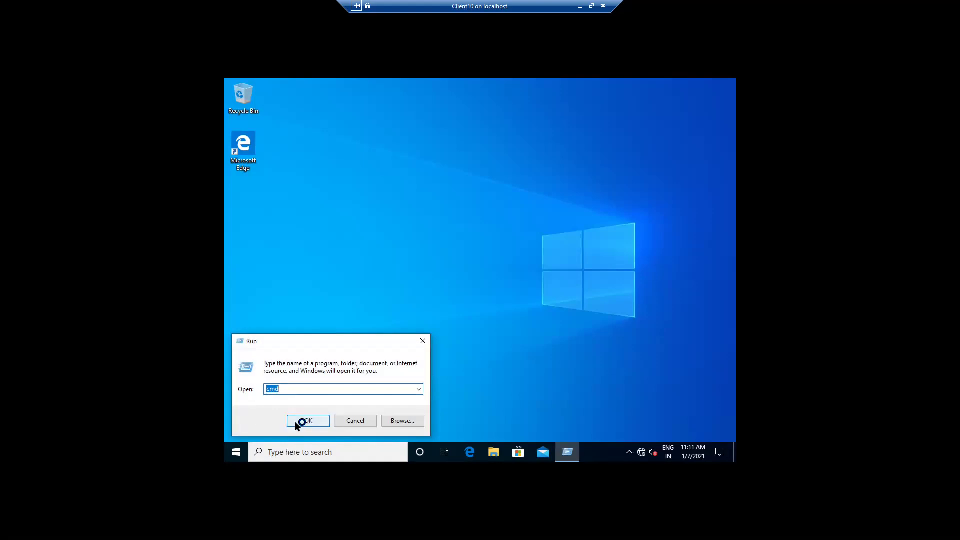
pyautogui.click(296, 423)
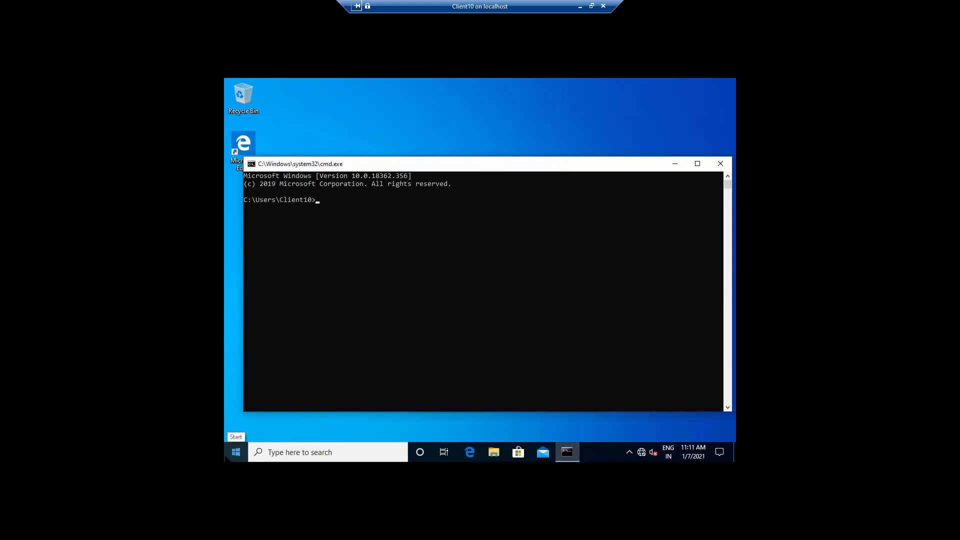
pyautogui.rightClick(236, 453)
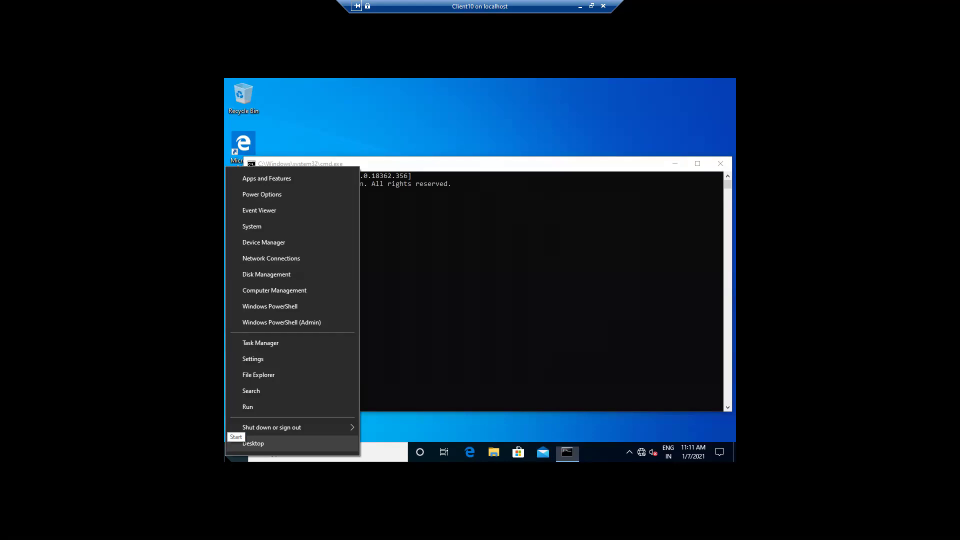
pyautogui.click(252, 395)
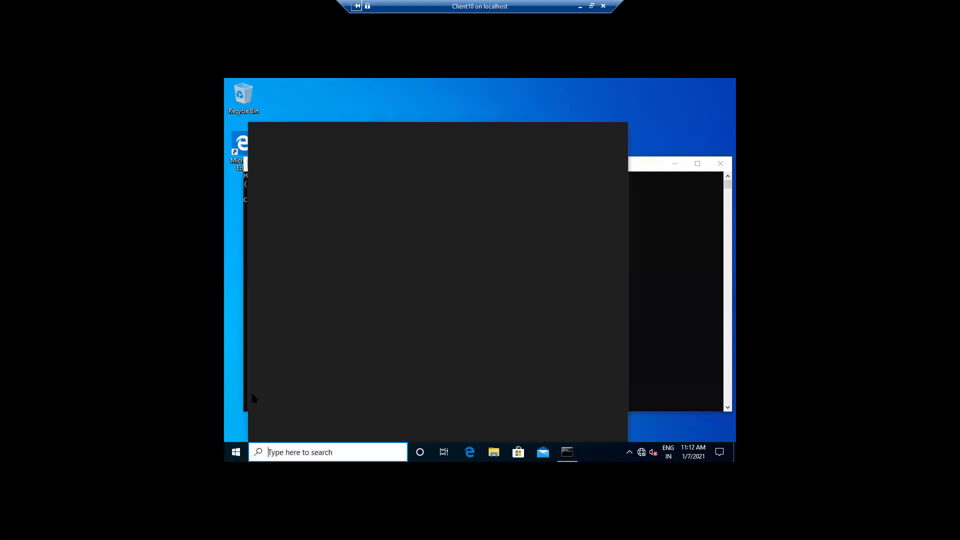
pyautogui.write('comma')
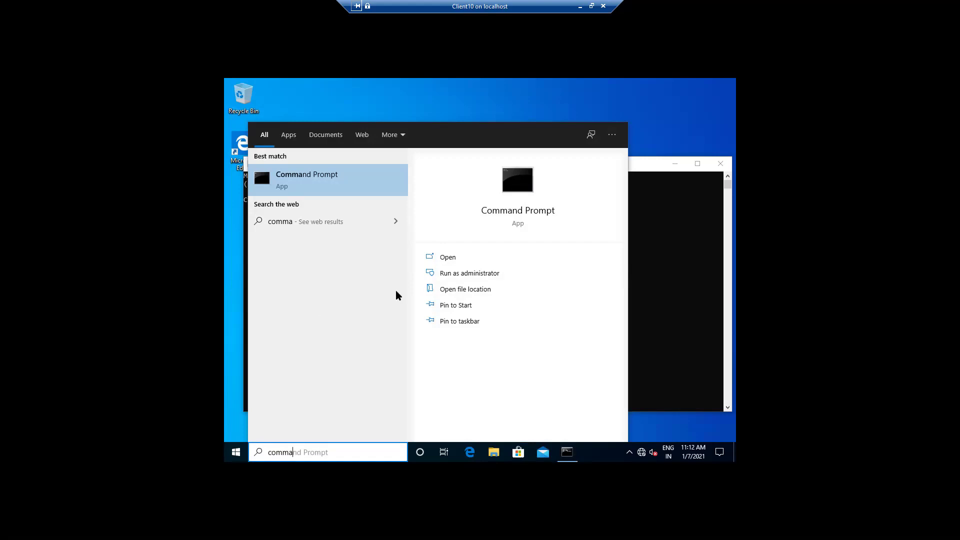
pyautogui.click(393, 112)
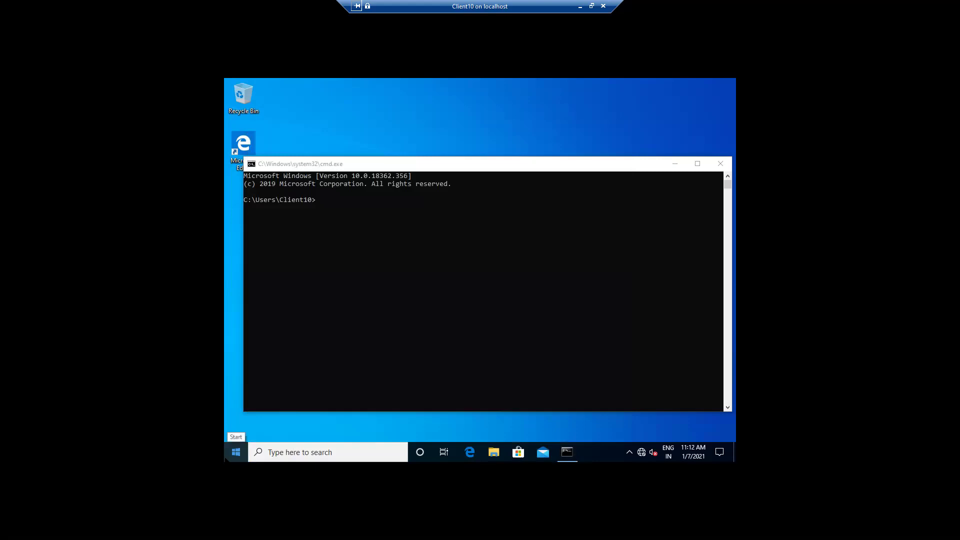
pyautogui.rightClick(236, 452)
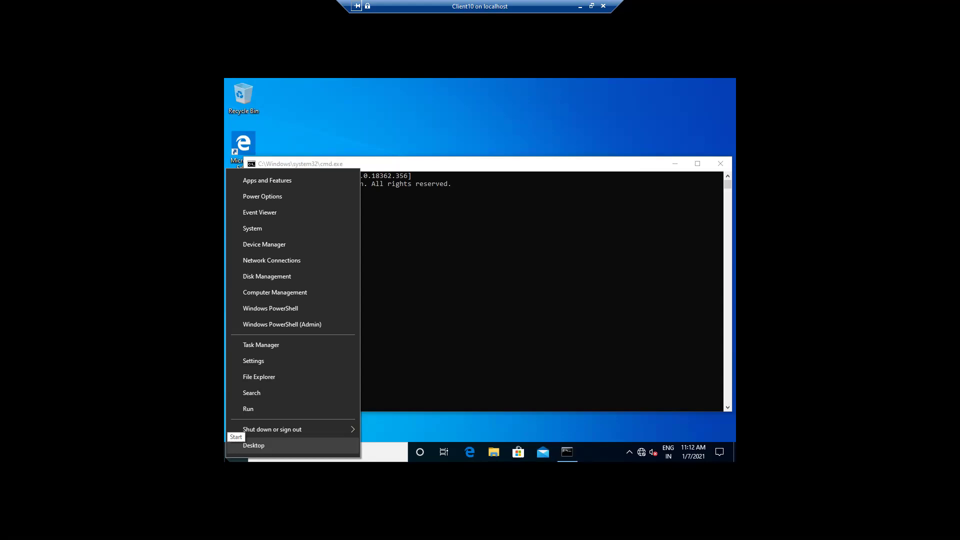
pyautogui.click(417, 301)
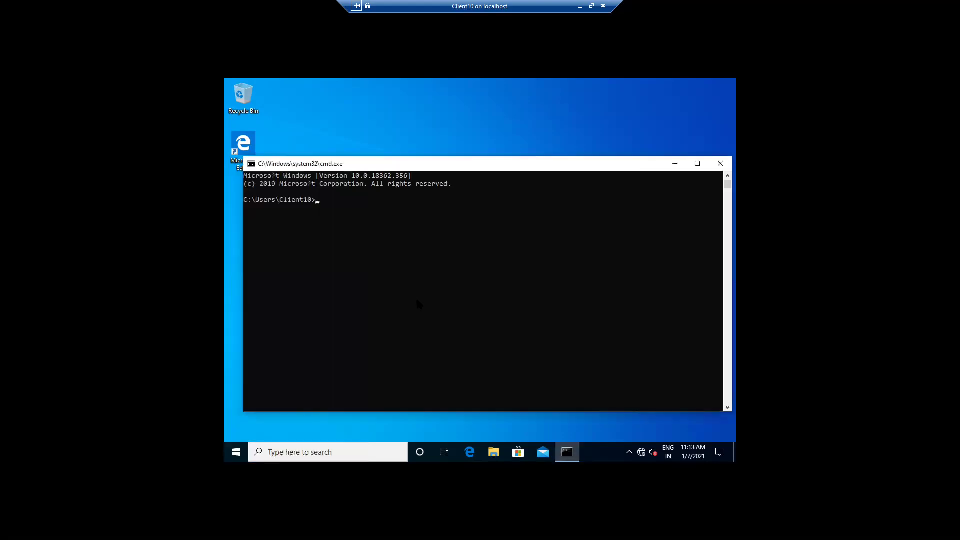
# Run ipconfig /all on Client10 and scroll to see IPv4 and DNS 192.168.0.111
pyautogui.write('ipconfig /all')
pyautogui.press('Return')
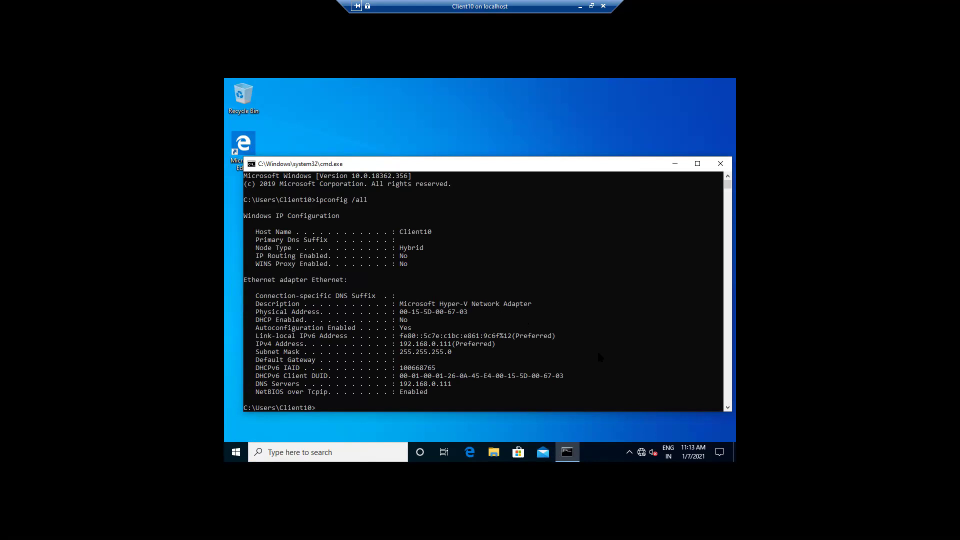
pyautogui.click(728, 408)
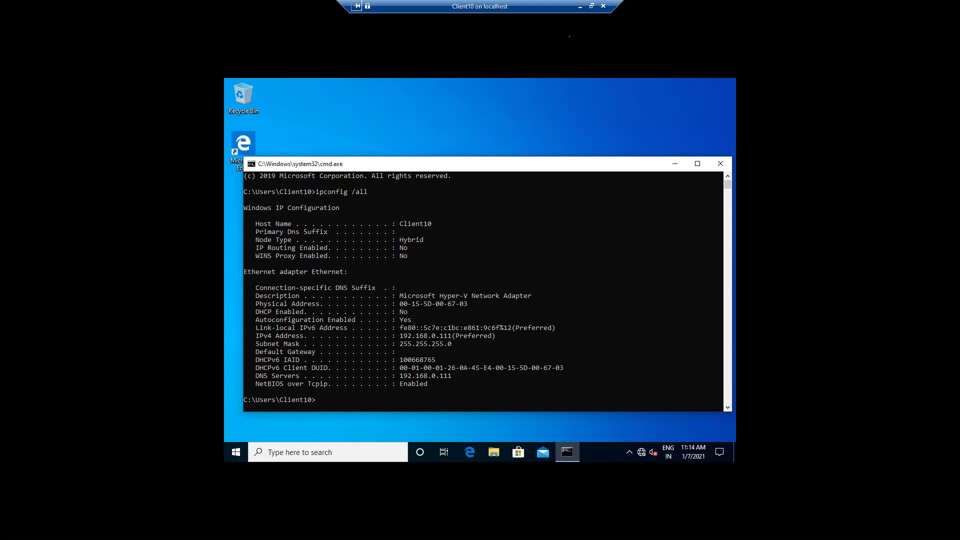
# Minimize Client10, switch to Domain(Batch1), and minimize its Server Manager
pyautogui.click(580, 7)
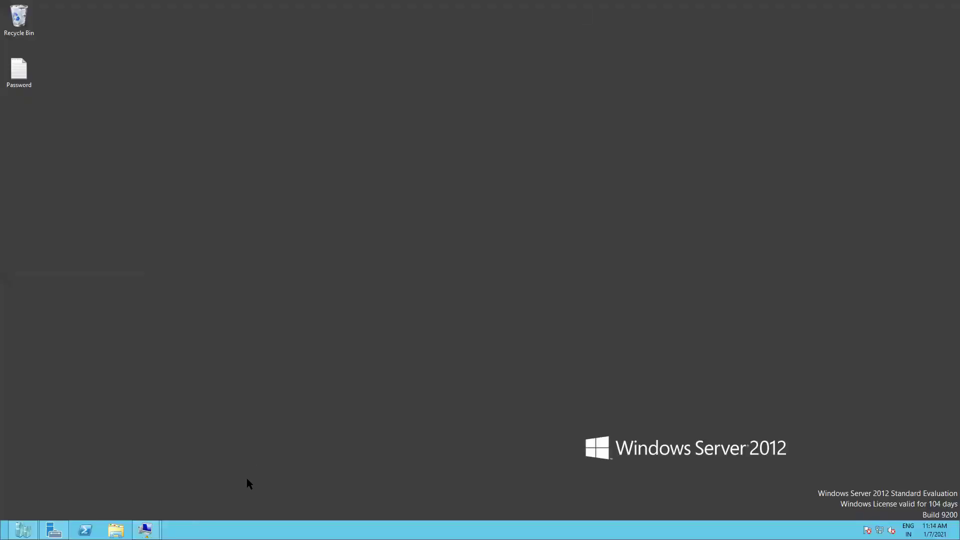
pyautogui.moveTo(145, 530)
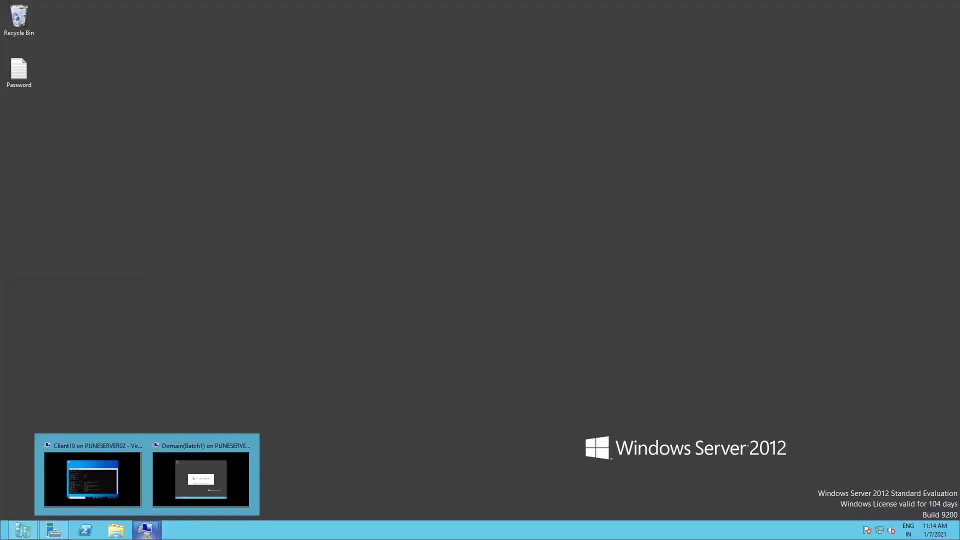
pyautogui.click(200, 479)
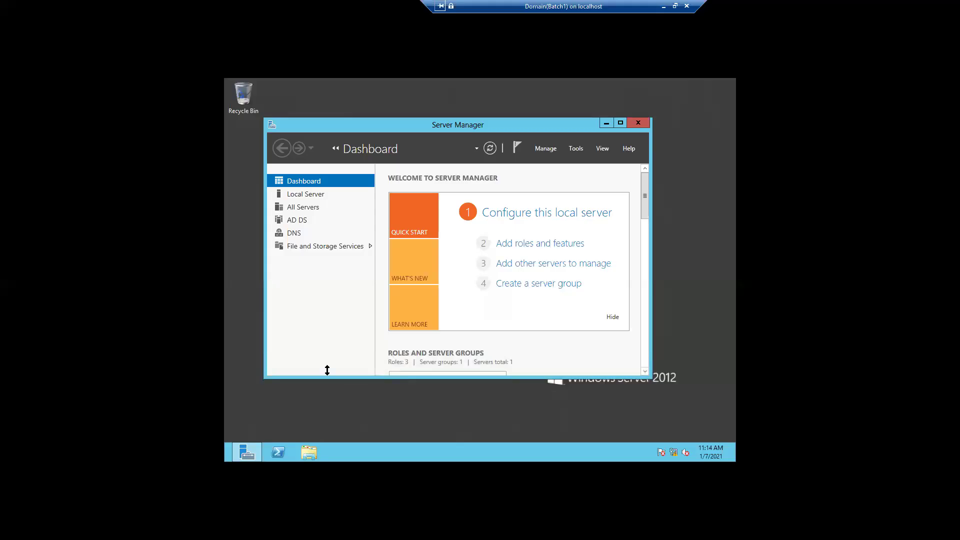
pyautogui.click(606, 124)
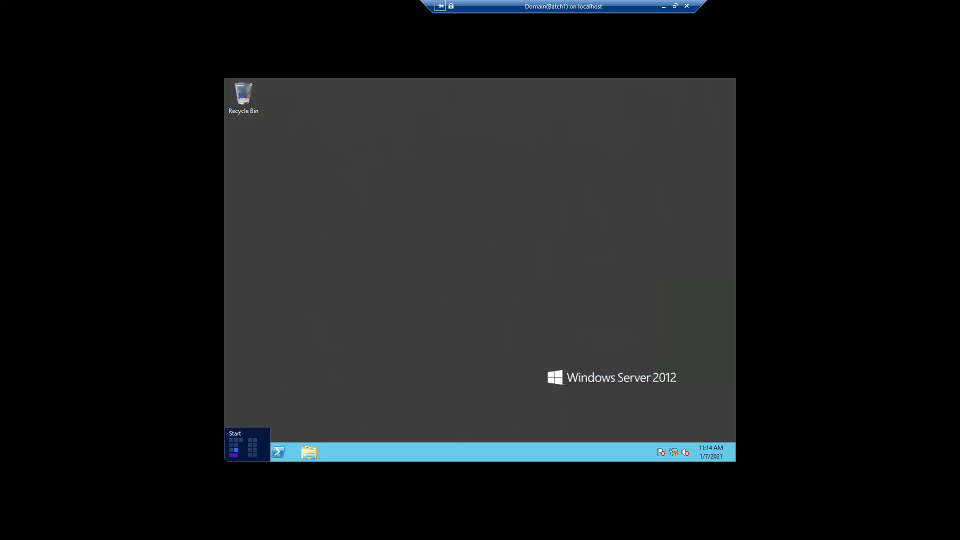
# Run ipconfig in cmd on Domain(Batch1), showing IPv4 192.168.0.110, then minimize the console
pyautogui.rightClick(225, 460)
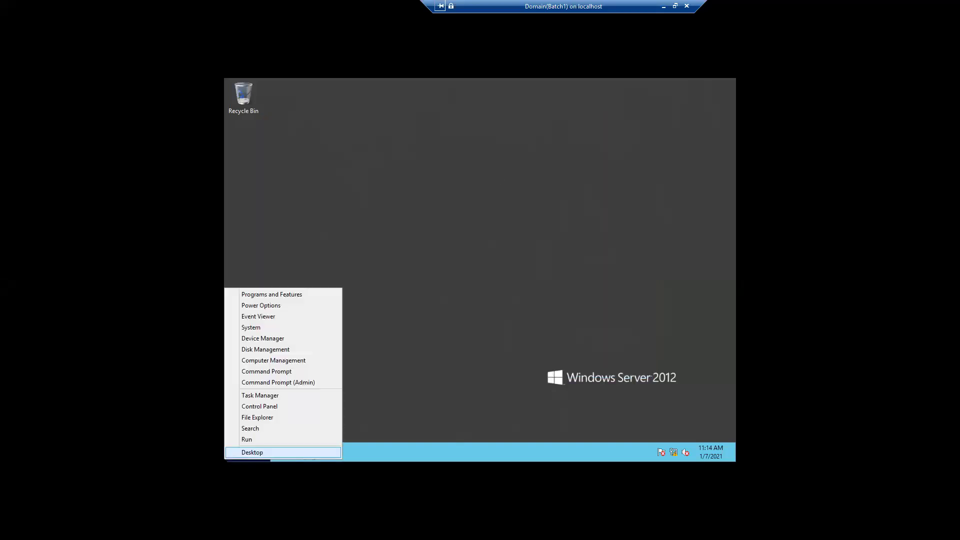
pyautogui.click(254, 435)
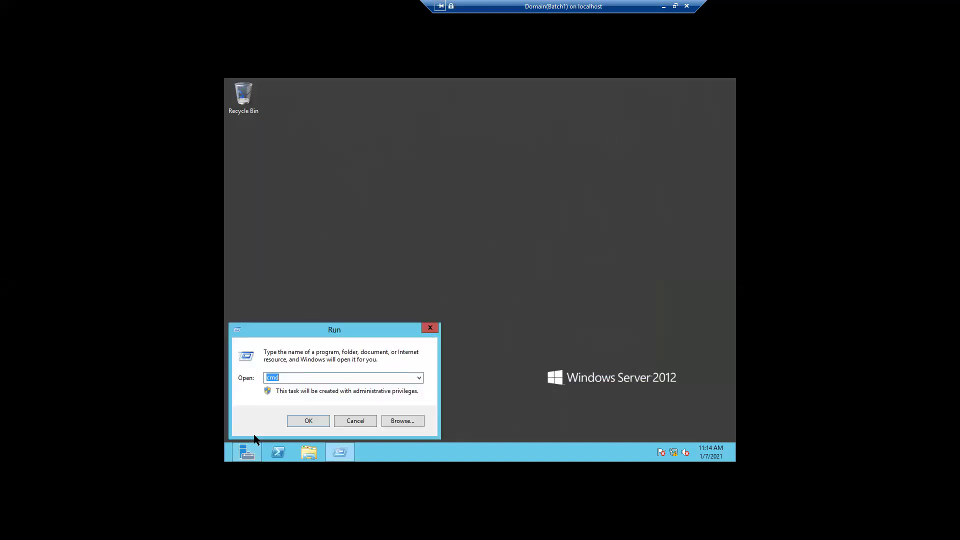
pyautogui.press('Return')
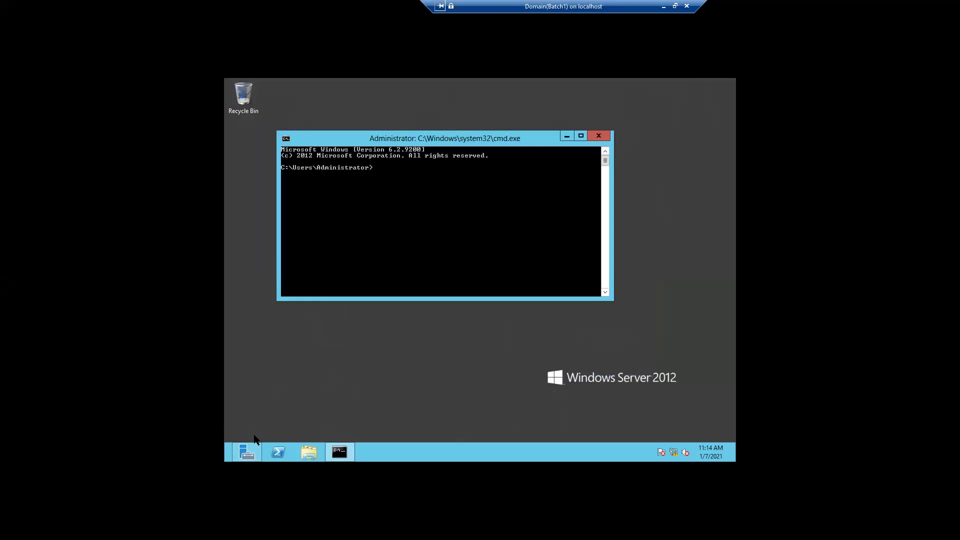
pyautogui.write('ipconfig')
pyautogui.press('Return')
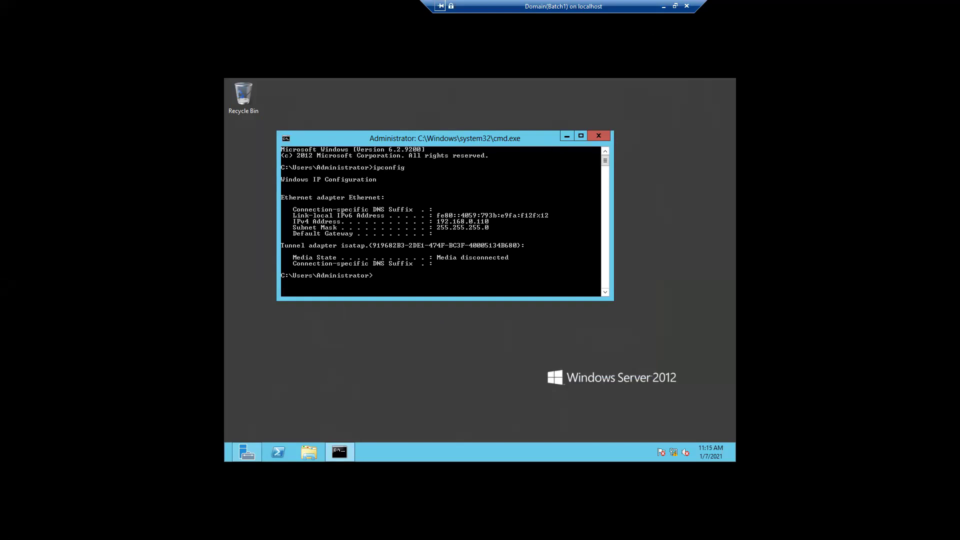
pyautogui.click(664, 6)
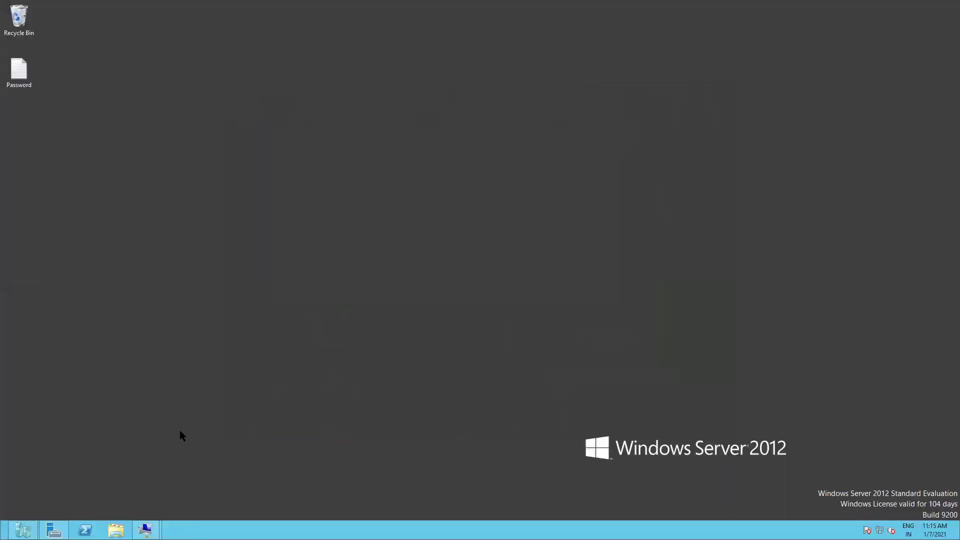
# Ping 192.168.0.110 from Client10, getting 'Destination host unreachable', then minimise the console
pyautogui.moveTo(147, 529)
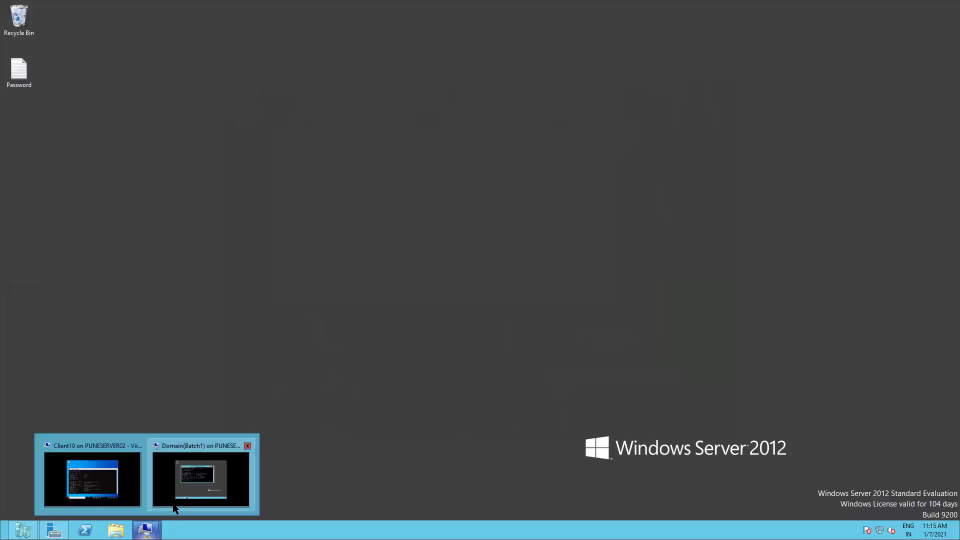
pyautogui.click(92, 480)
pyautogui.write('ping')
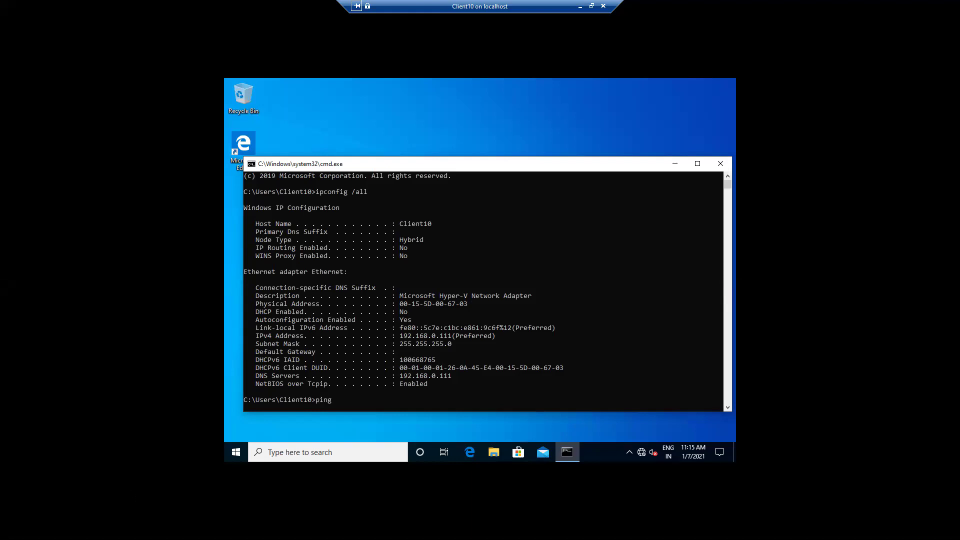
pyautogui.write(' 192.168.0.110')
pyautogui.press('Return')
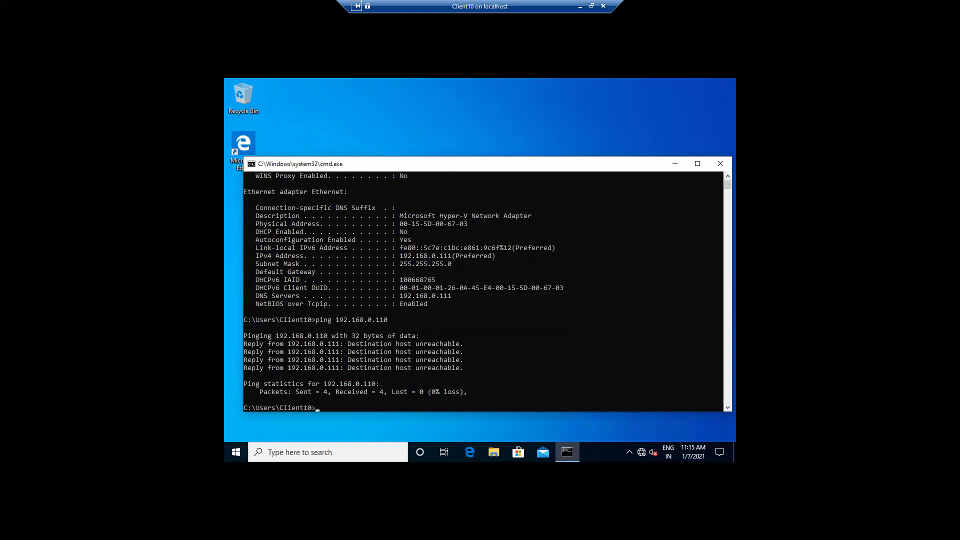
pyautogui.click(581, 7)
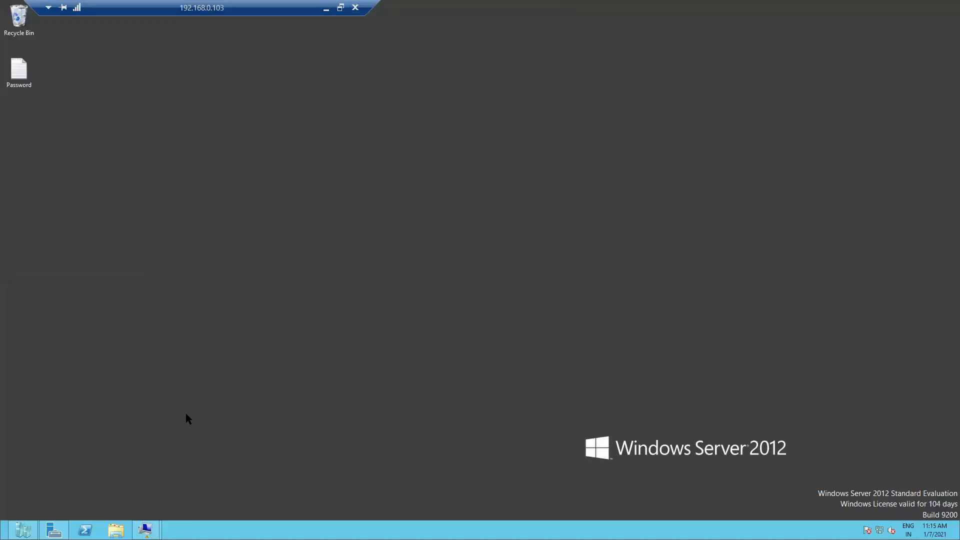
# Check Domain(Batch1)'s IP configuration, minimise it, and bring Hyper-V Manager's VM list forward
pyautogui.moveTo(146, 530)
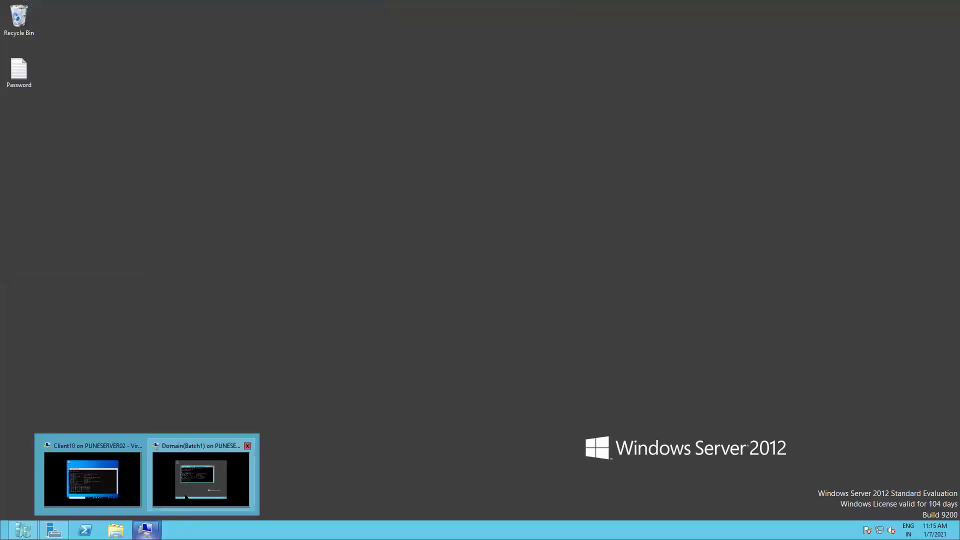
pyautogui.click(201, 479)
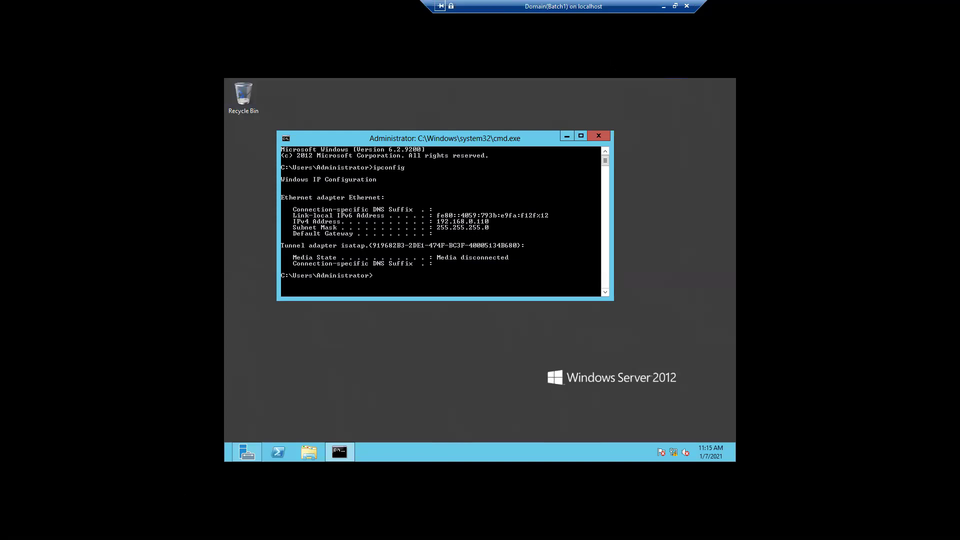
pyautogui.click(664, 6)
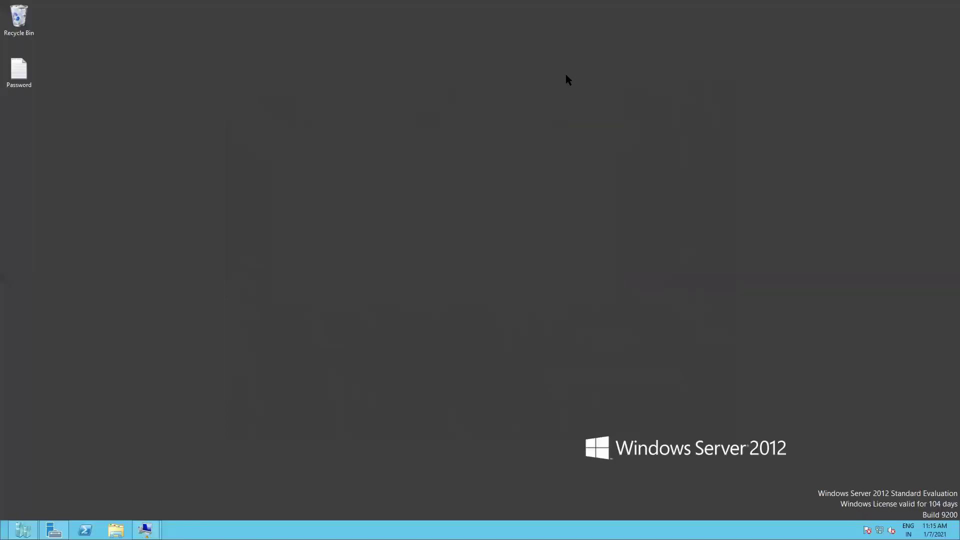
pyautogui.moveTo(23, 530)
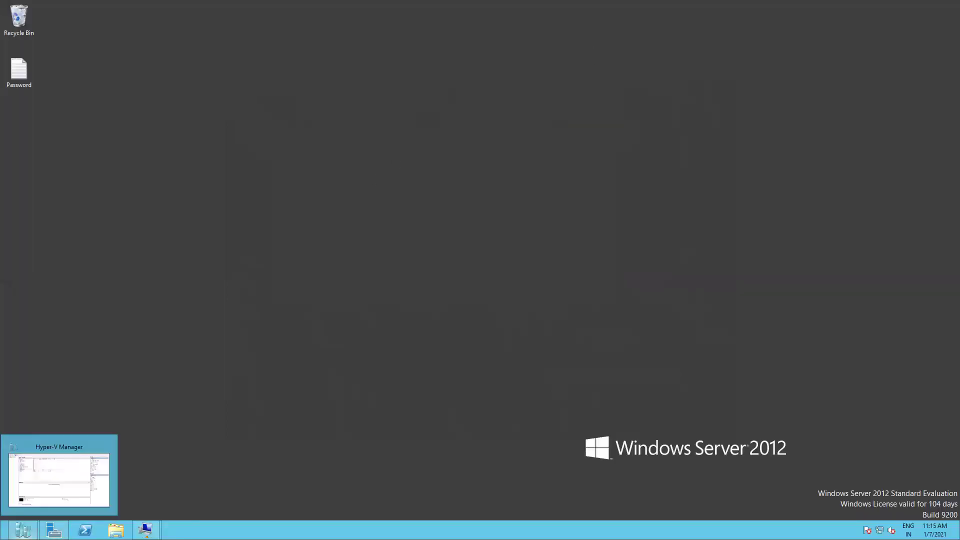
pyautogui.click(56, 491)
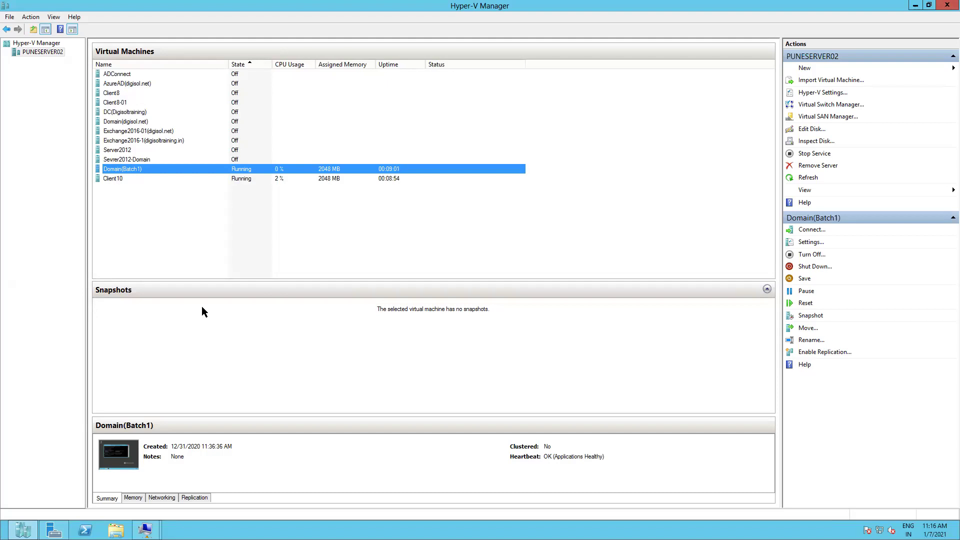
pyautogui.rightClick(176, 171)
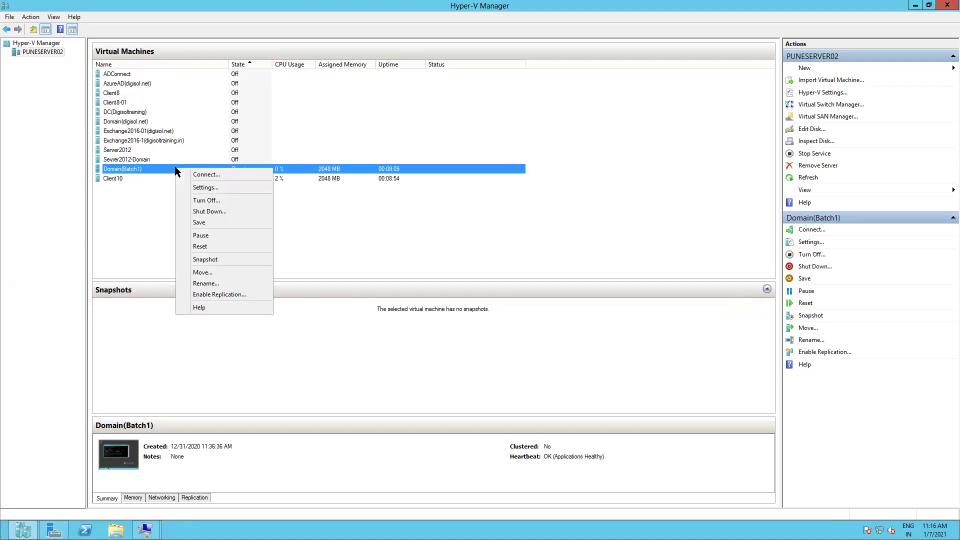
pyautogui.click(211, 189)
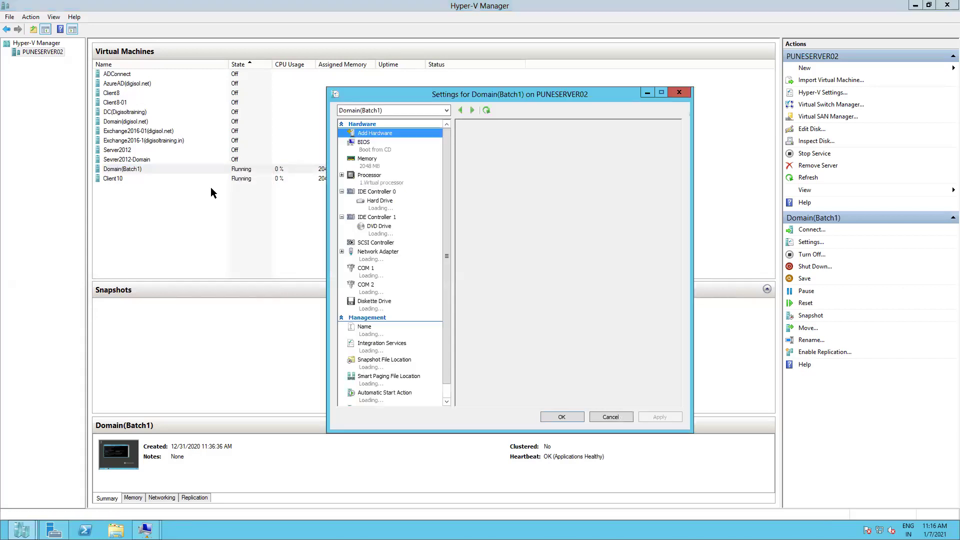
pyautogui.click(378, 260)
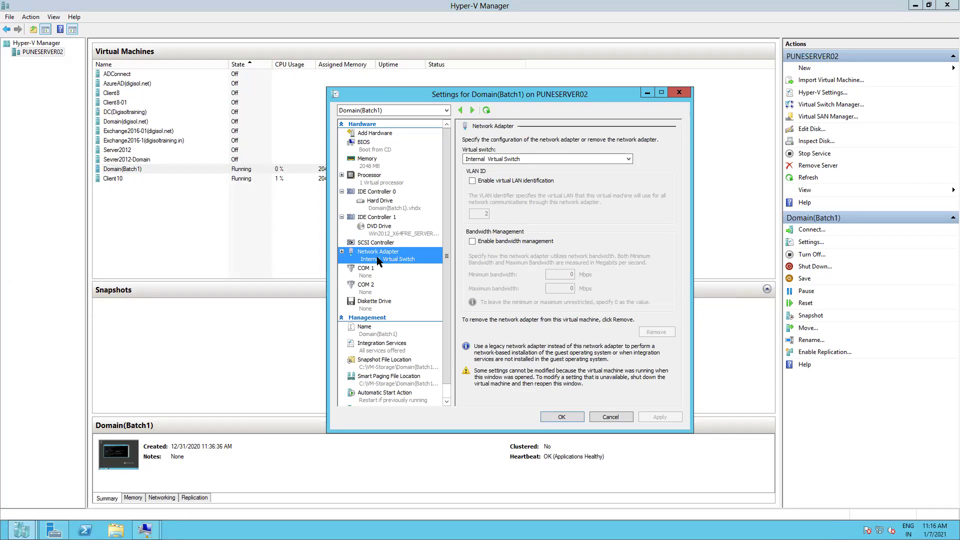
pyautogui.click(611, 418)
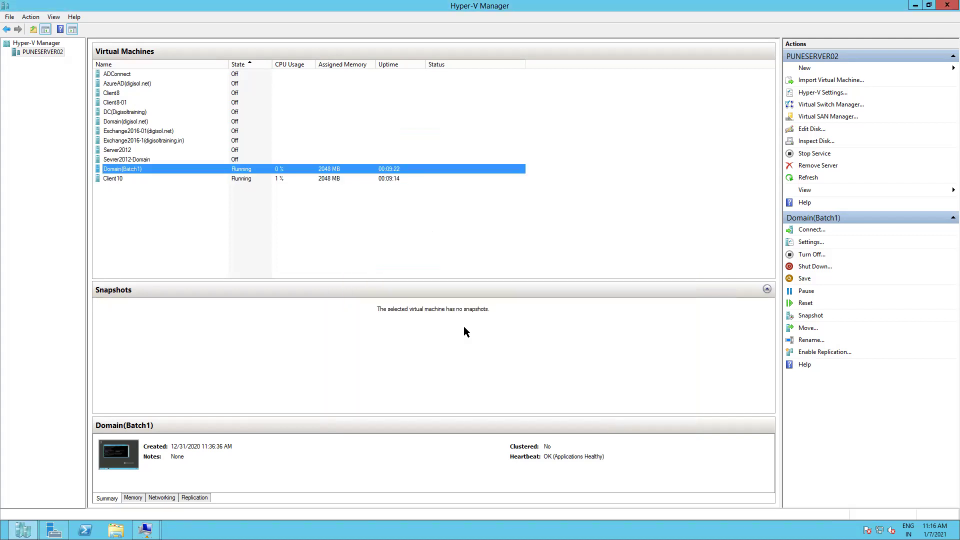
pyautogui.click(125, 181)
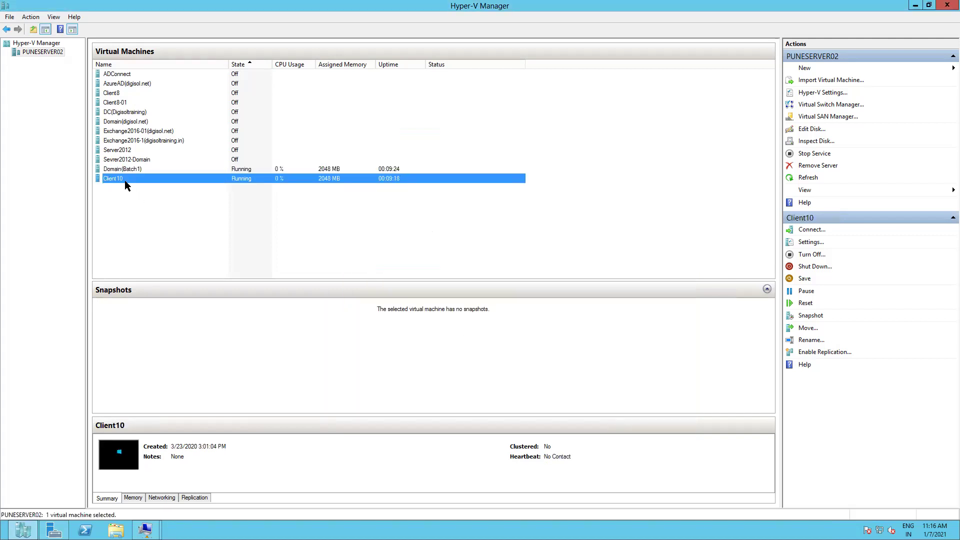
# Switch Client10's network adapter from External Virtual Switch to Internal Virtual Switch and save
pyautogui.rightClick(125, 183)
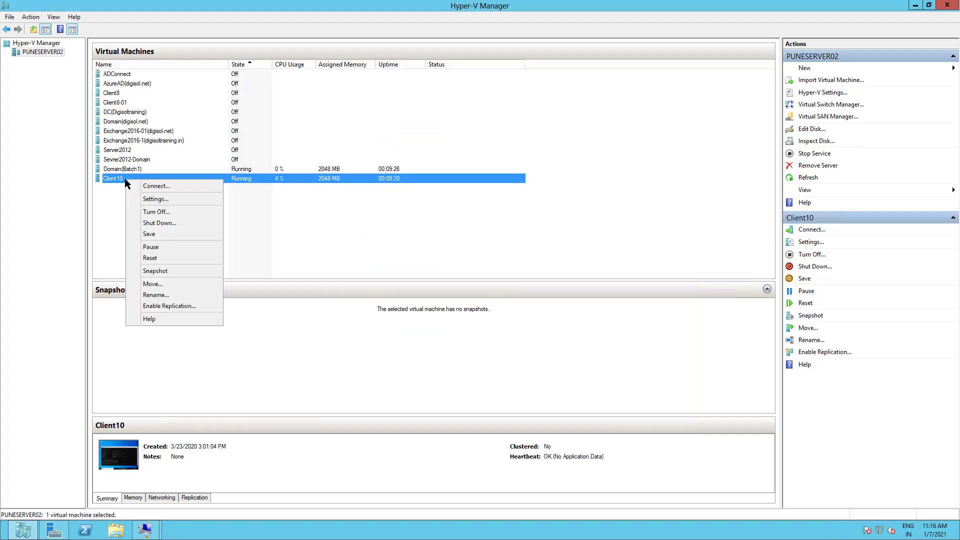
pyautogui.click(155, 200)
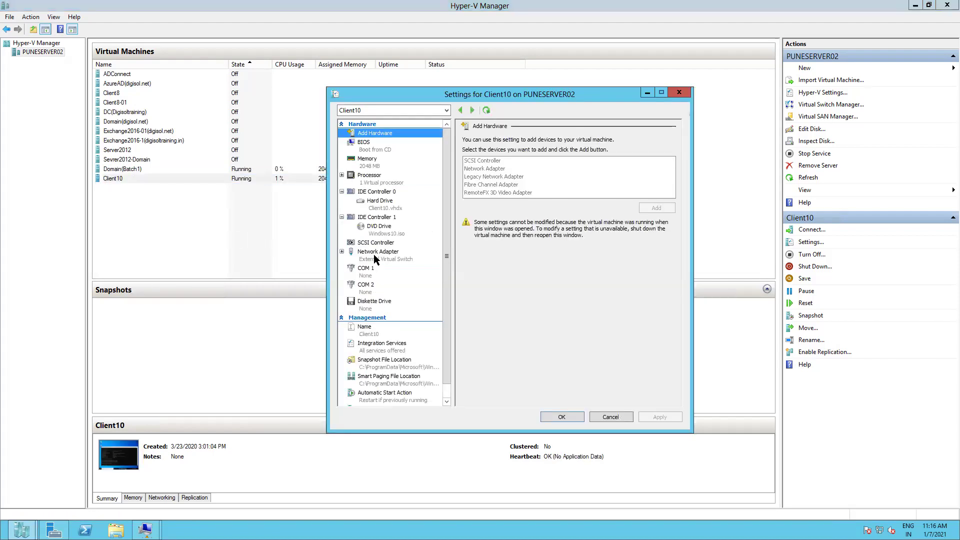
pyautogui.click(374, 255)
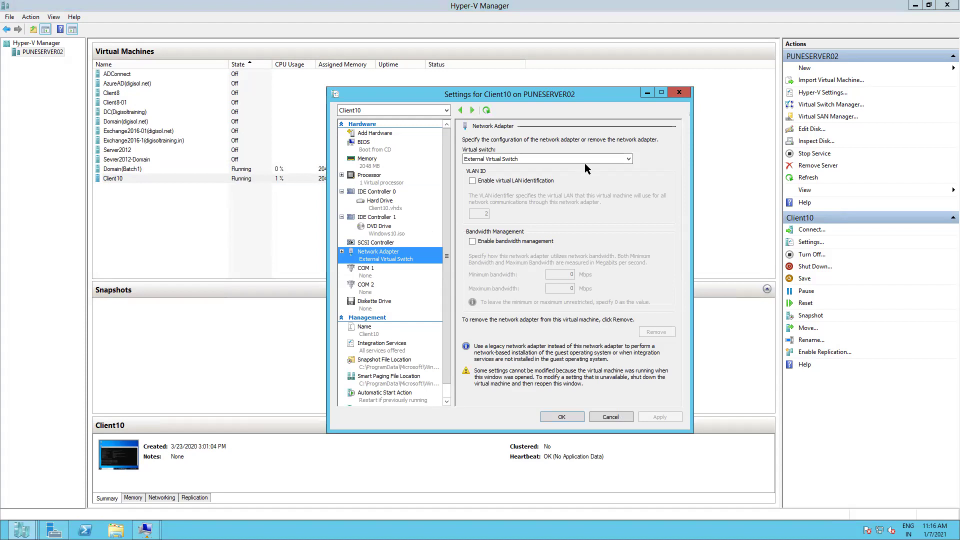
pyautogui.click(614, 158)
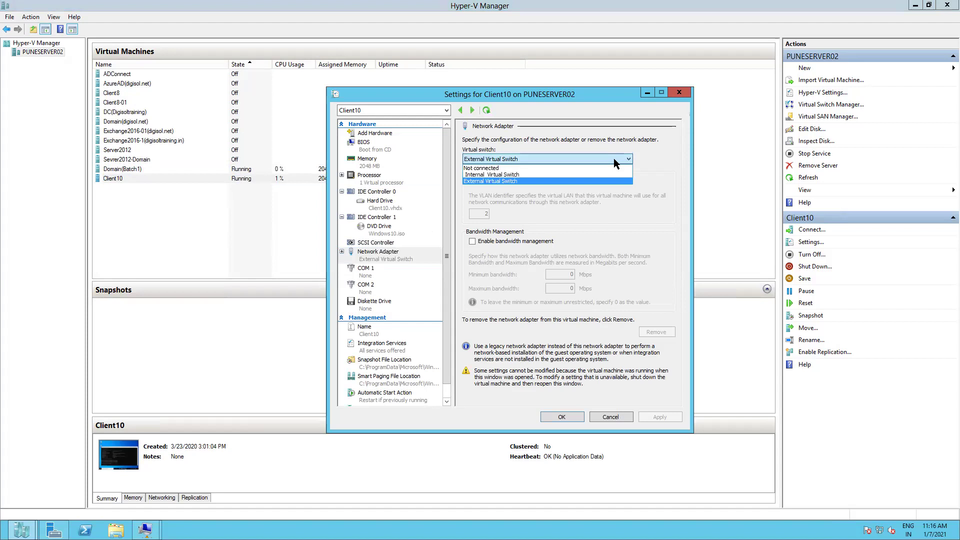
pyautogui.click(526, 175)
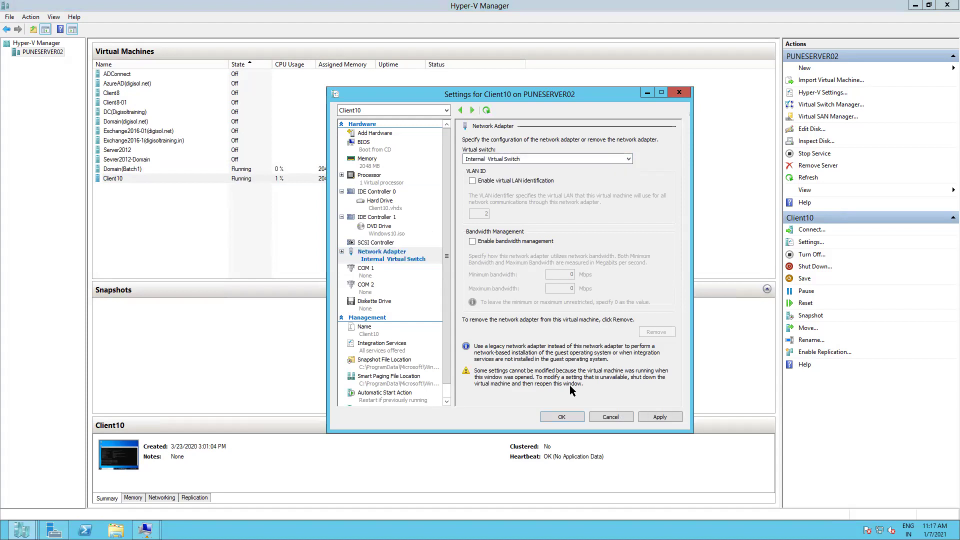
pyautogui.click(646, 415)
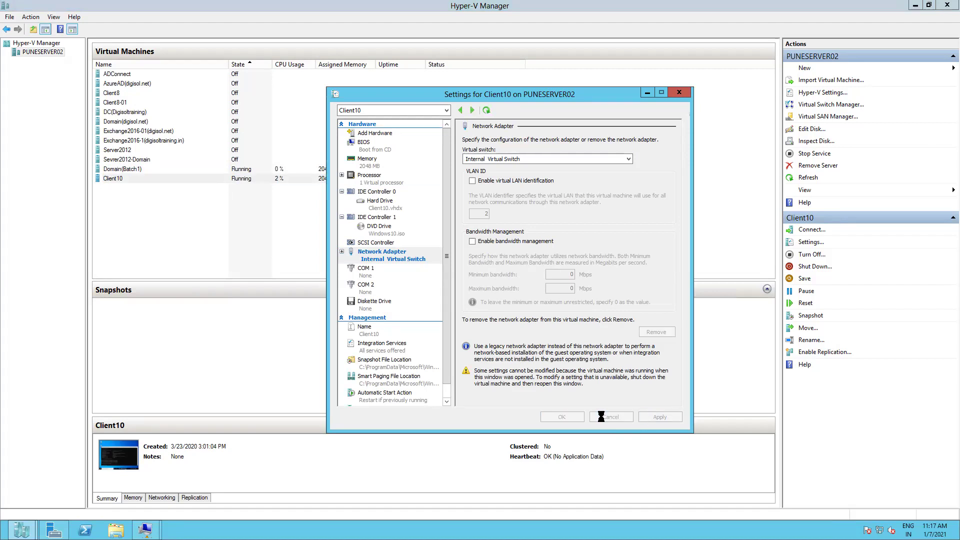
pyautogui.click(572, 414)
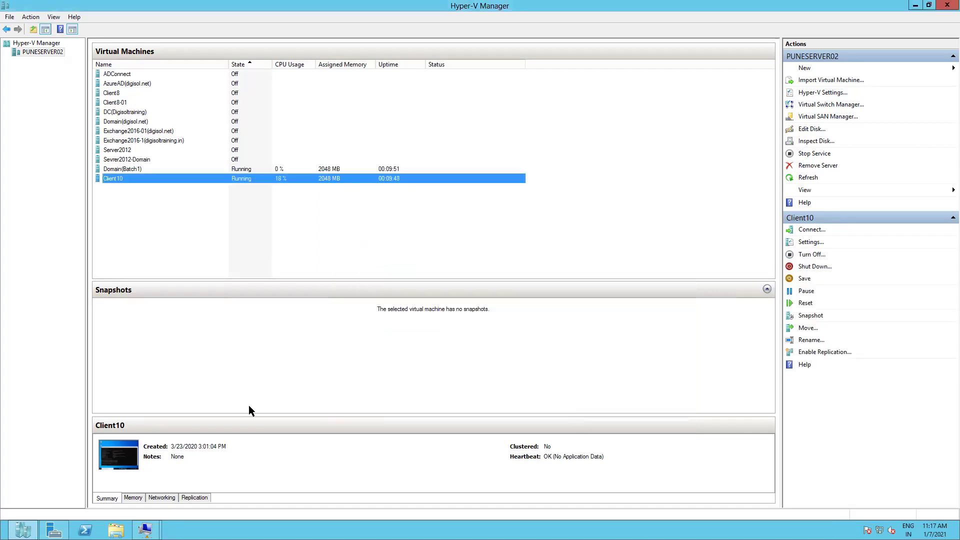
# On Client10, rerun the ping to 192.168.0.110 and confirm it succeeds
pyautogui.moveTo(146, 530)
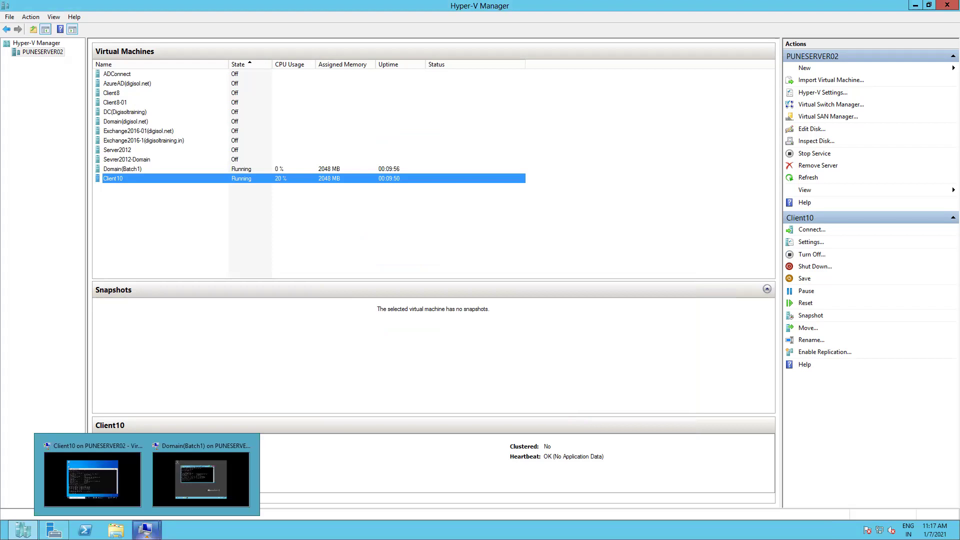
pyautogui.click(93, 479)
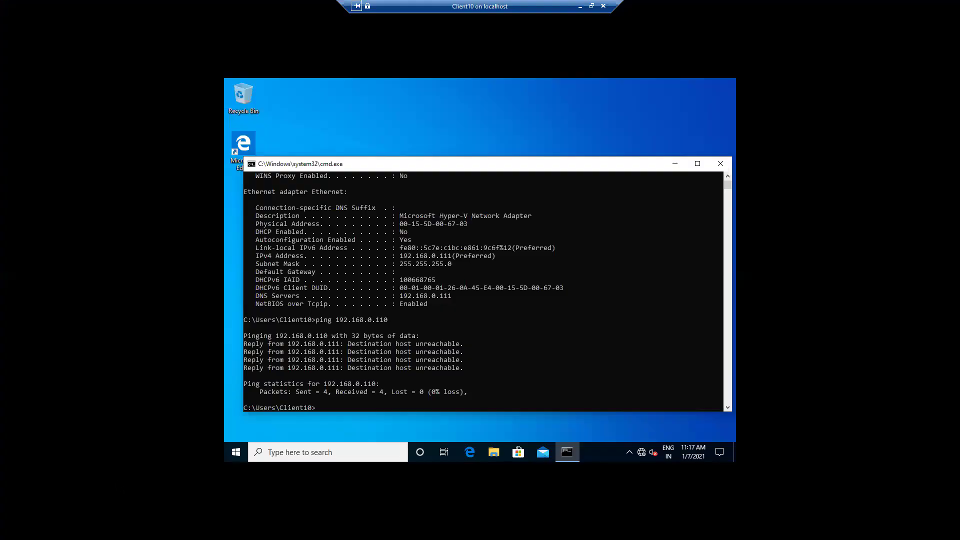
pyautogui.press('Up')
pyautogui.press('Return')
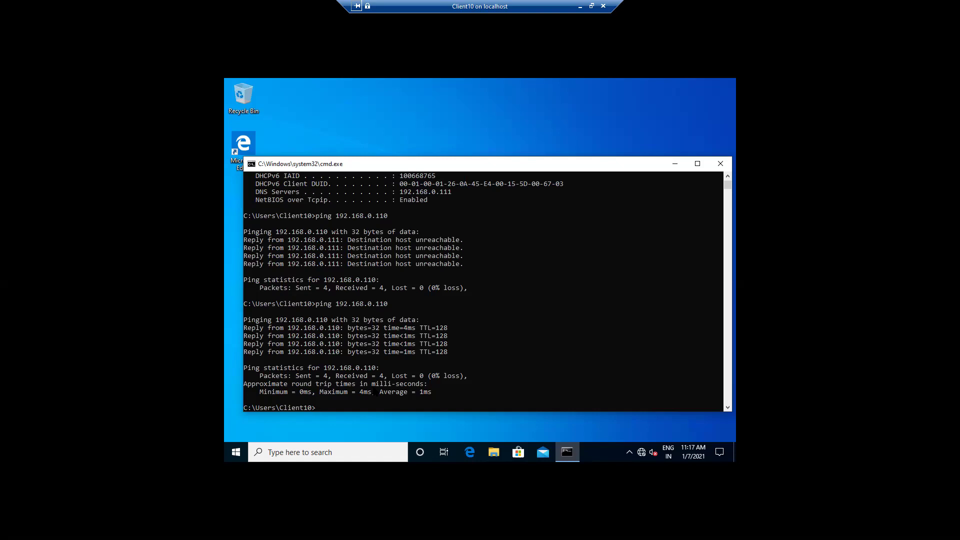
pyautogui.click(675, 163)
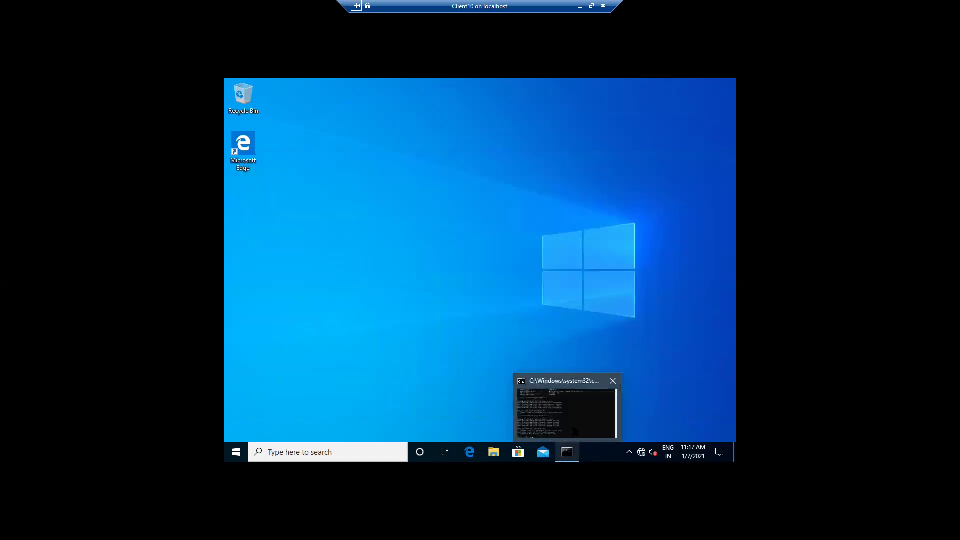
# Rerun ipconfig /all to recheck Client10's full IP configuration
pyautogui.click(574, 432)
pyautogui.press('Up')
pyautogui.press('Up')
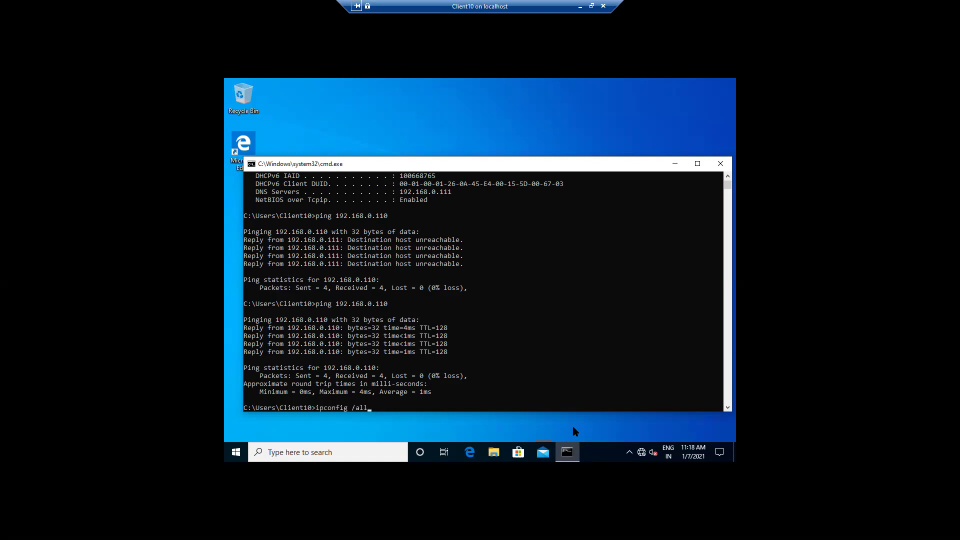
pyautogui.press('Return')
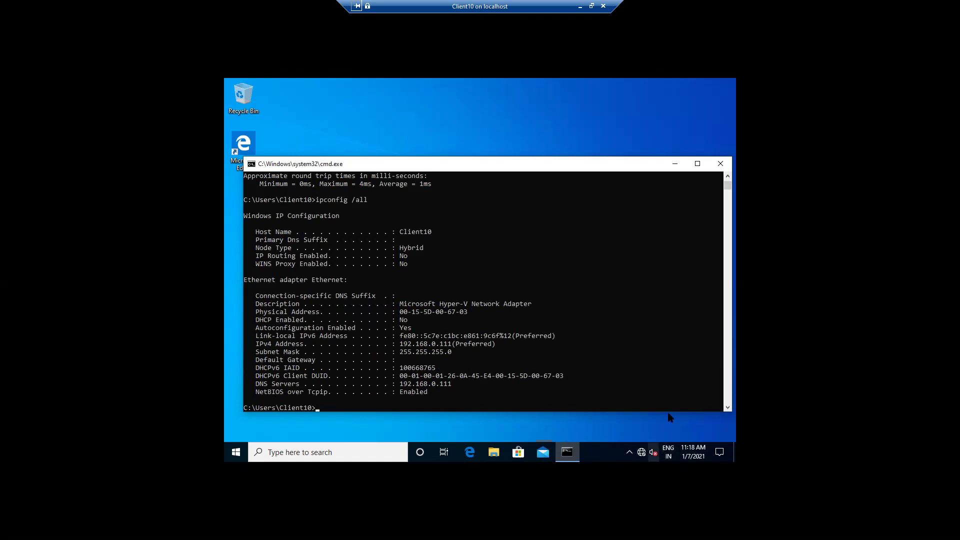
pyautogui.click(675, 164)
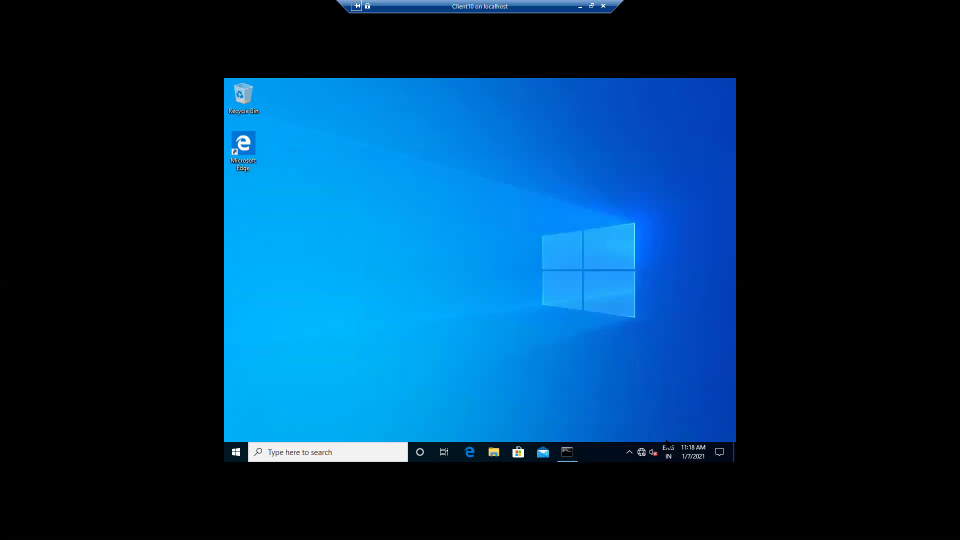
pyautogui.click(629, 453)
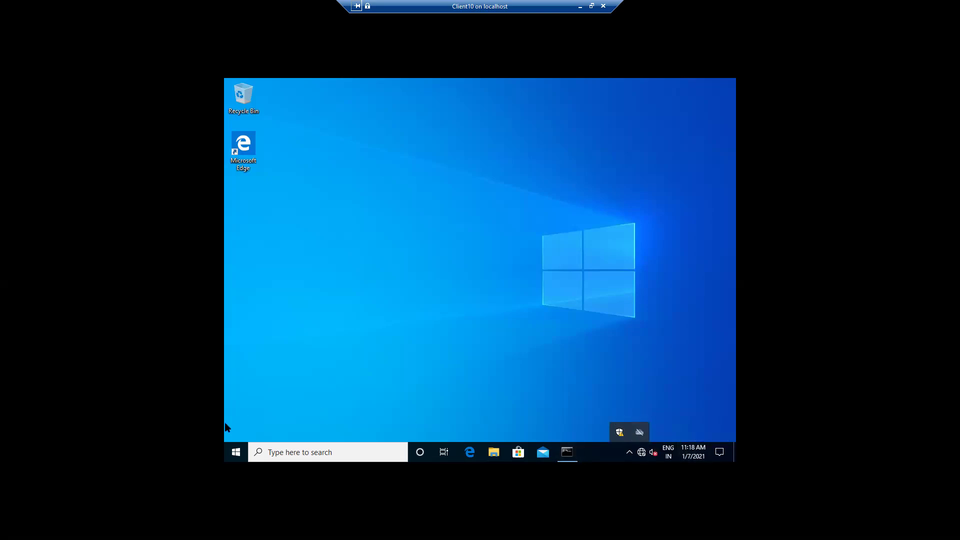
# Search 'networ' and open the Ethernet adapter's Properties from Network Connections
pyautogui.click(275, 451)
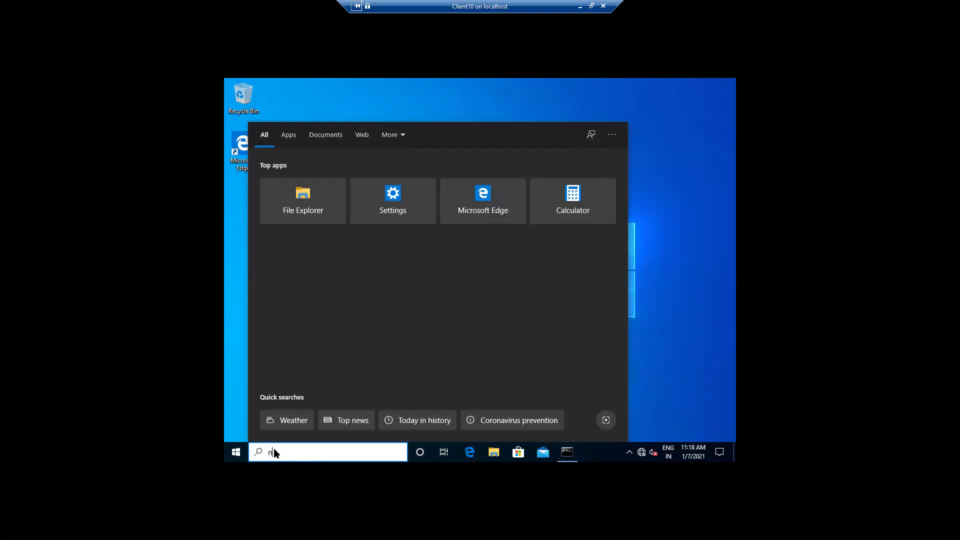
pyautogui.write('networ')
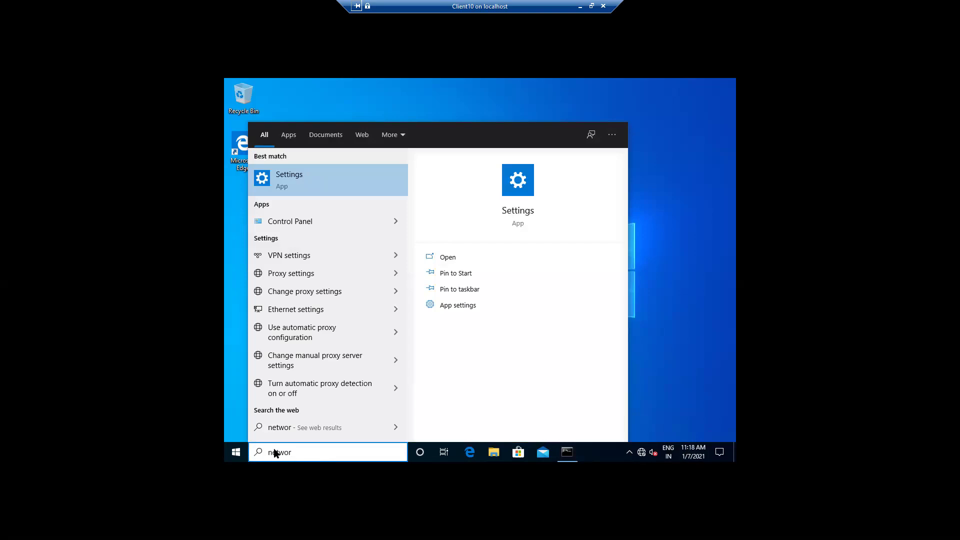
pyautogui.click(301, 310)
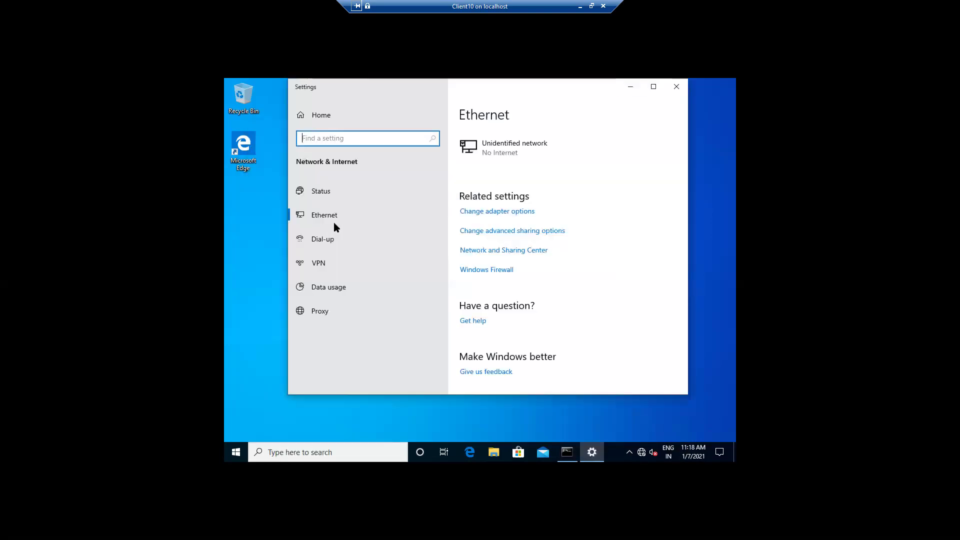
pyautogui.click(475, 214)
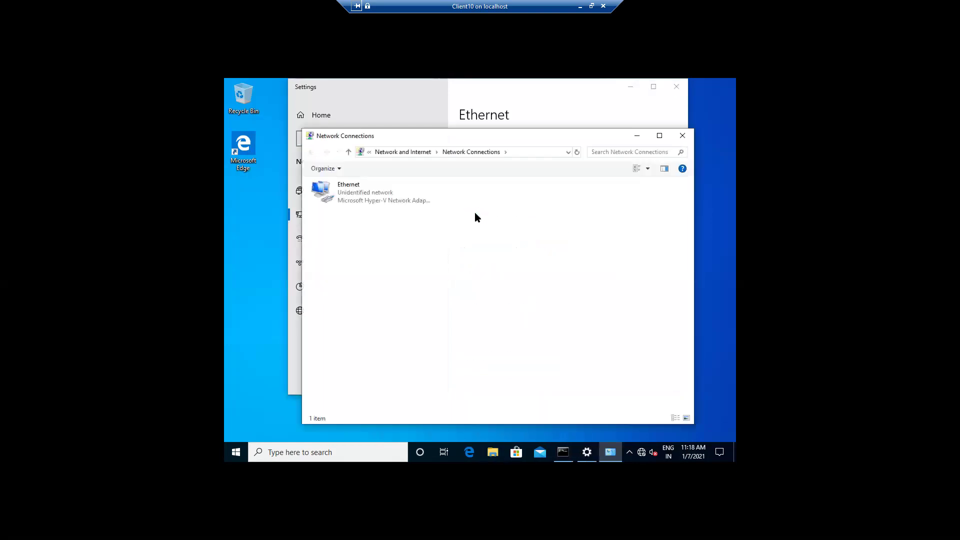
pyautogui.click(384, 201)
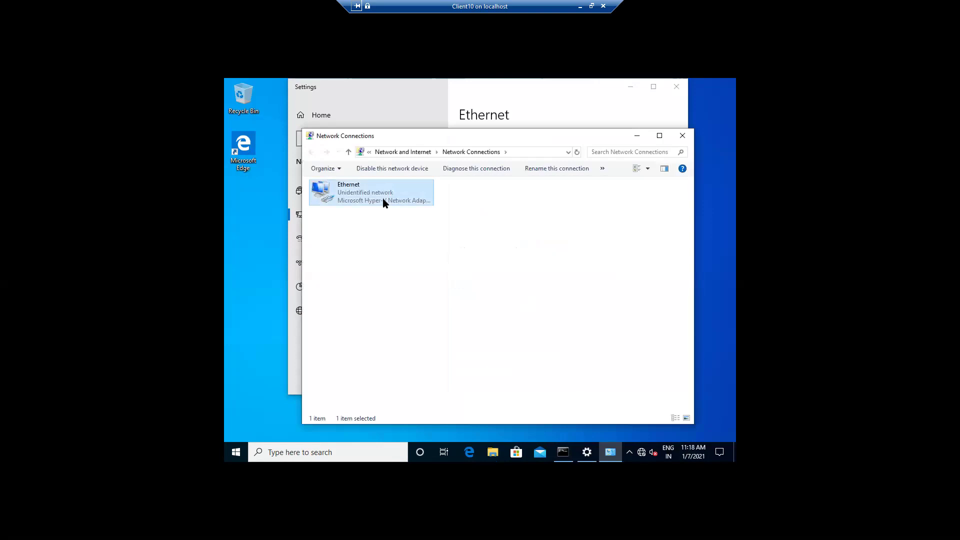
pyautogui.rightClick(383, 202)
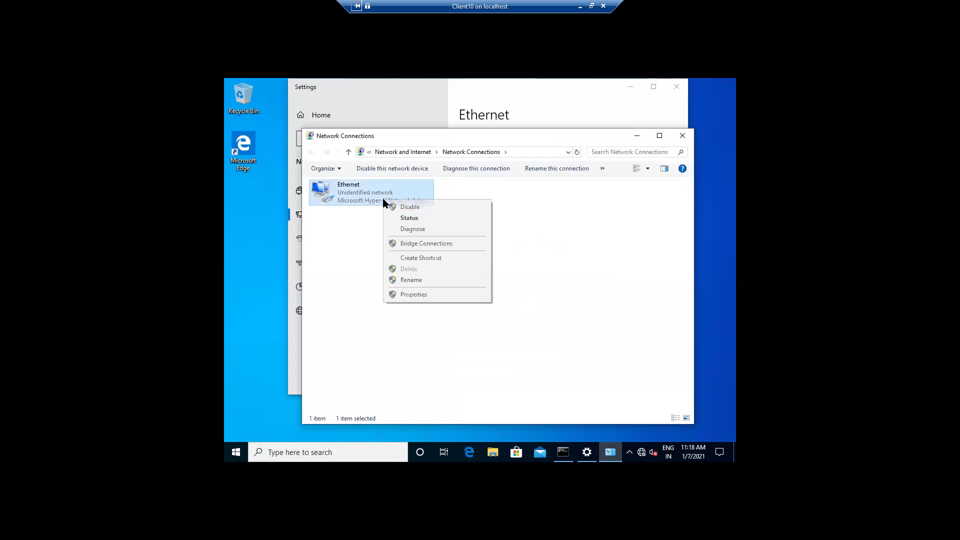
pyautogui.click(407, 295)
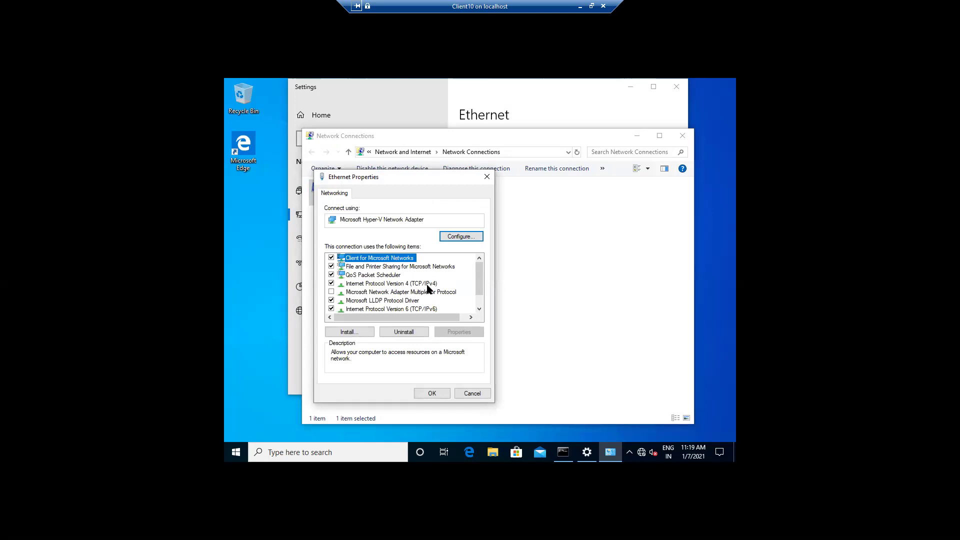
# Change the IPv4 preferred DNS server from 192.168.0.111 to 192.168.0.110 and confirm
pyautogui.click(427, 284)
pyautogui.click(450, 332)
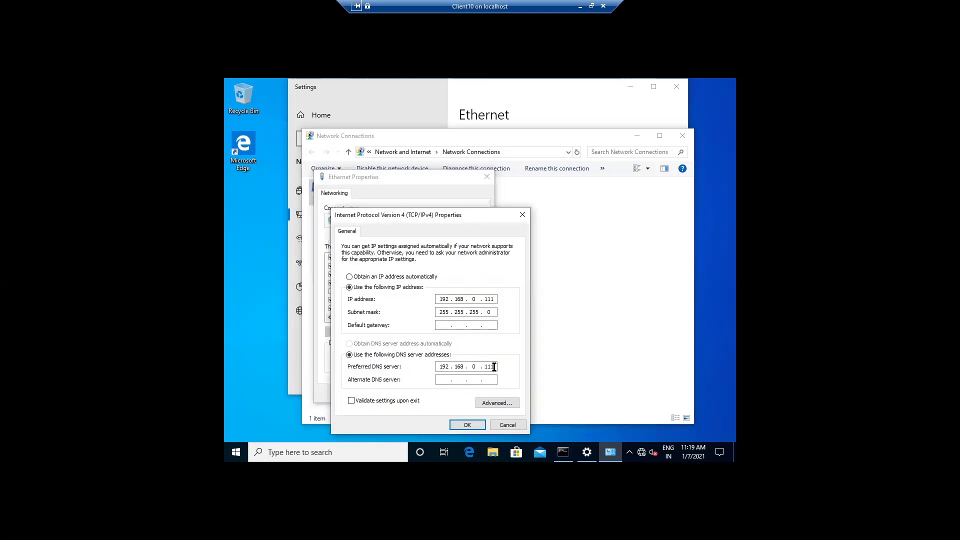
pyautogui.click(494, 368)
pyautogui.press('BackSpace')
pyautogui.write('0')
pyautogui.click(455, 428)
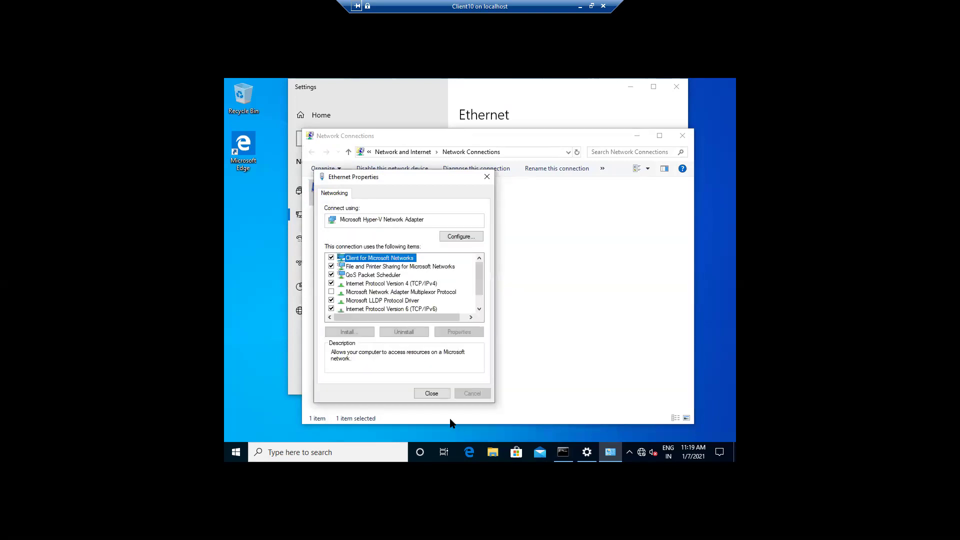
# Close the adapter dialogs, rerun ping 192.168.0.110 for 4/4 replies, then close Settings
pyautogui.click(431, 394)
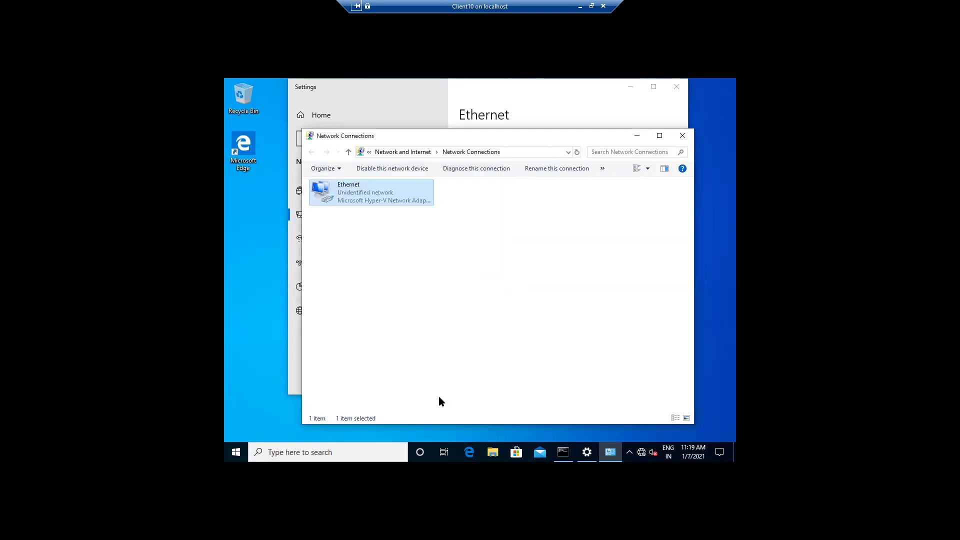
pyautogui.click(636, 135)
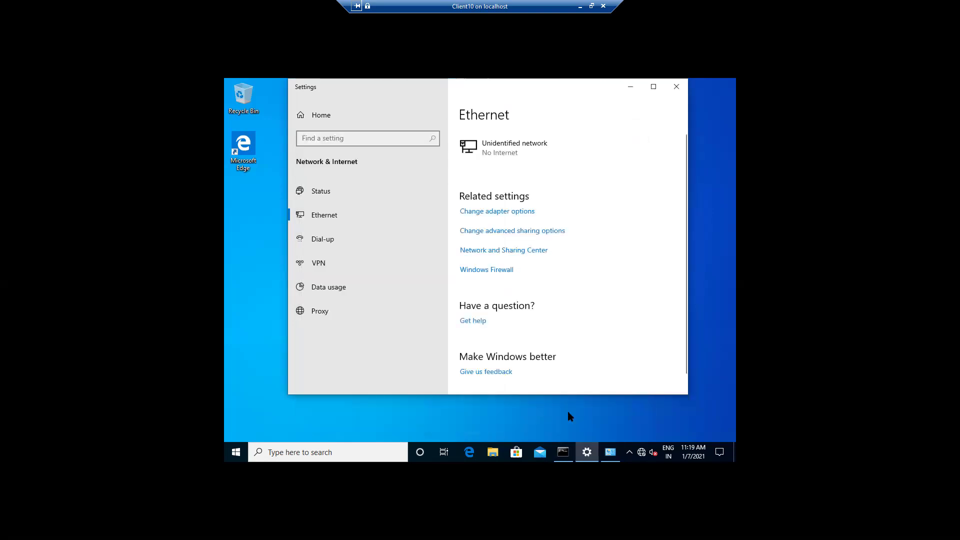
pyautogui.moveTo(564, 453)
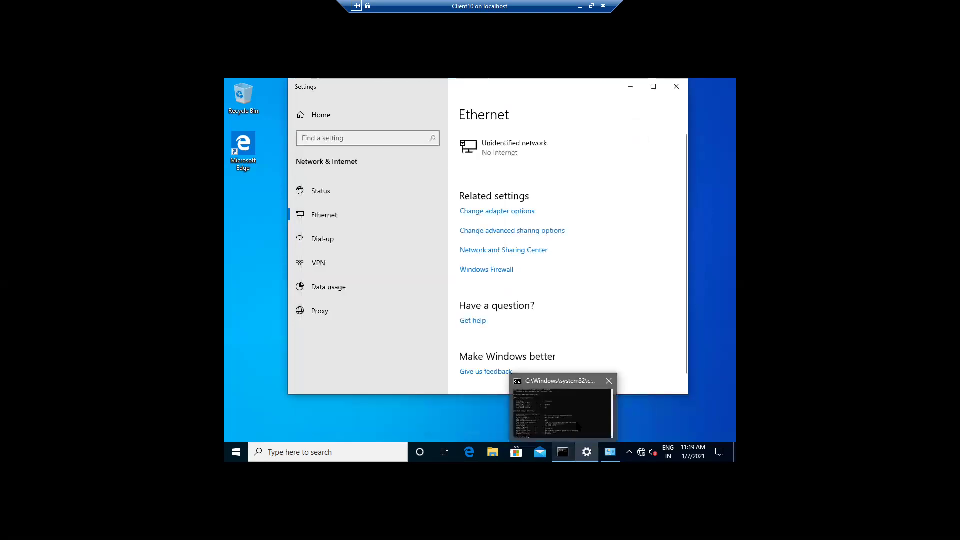
pyautogui.click(575, 427)
pyautogui.press('Up')
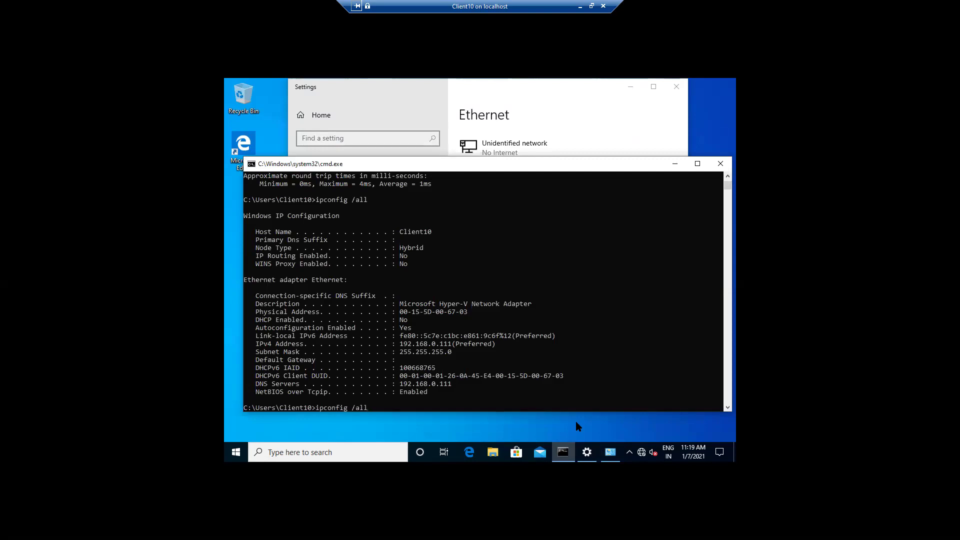
pyautogui.press('Up')
pyautogui.press('Return')
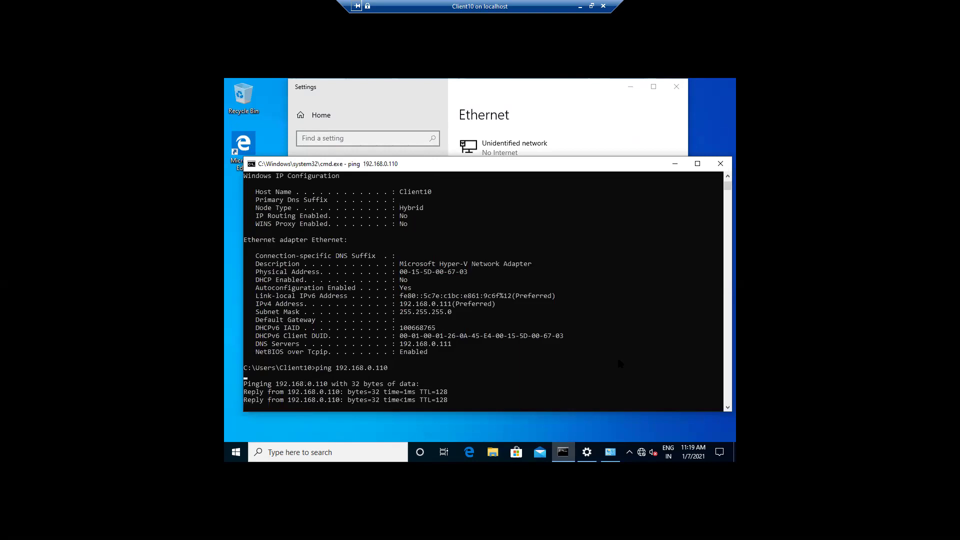
pyautogui.click(675, 164)
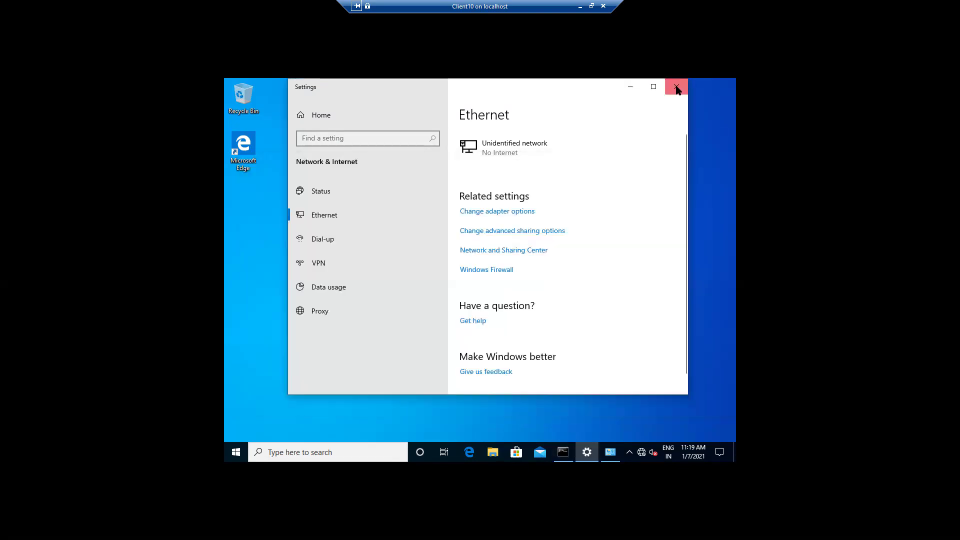
pyautogui.click(676, 88)
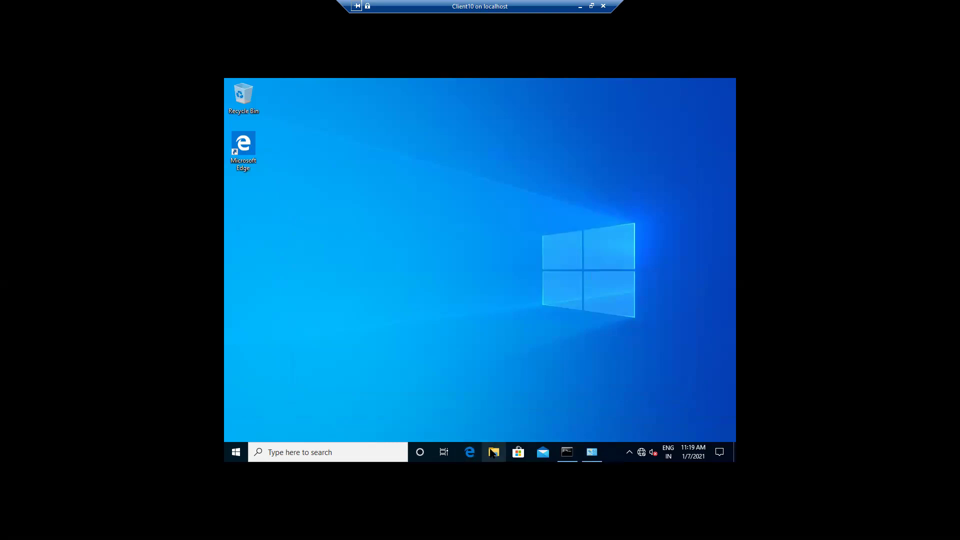
# Open This PC's system properties and its computer name and domain settings
pyautogui.press('super+e')
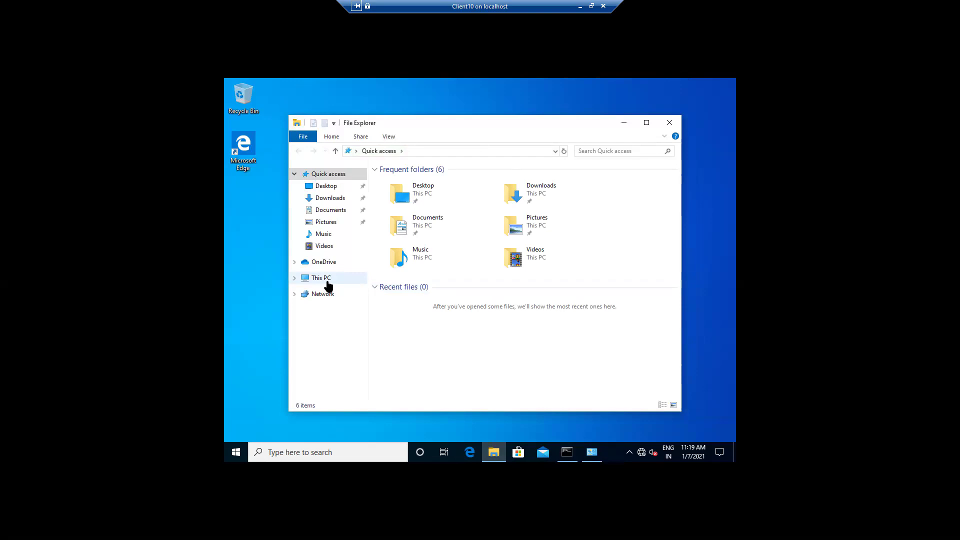
pyautogui.rightClick(329, 285)
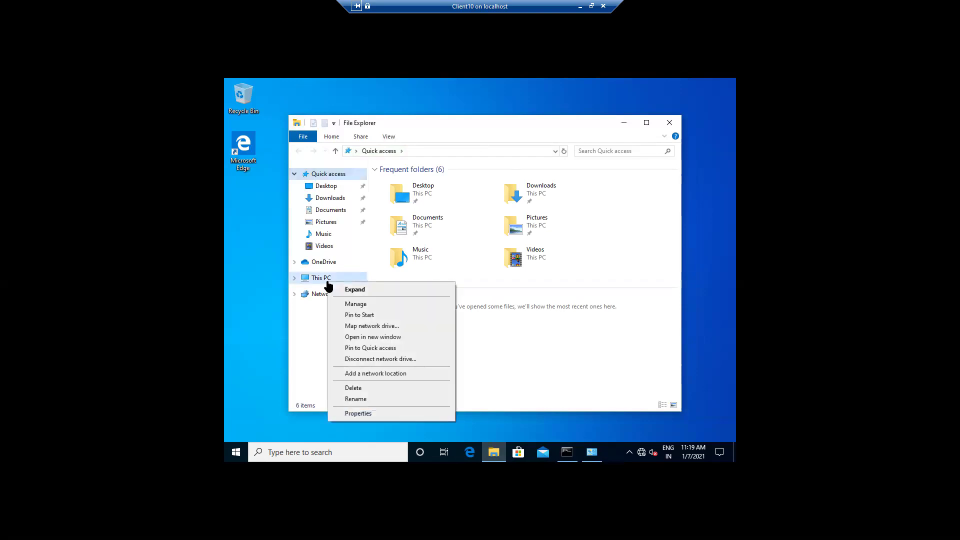
pyautogui.click(353, 414)
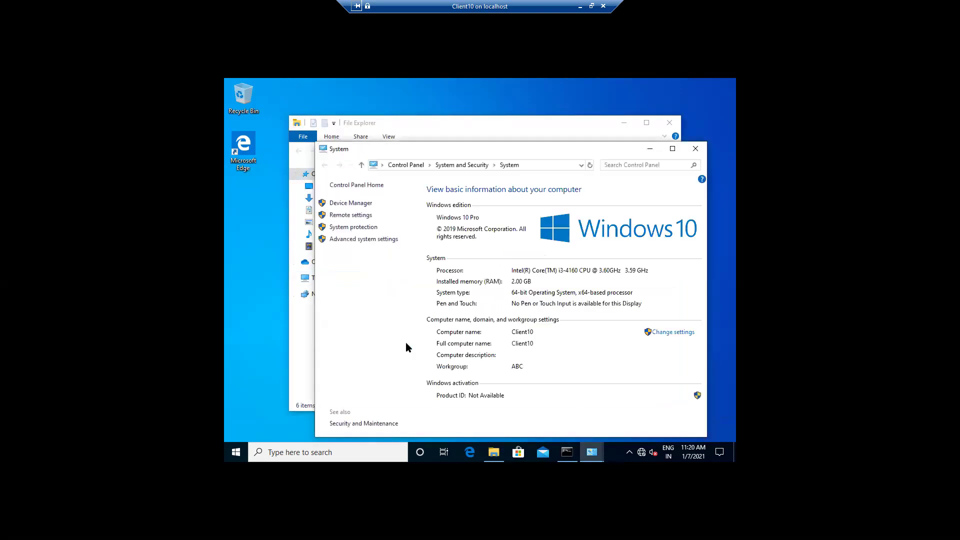
pyautogui.click(673, 333)
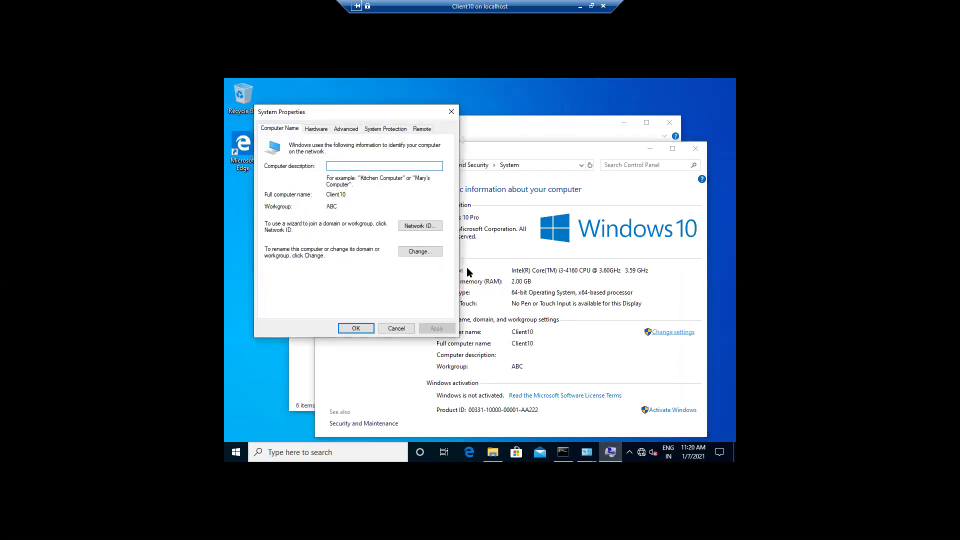
# Set Client10 to be a member of the digisol.in domain and submit
pyautogui.click(430, 255)
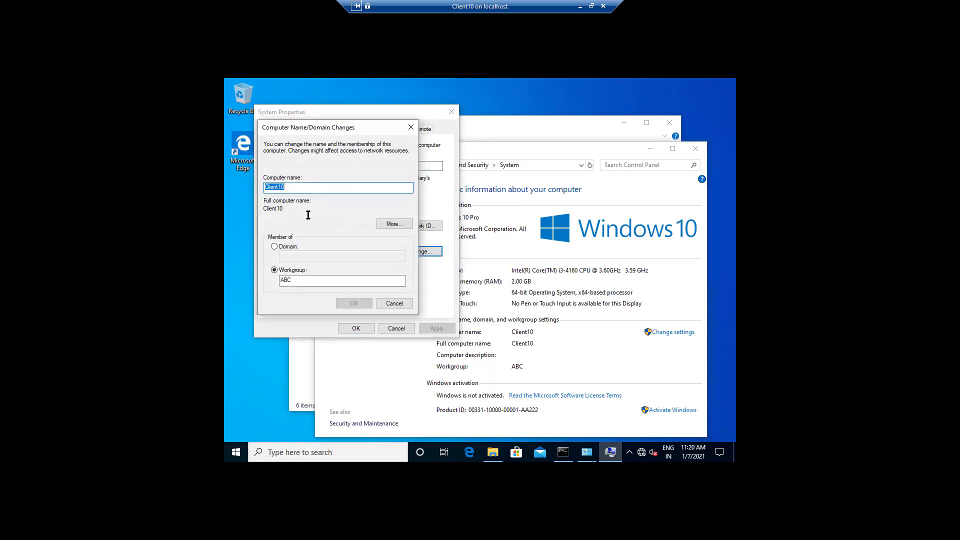
pyautogui.click(275, 247)
pyautogui.click(286, 257)
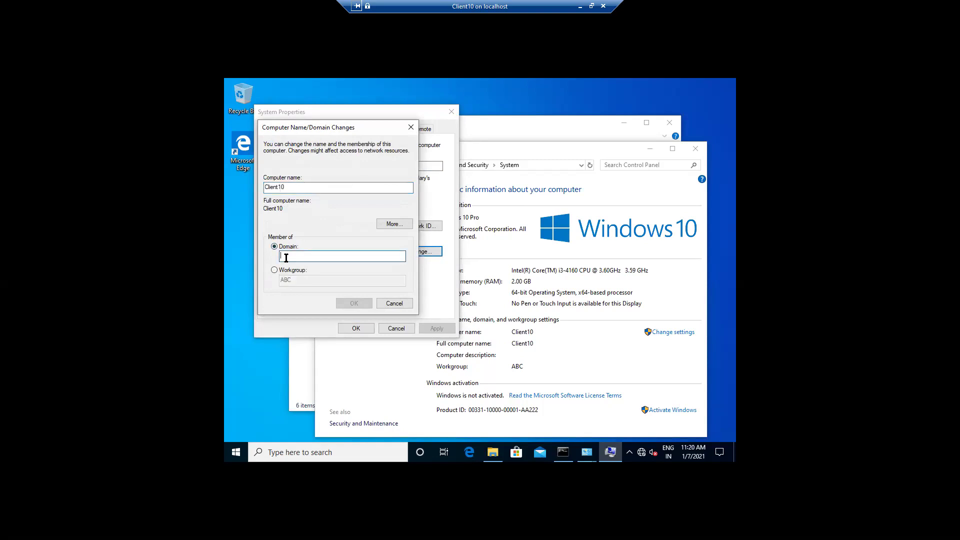
pyautogui.write('digisol.in')
pyautogui.click(341, 300)
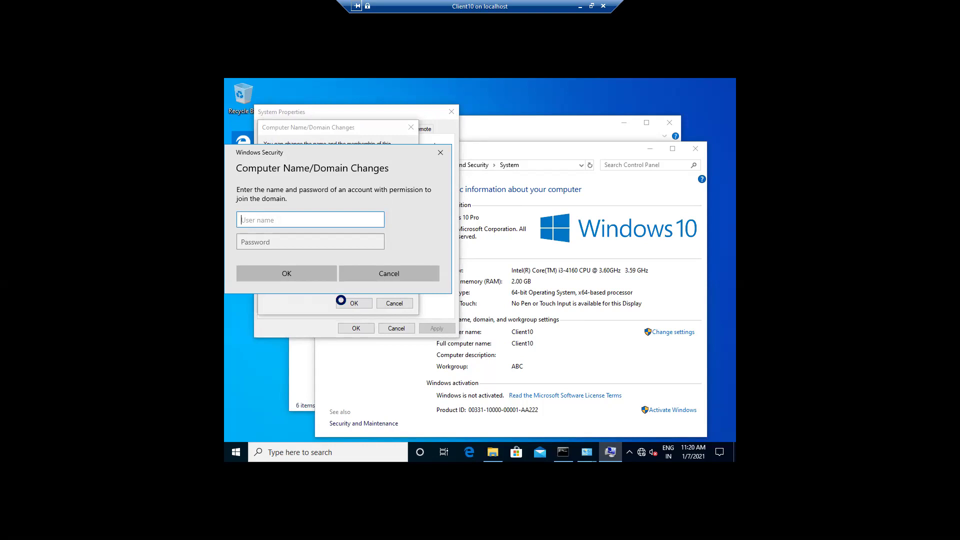
# Authenticate with the domain administrator account and password, acknowledge the welcome and restart notices, close System Properties
pyautogui.write('administrator')
pyautogui.press('Tab')
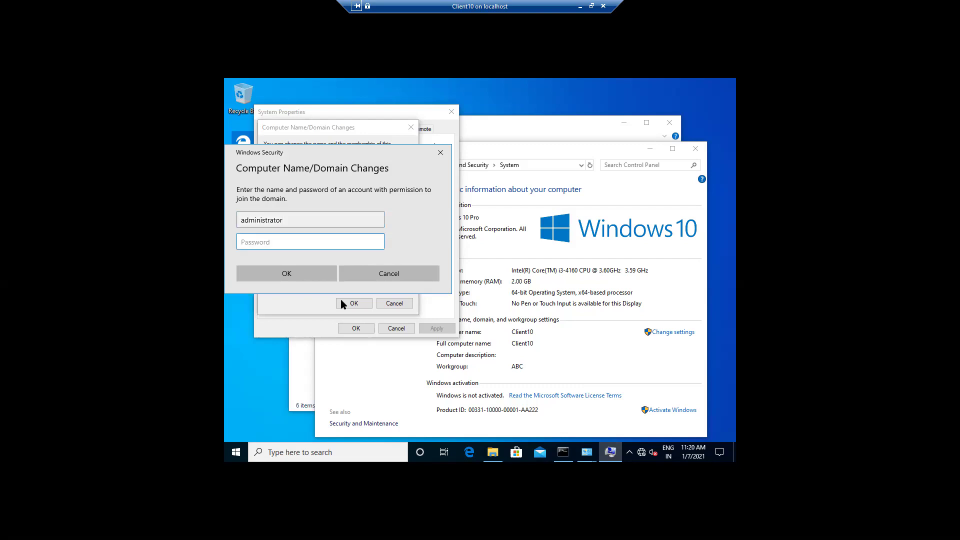
pyautogui.write('•••••••••••')
pyautogui.click(300, 276)
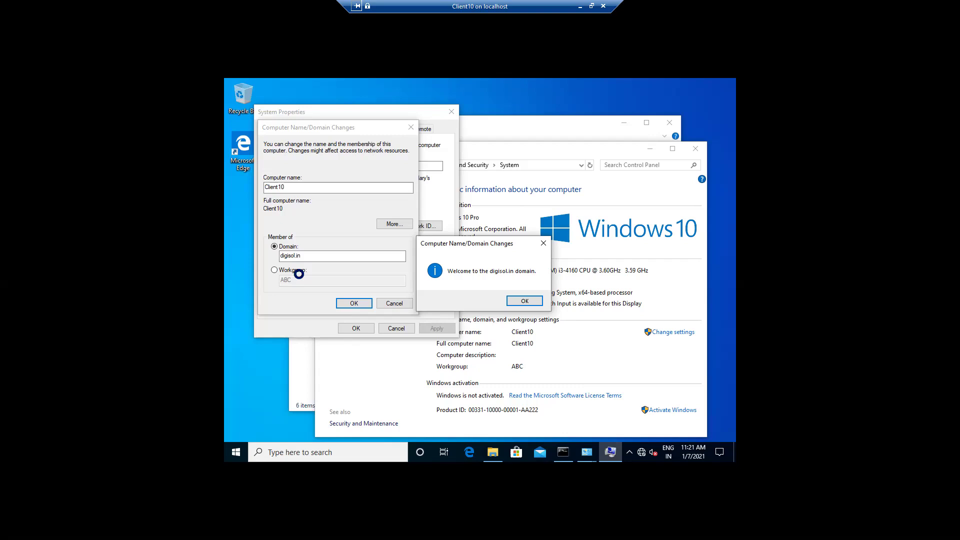
pyautogui.click(522, 301)
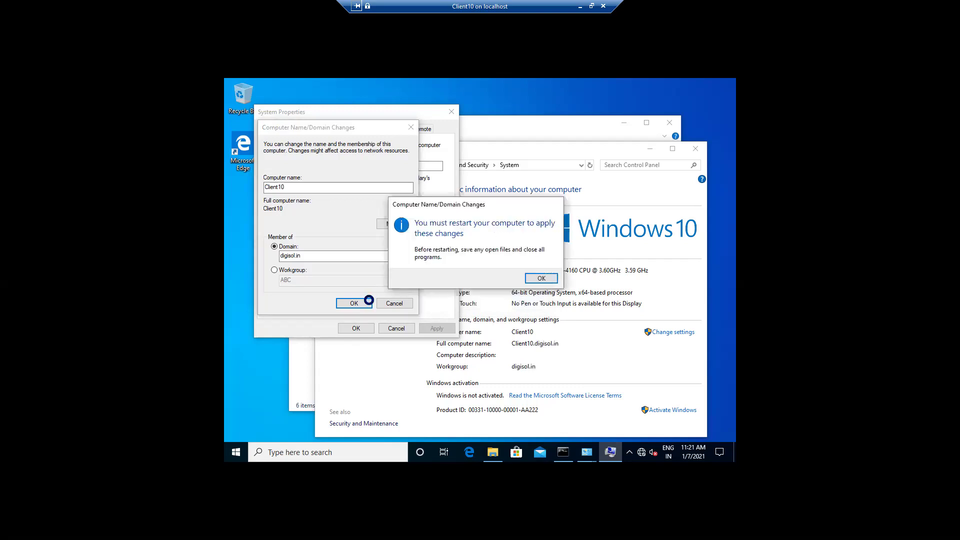
pyautogui.click(540, 278)
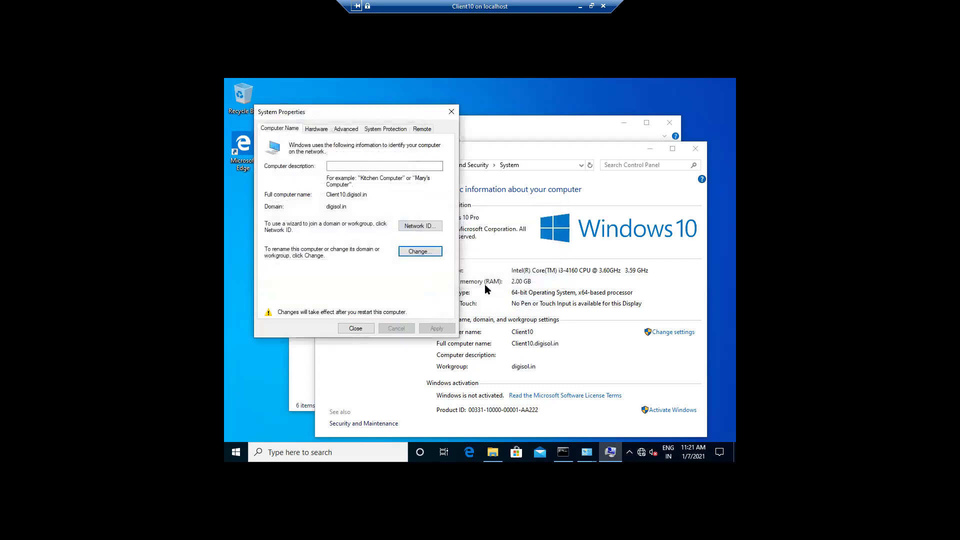
pyautogui.click(349, 330)
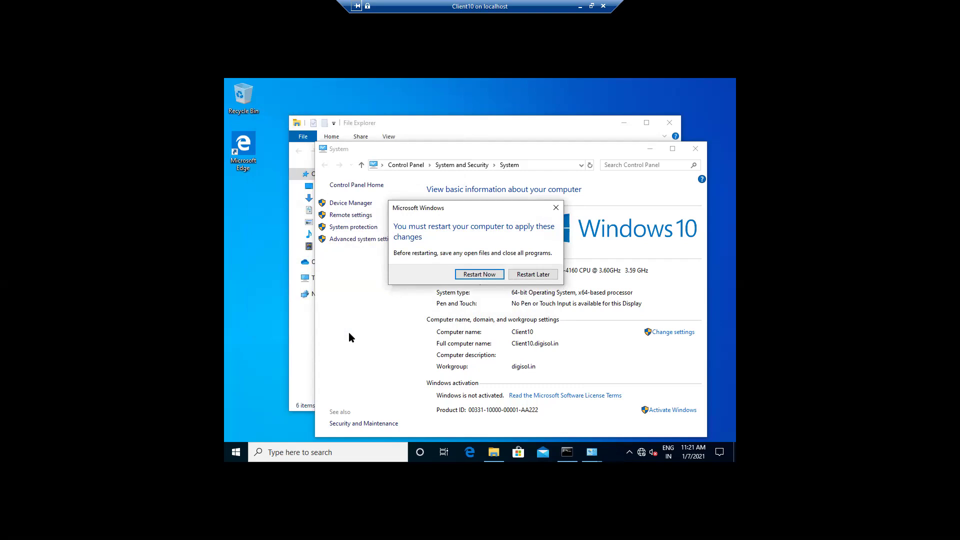
# Restart Client10 now and minimise its connection window to return to Hyper-V Manager
pyautogui.click(471, 275)
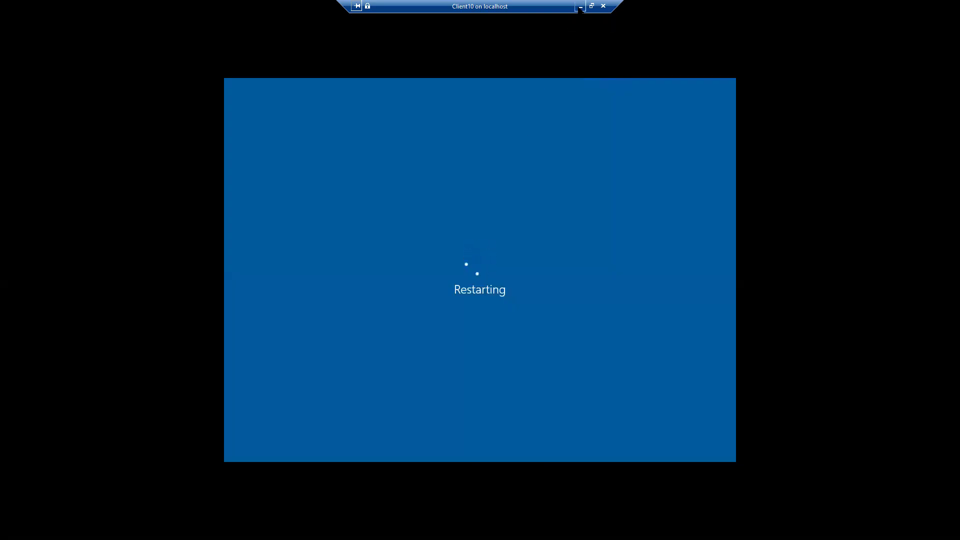
pyautogui.click(581, 7)
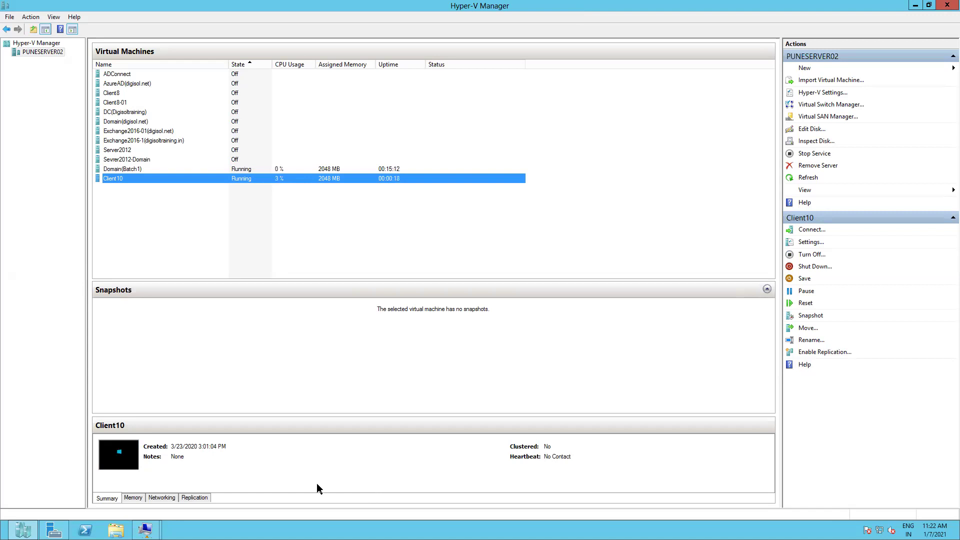
# Open a Virtual Machine Connection console to Client10 using Connect from its context menu
pyautogui.rightClick(115, 183)
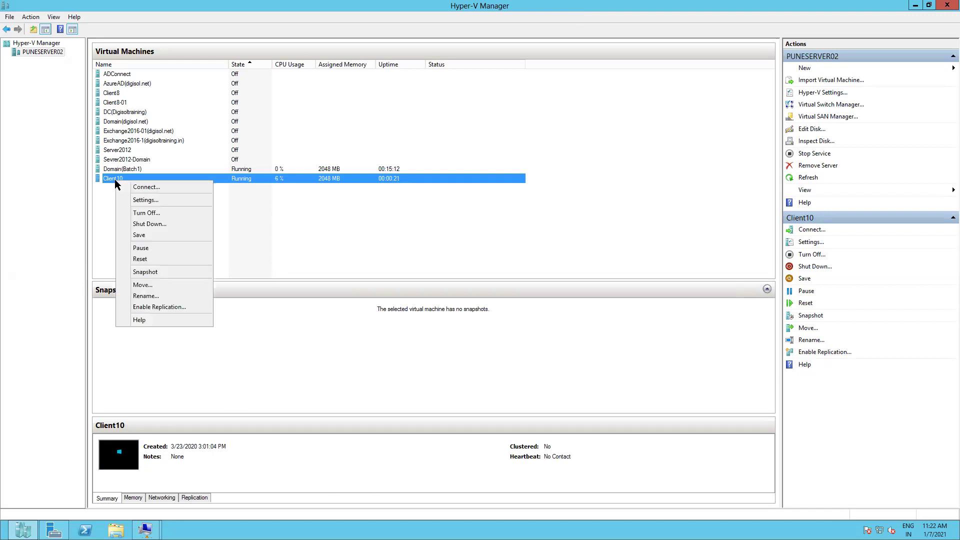
pyautogui.click(145, 188)
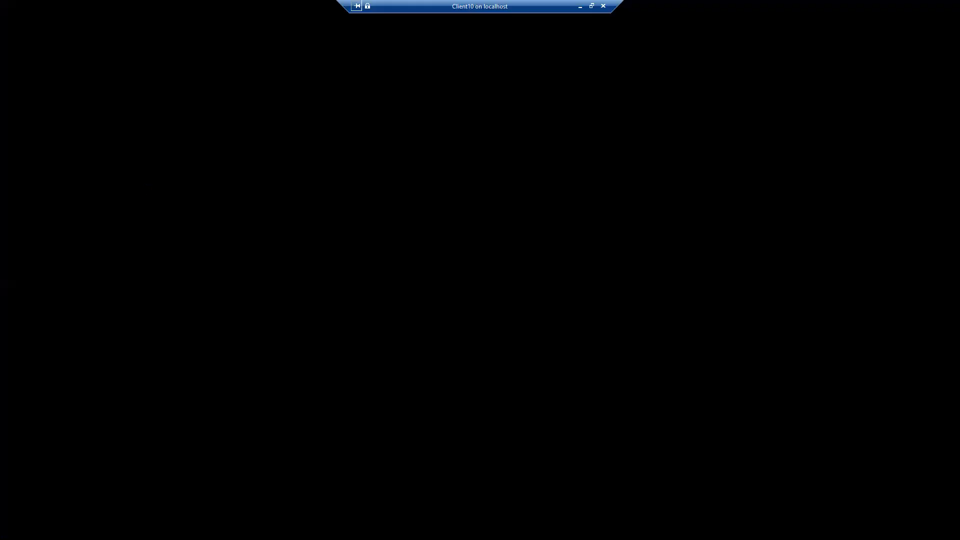
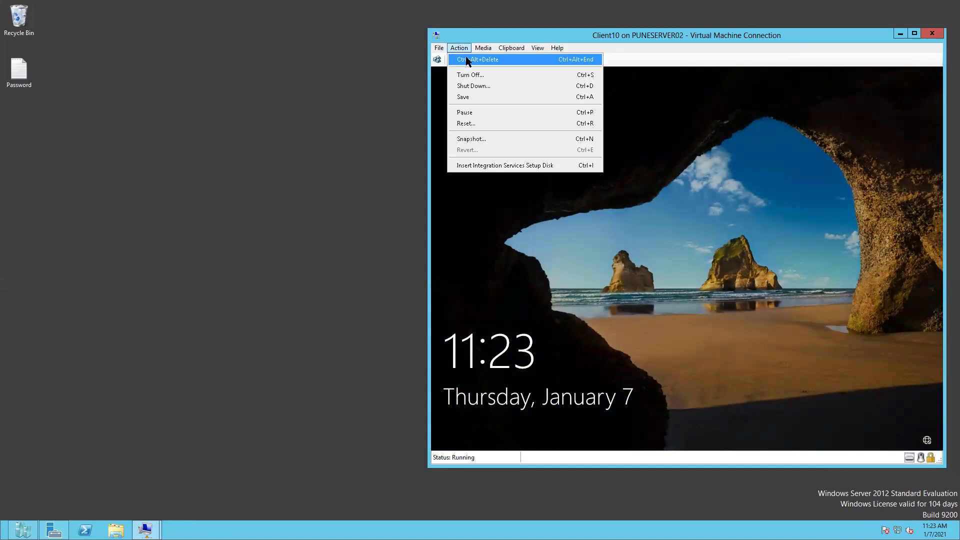
# Attempt a Client10 sign-in as another domain user and dismiss the incorrect-password error
pyautogui.click(466, 60)
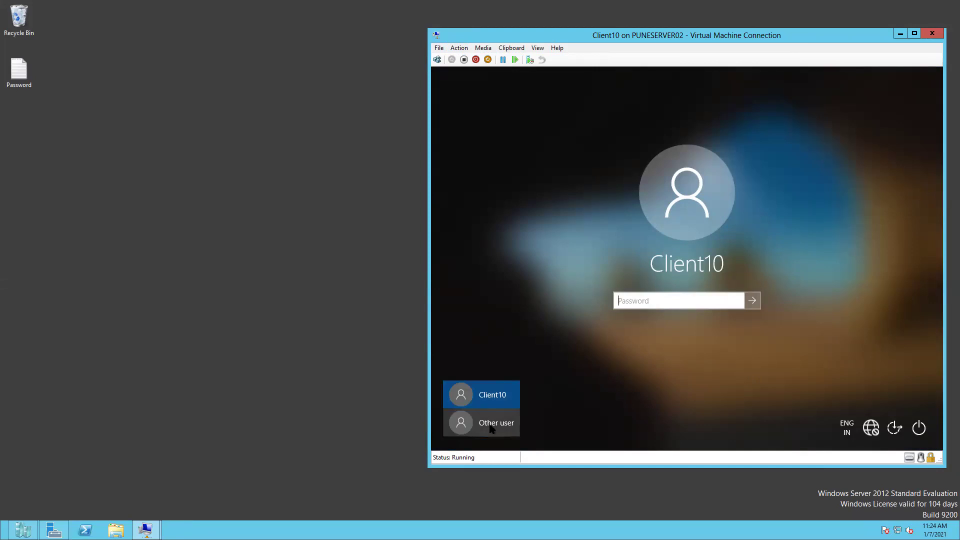
pyautogui.click(492, 425)
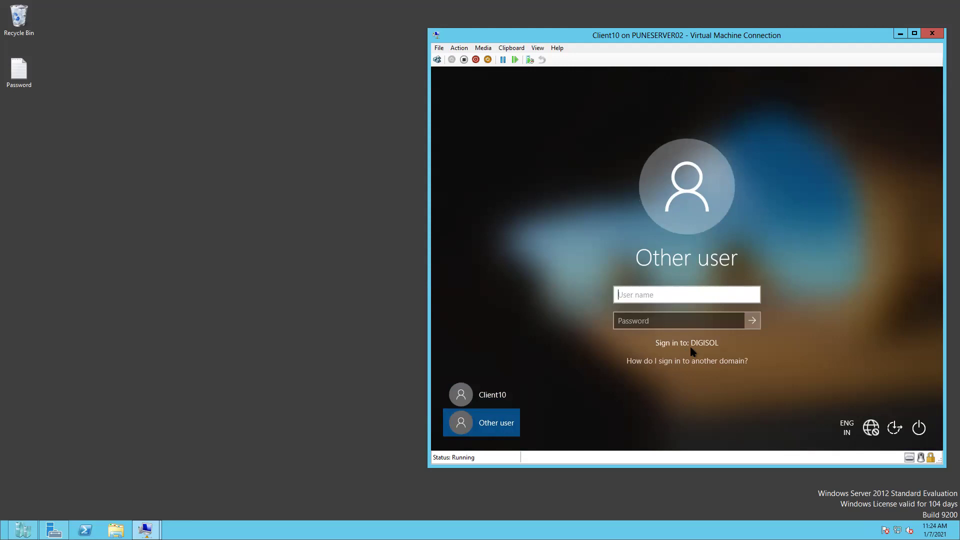
pyautogui.write('aftab')
pyautogui.click(669, 322)
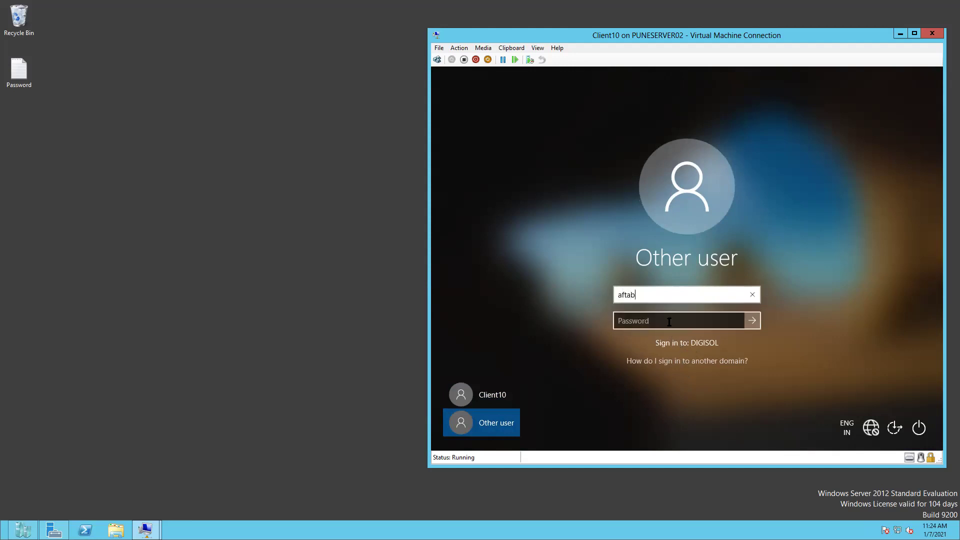
pyautogui.write('*********')
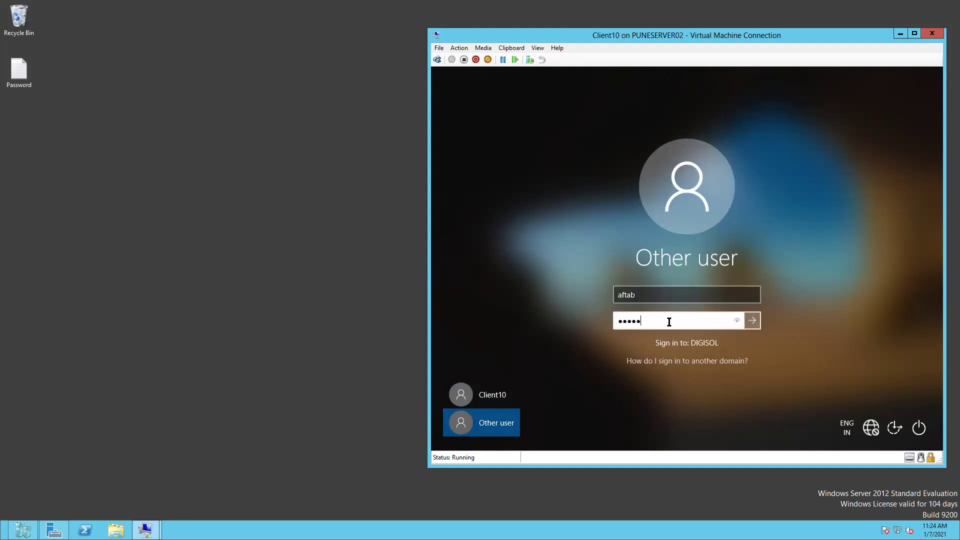
pyautogui.write('***')
pyautogui.press('Return')
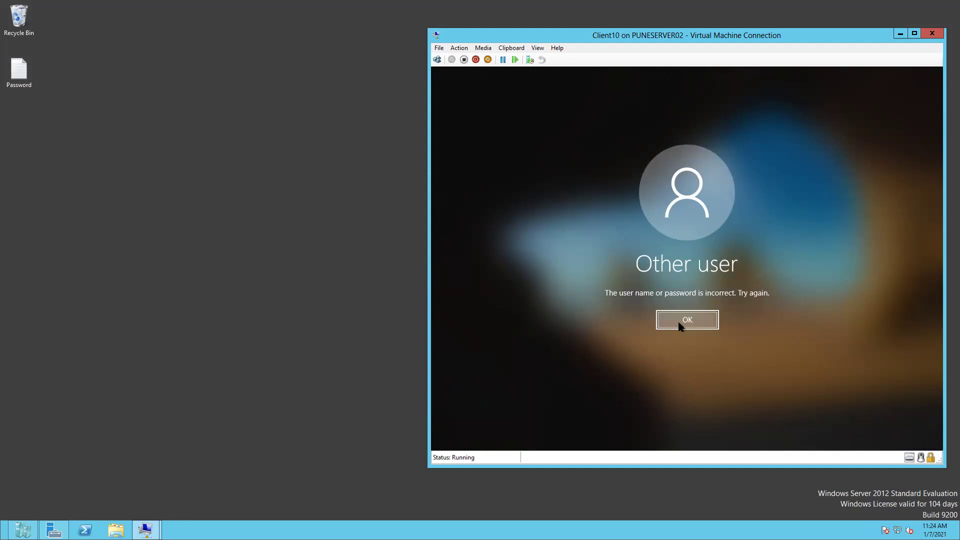
pyautogui.click(683, 321)
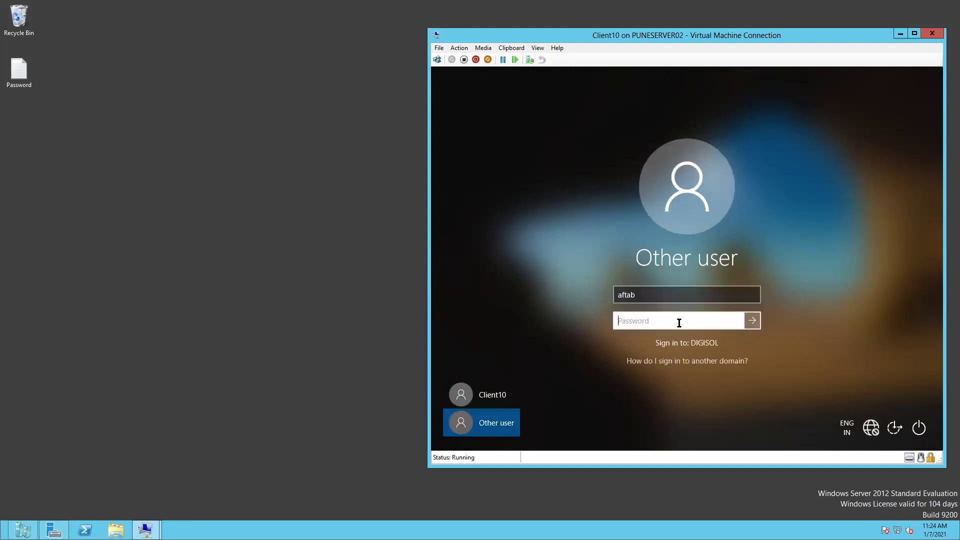
# Append '.s' to the user name, retry with the password, dismiss the rejection, then switch to the domain controller
pyautogui.click(655, 295)
pyautogui.write('.s')
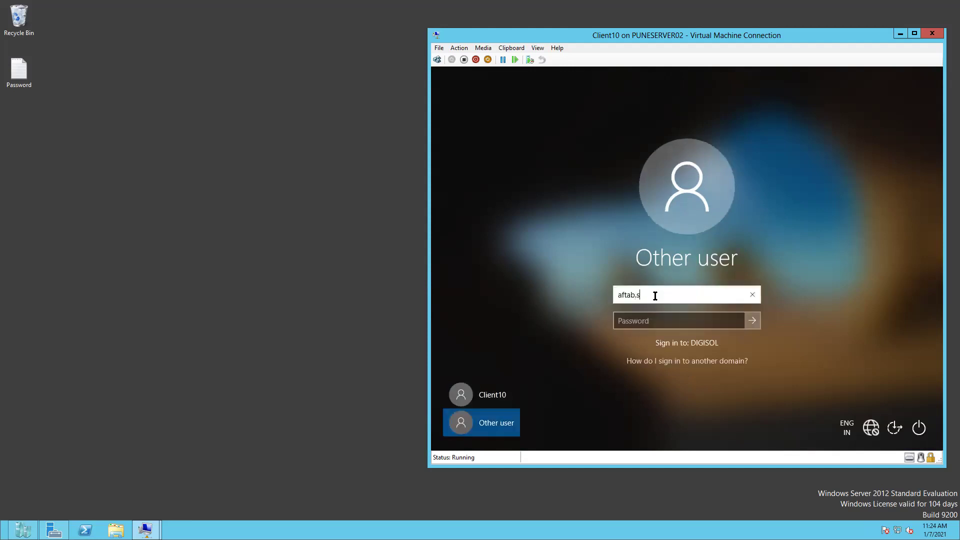
pyautogui.click(636, 320)
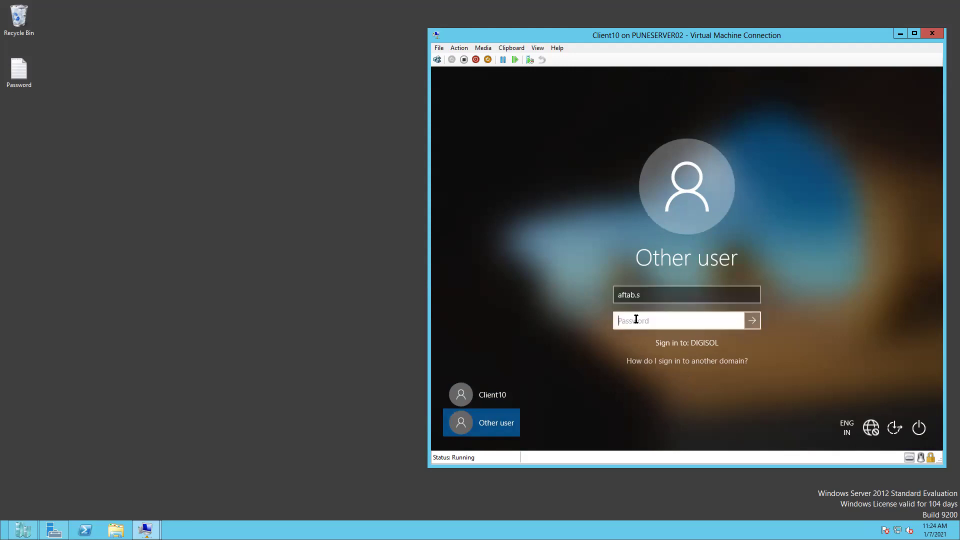
pyautogui.press('Return')
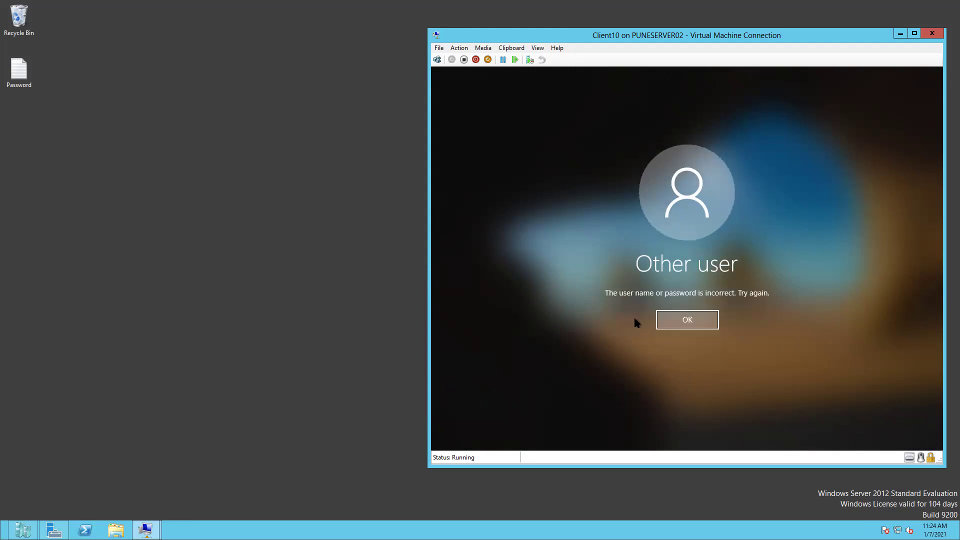
pyautogui.click(667, 327)
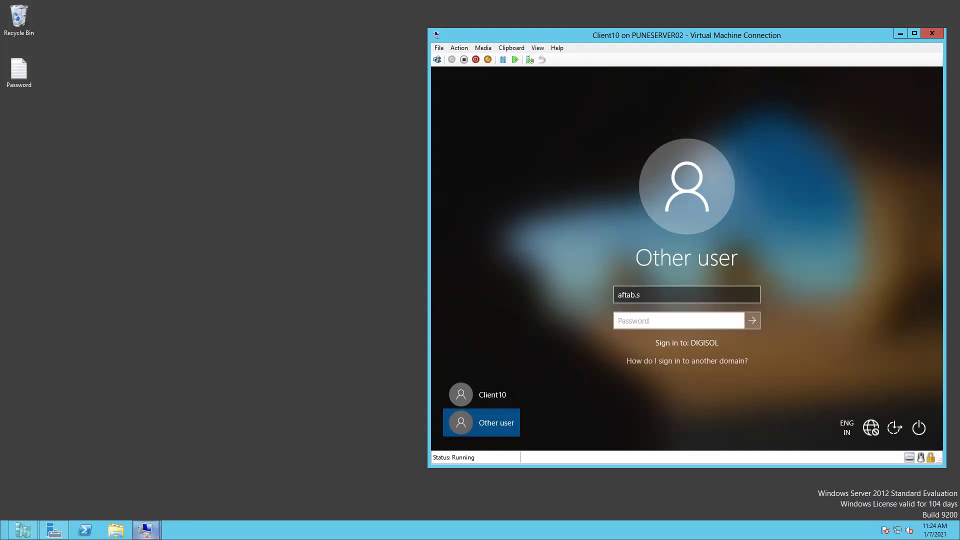
pyautogui.moveTo(146, 529)
pyautogui.click(193, 493)
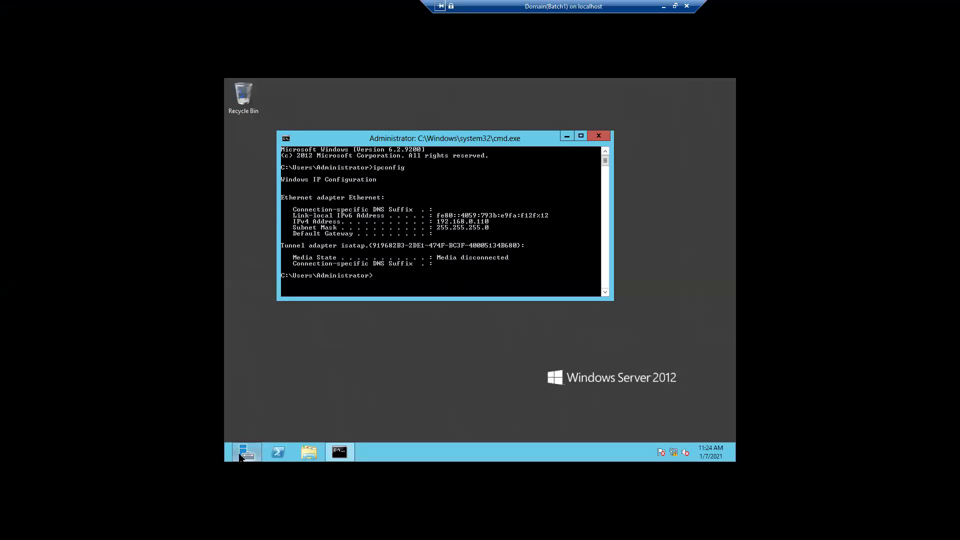
# Launch Active Directory Users and Computers from Server Manager's Tools menu
pyautogui.moveTo(245, 452)
pyautogui.click(321, 406)
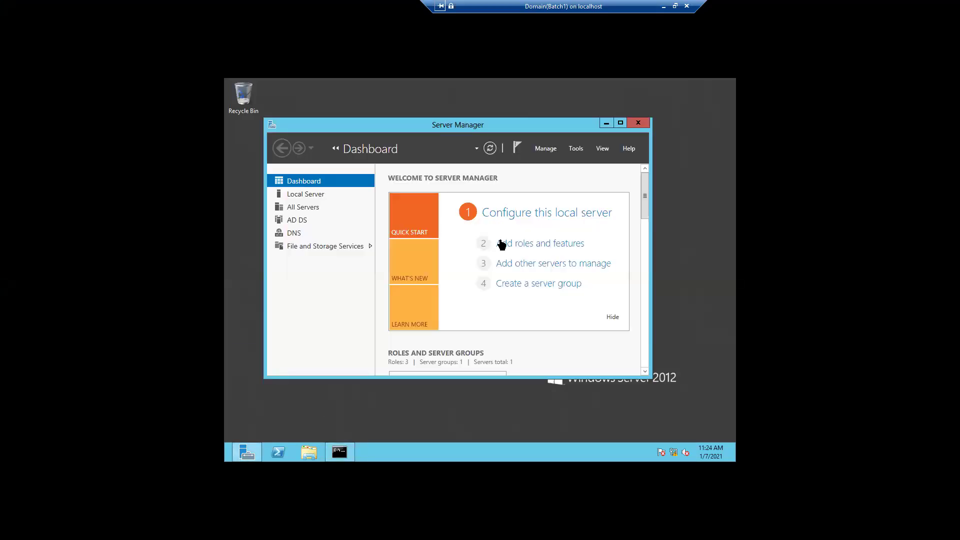
pyautogui.click(576, 149)
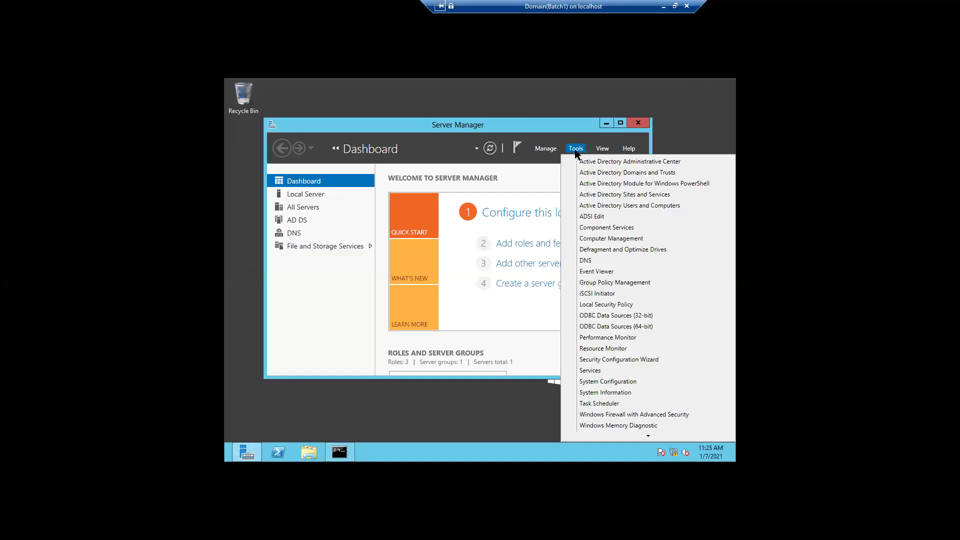
pyautogui.click(621, 207)
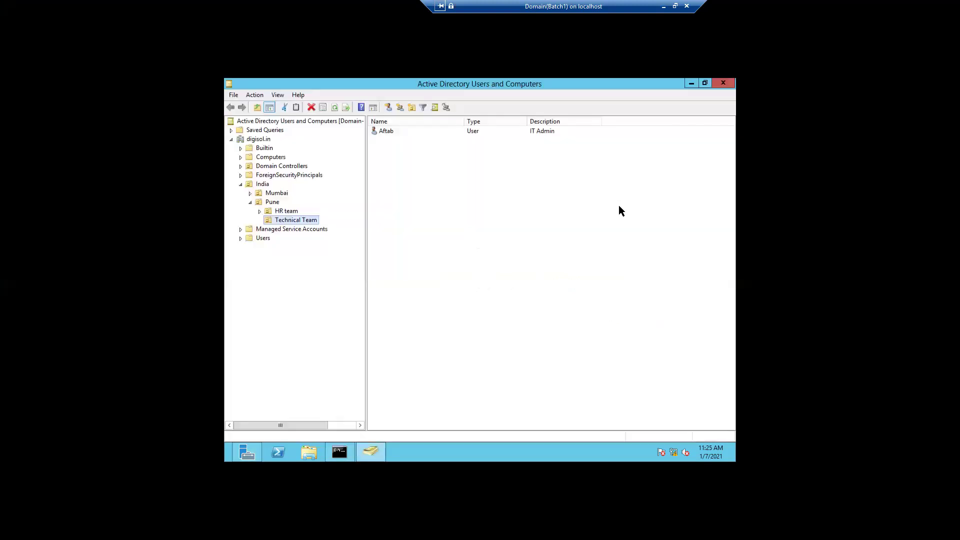
# Inspect the IT Admin user's logon name on the Account tab, then cancel the properties
pyautogui.click(398, 131)
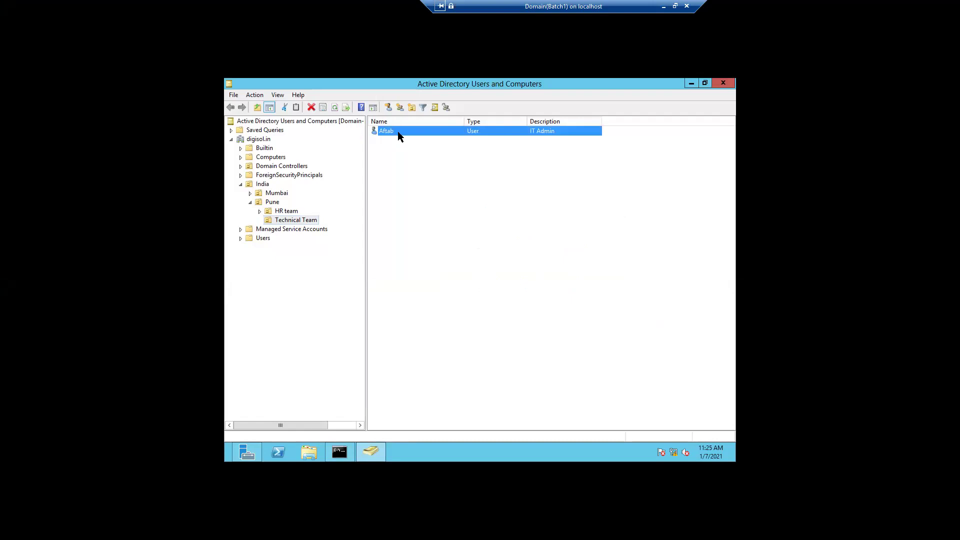
pyautogui.doubleClick(397, 131)
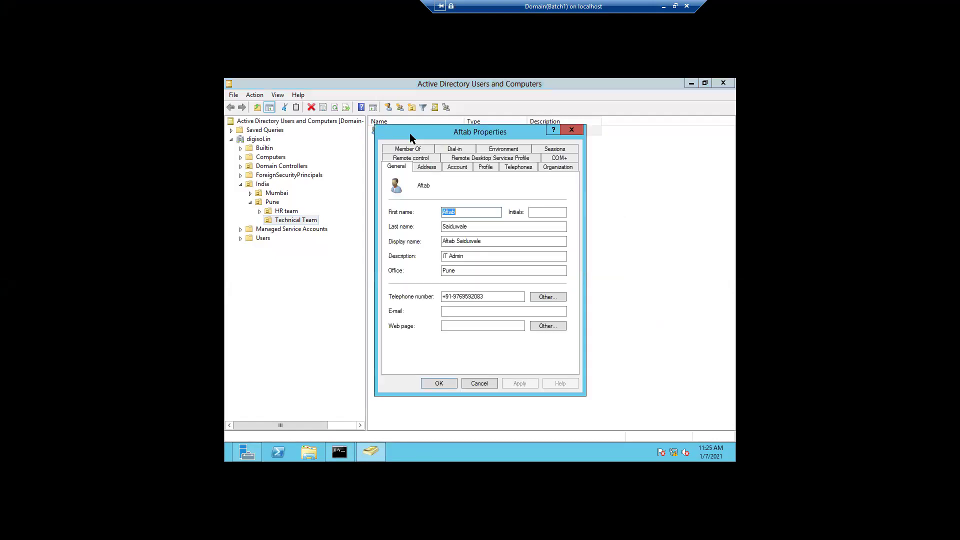
pyautogui.click(452, 165)
pyautogui.click(431, 191)
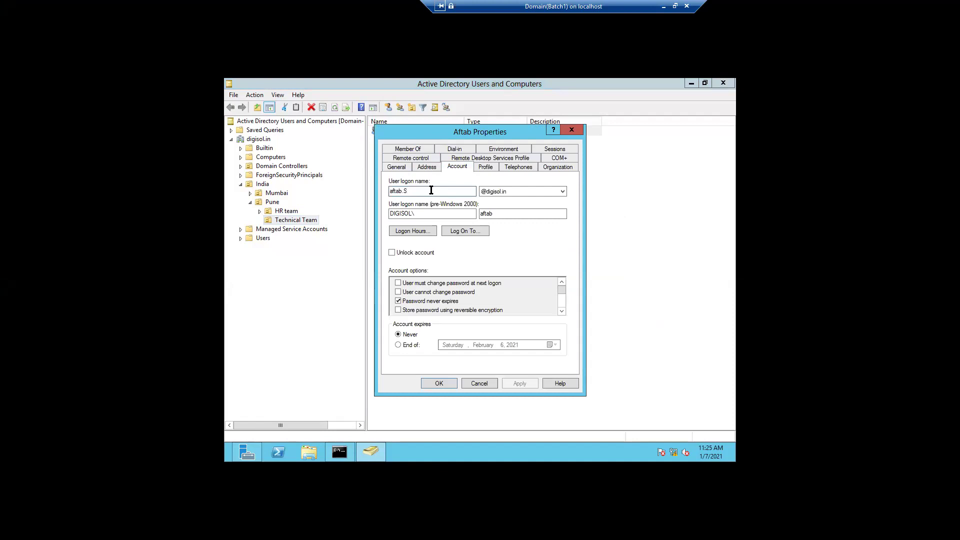
pyautogui.click(474, 383)
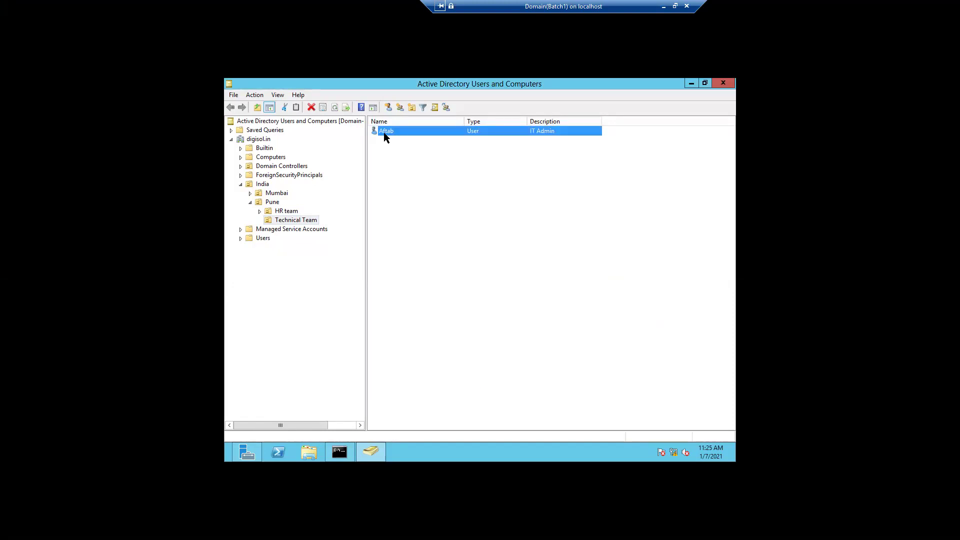
# Reset the IT Admin user's password to a new value, confirm it, then minimize the domain session
pyautogui.rightClick(384, 133)
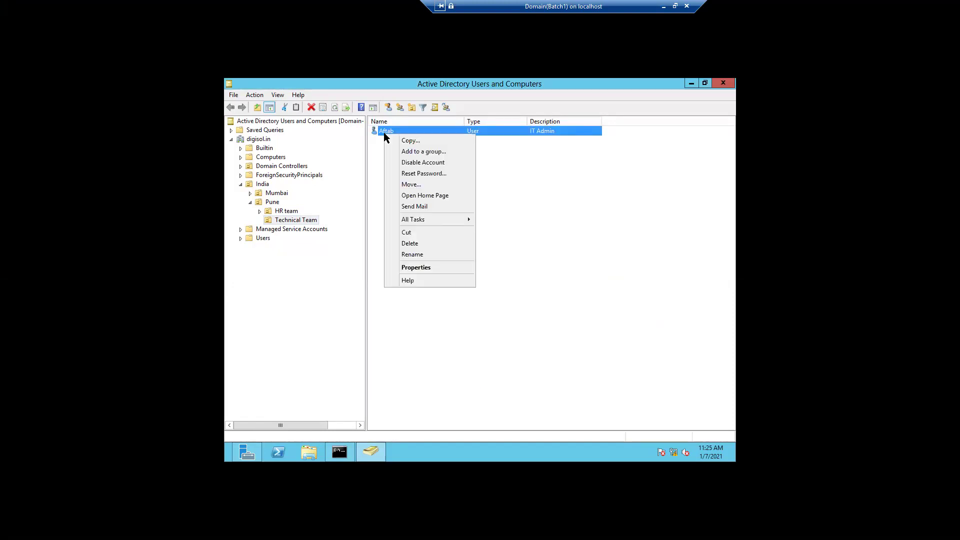
pyautogui.click(417, 175)
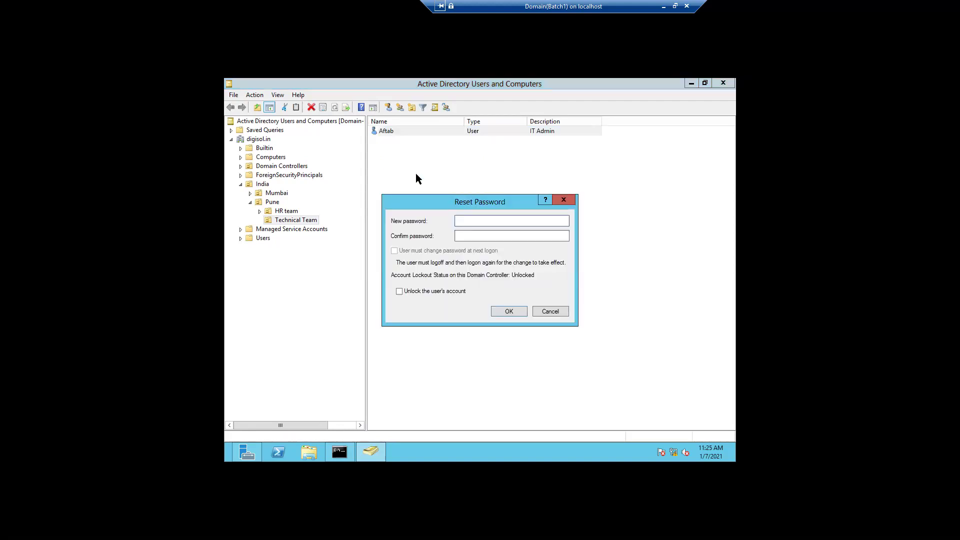
pyautogui.click(459, 236)
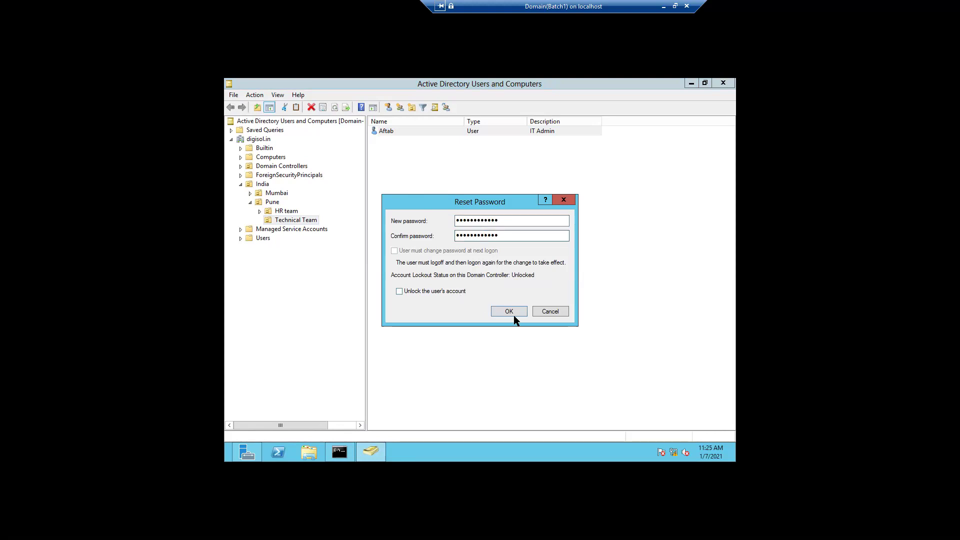
pyautogui.click(515, 315)
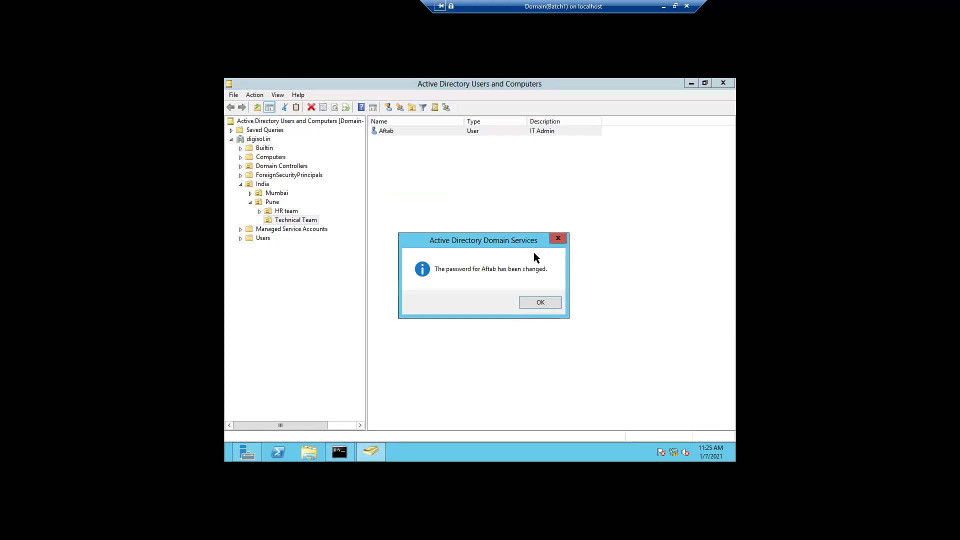
pyautogui.click(530, 301)
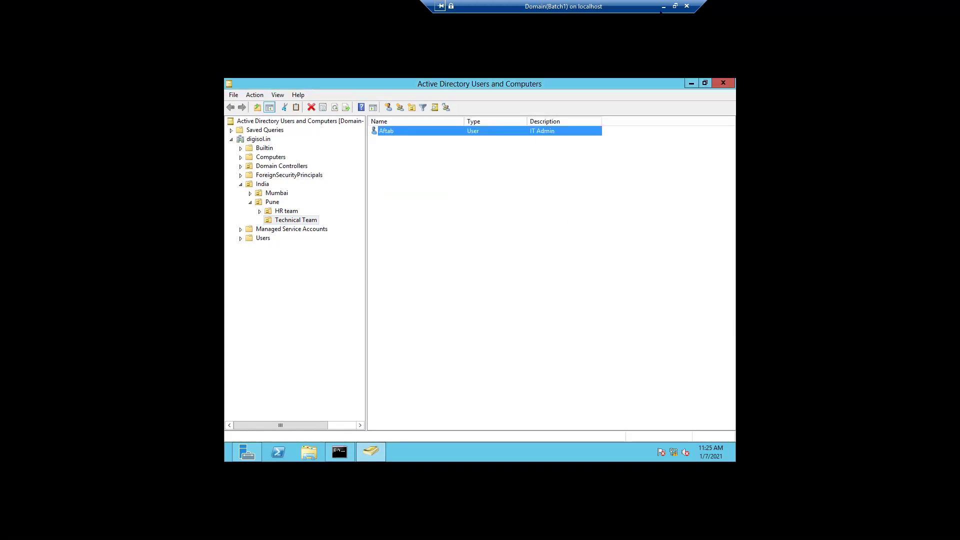
pyautogui.click(663, 7)
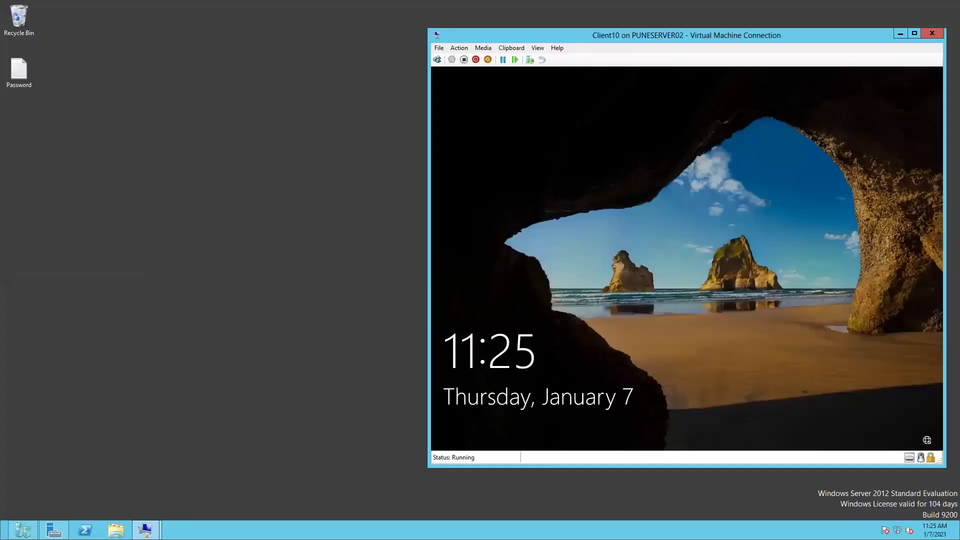
pyautogui.click(460, 48)
# Retry Client10's Other user sign-in with the '.s' user name and dismiss the rejection
pyautogui.click(469, 61)
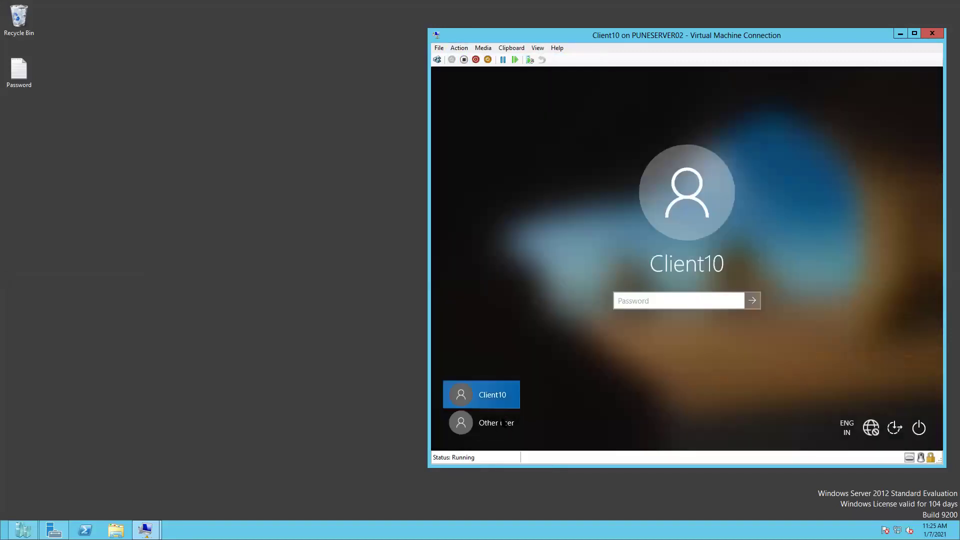
pyautogui.click(486, 423)
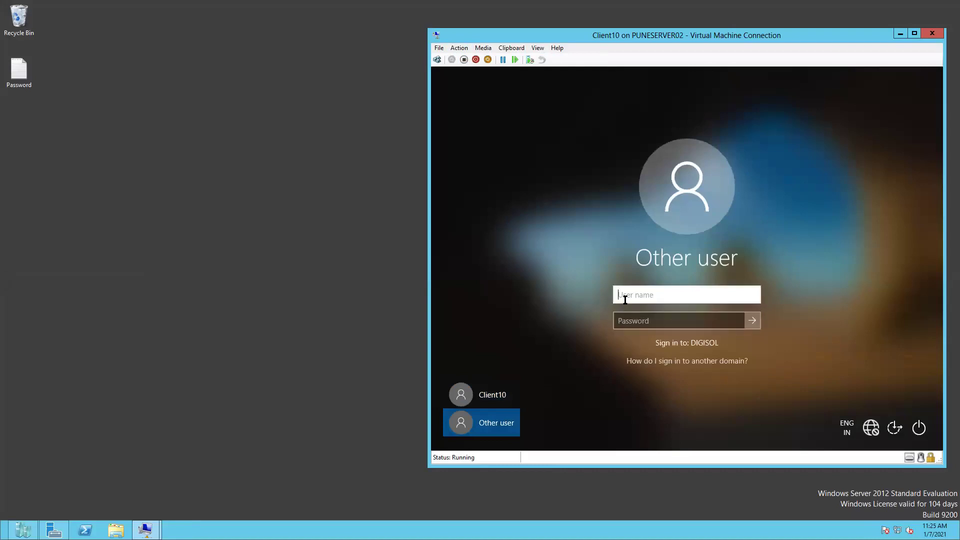
pyautogui.write('aftab.s')
pyautogui.click(629, 321)
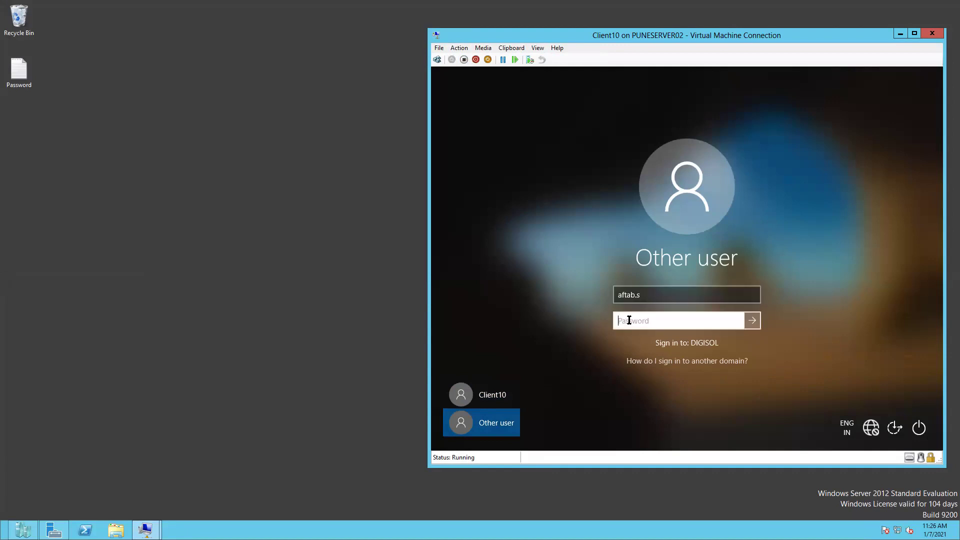
pyautogui.write('••')
pyautogui.press('BackSpace')
pyautogui.press('BackSpace')
pyautogui.write('•••••••••••')
pyautogui.press('Return')
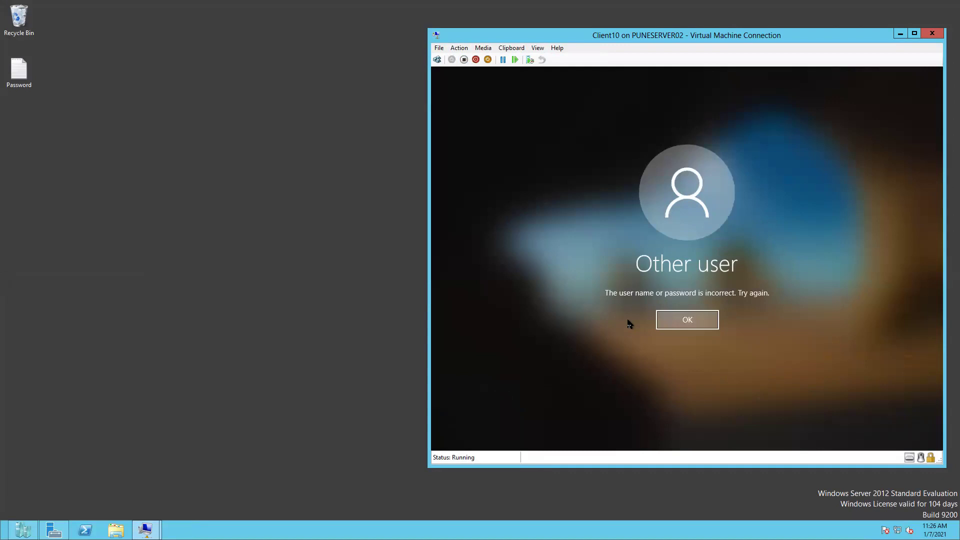
pyautogui.click(664, 323)
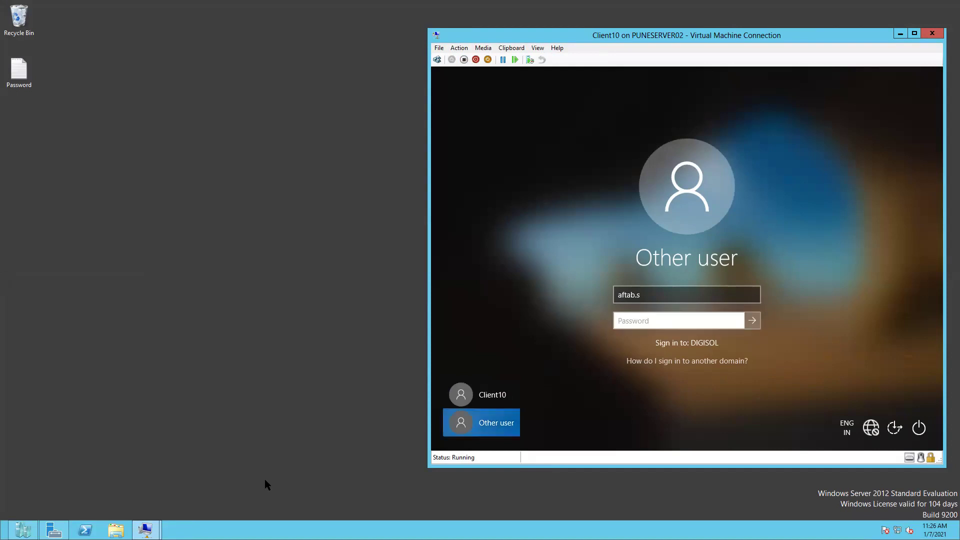
# Delete the '.s' suffix from IT Admin's user logon name on the Account tab and apply
pyautogui.moveTo(146, 531)
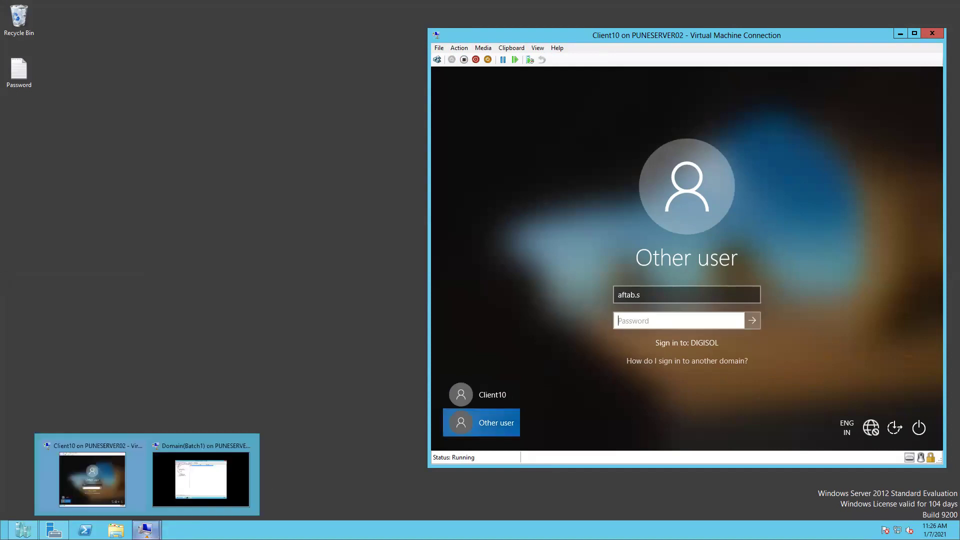
pyautogui.click(202, 493)
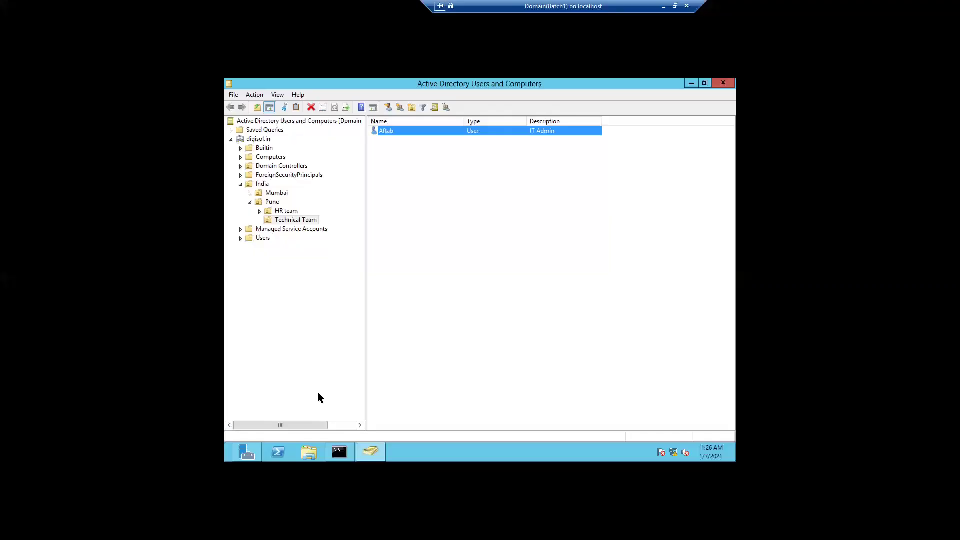
pyautogui.doubleClick(388, 131)
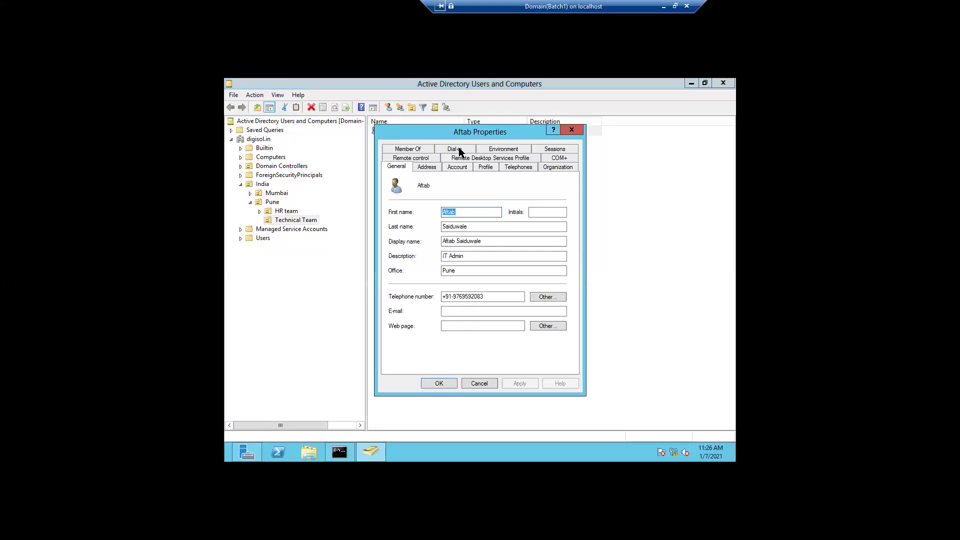
pyautogui.click(456, 168)
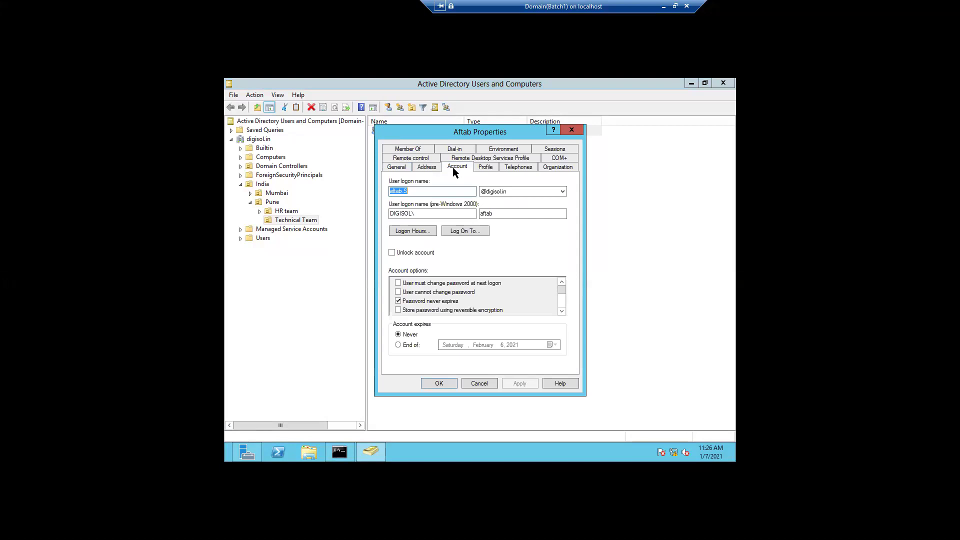
pyautogui.click(449, 191)
pyautogui.press('BackSpace')
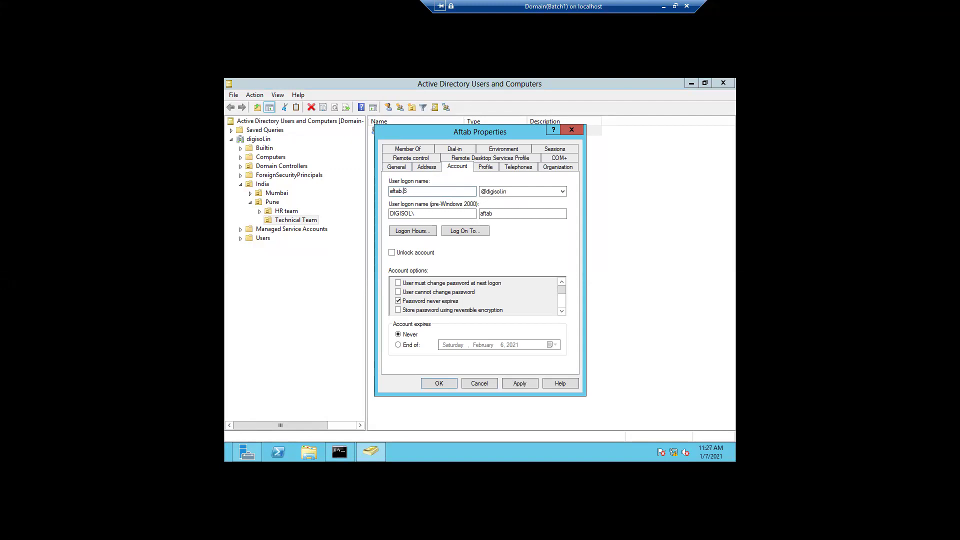
pyautogui.press('BackSpace')
pyautogui.press('BackSpace')
pyautogui.click(516, 385)
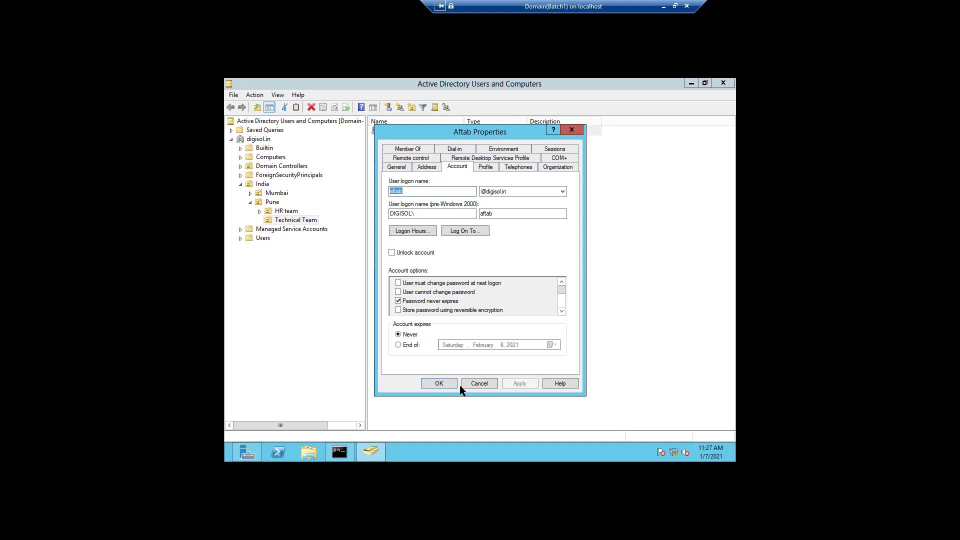
pyautogui.click(439, 384)
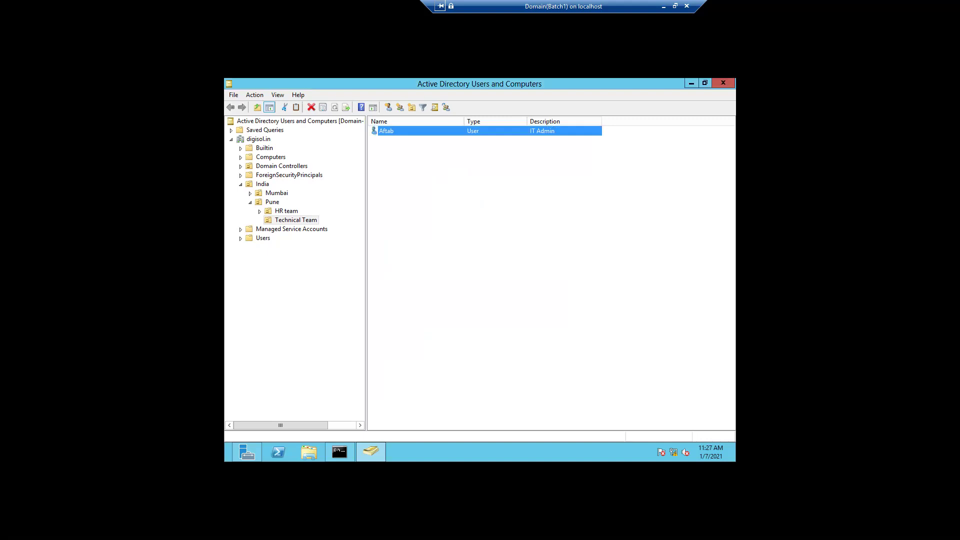
# Send Ctrl+Alt+Delete to Client10 and sign in as the domain user with the shortened name
pyautogui.click(664, 6)
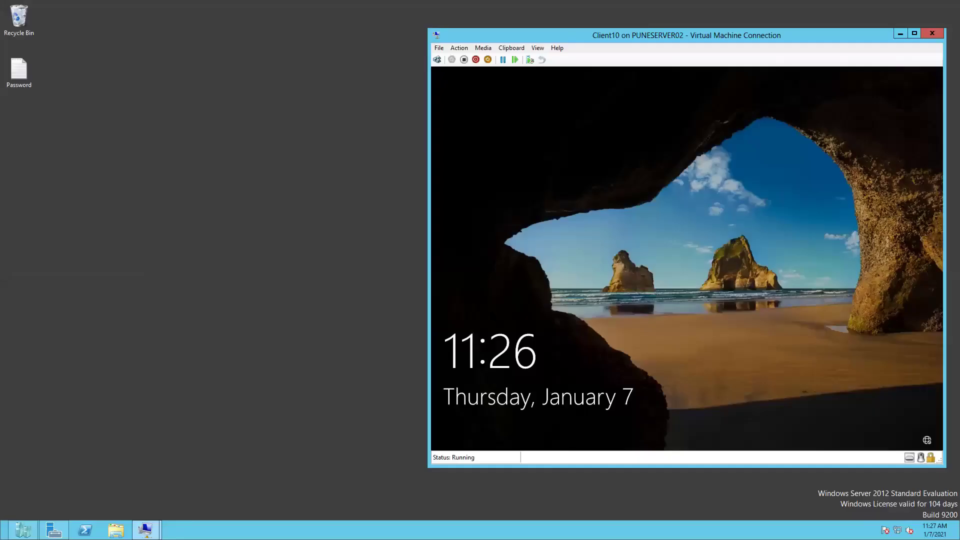
pyautogui.click(460, 48)
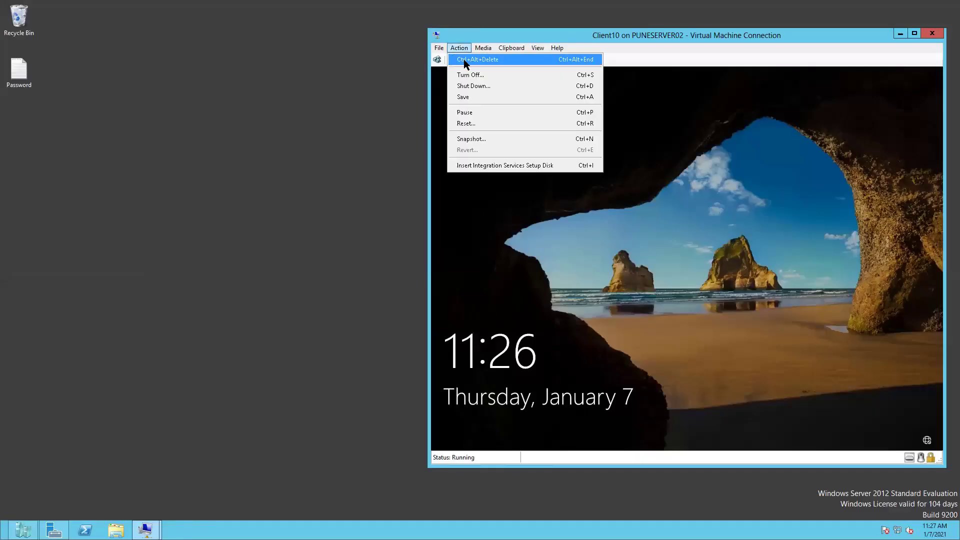
pyautogui.click(464, 59)
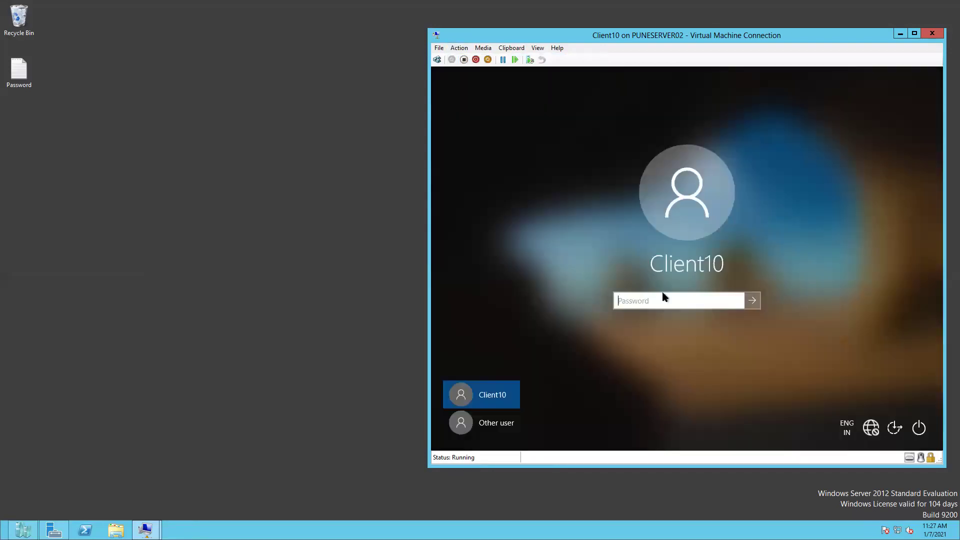
pyautogui.click(493, 423)
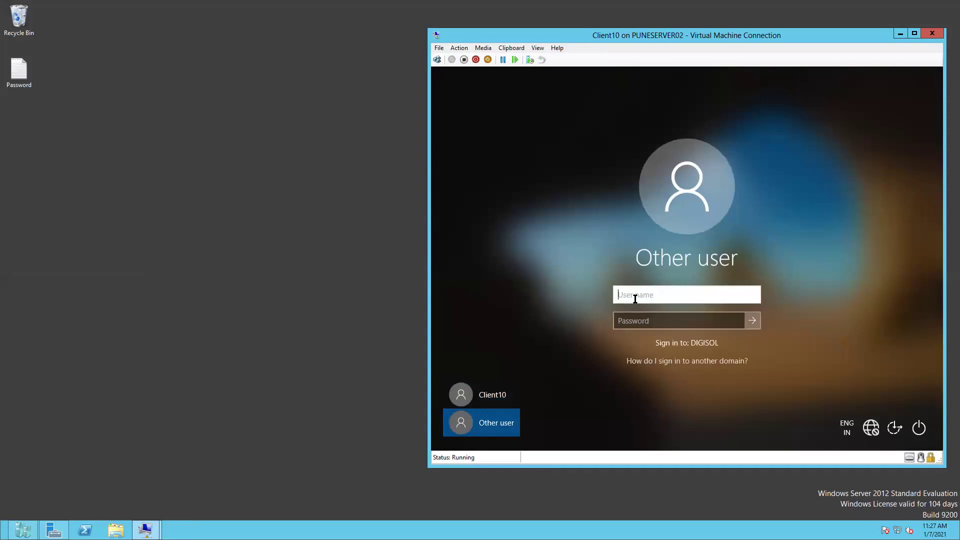
pyautogui.write('aftab')
pyautogui.press('Tab')
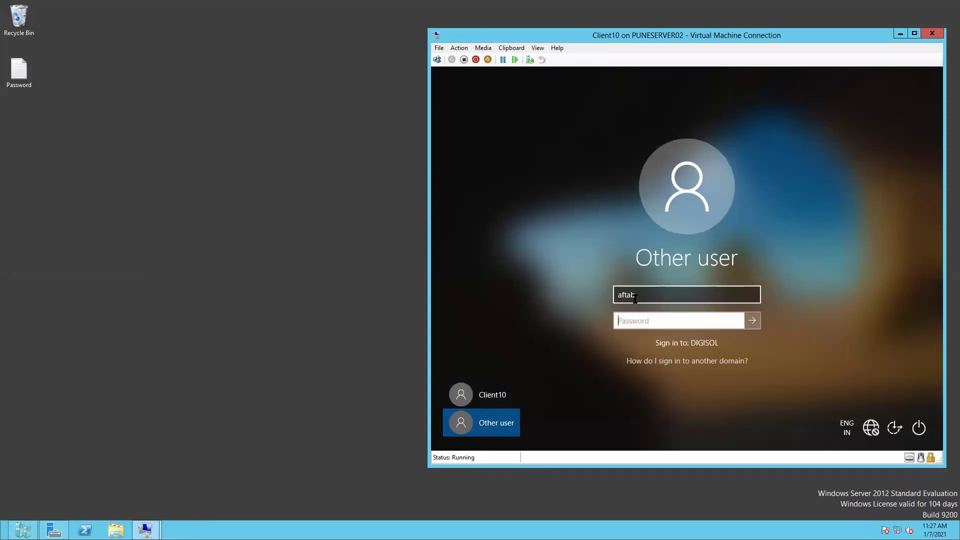
pyautogui.write('••••••••••••')
pyautogui.click(756, 323)
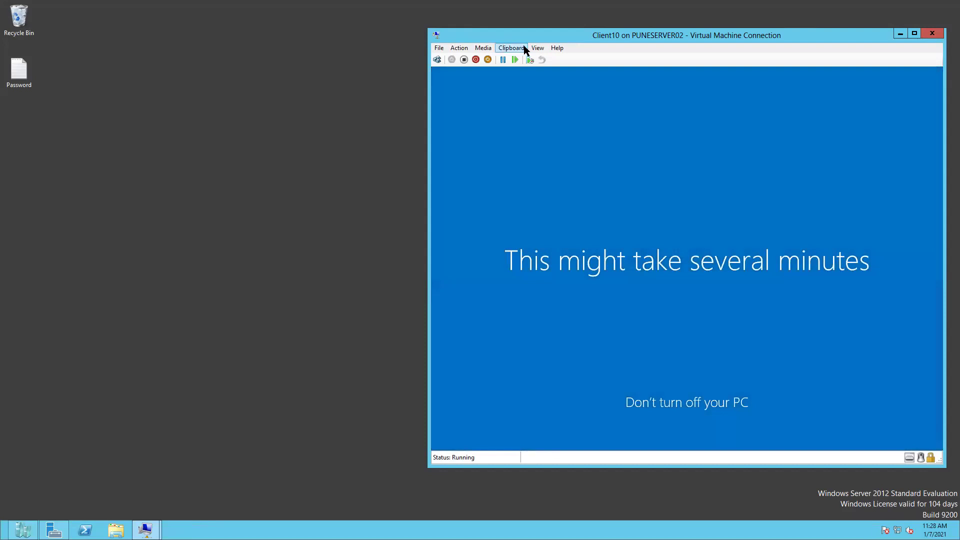
pyautogui.click(537, 48)
# Put the Client10 VM window in Full Screen Mode while its desktop finishes loading
pyautogui.click(549, 60)
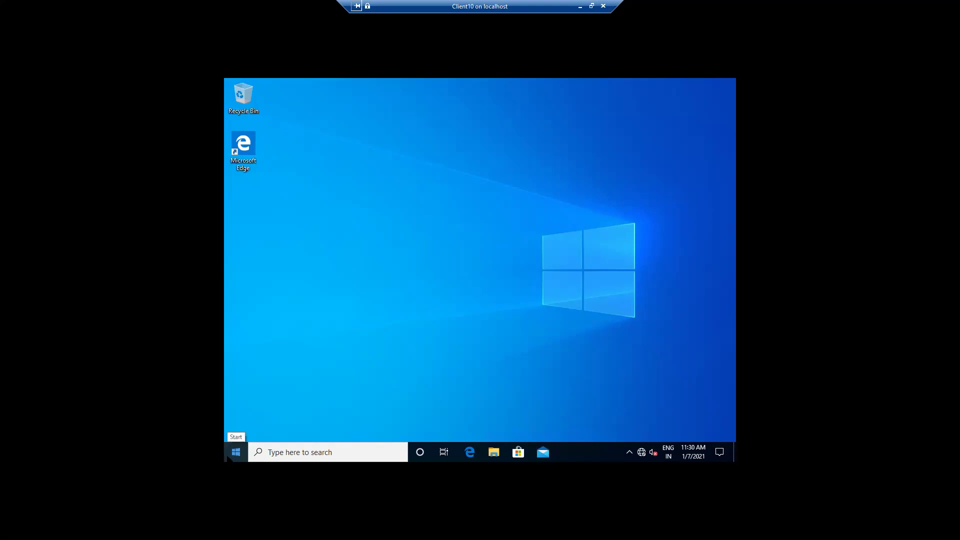
# Launch cmd from Client10's Run dialog and run nslookup
pyautogui.rightClick(228, 458)
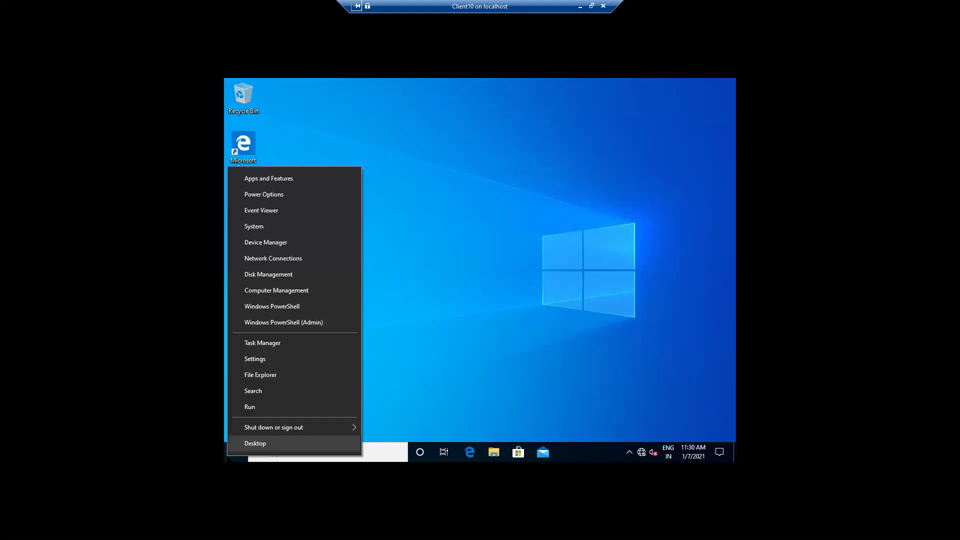
pyautogui.click(261, 409)
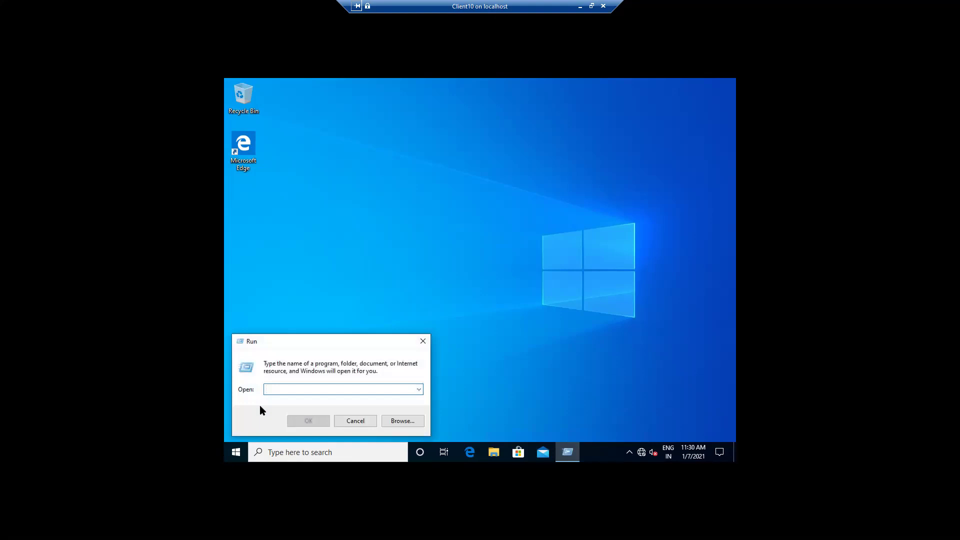
pyautogui.write('cmd')
pyautogui.press('Return')
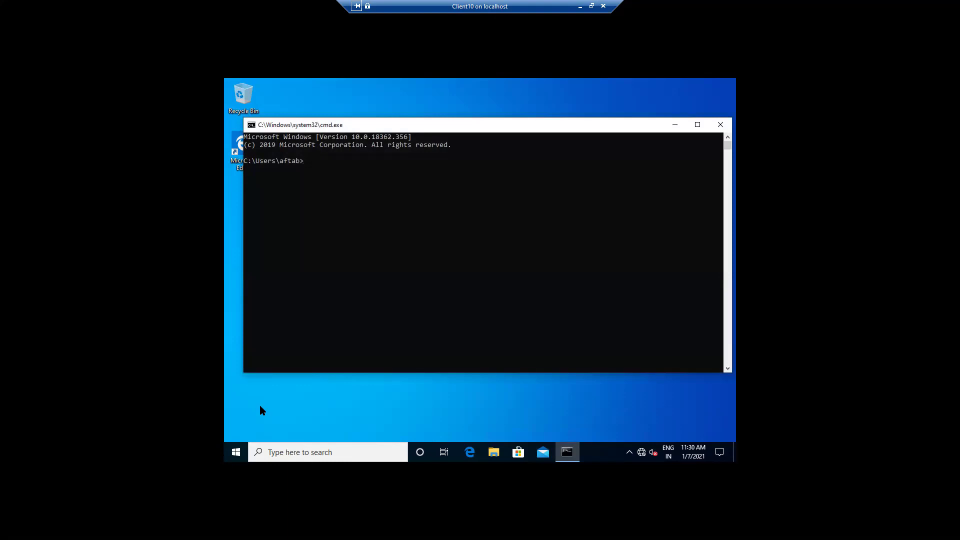
pyautogui.write('nslookup')
pyautogui.press('Return')
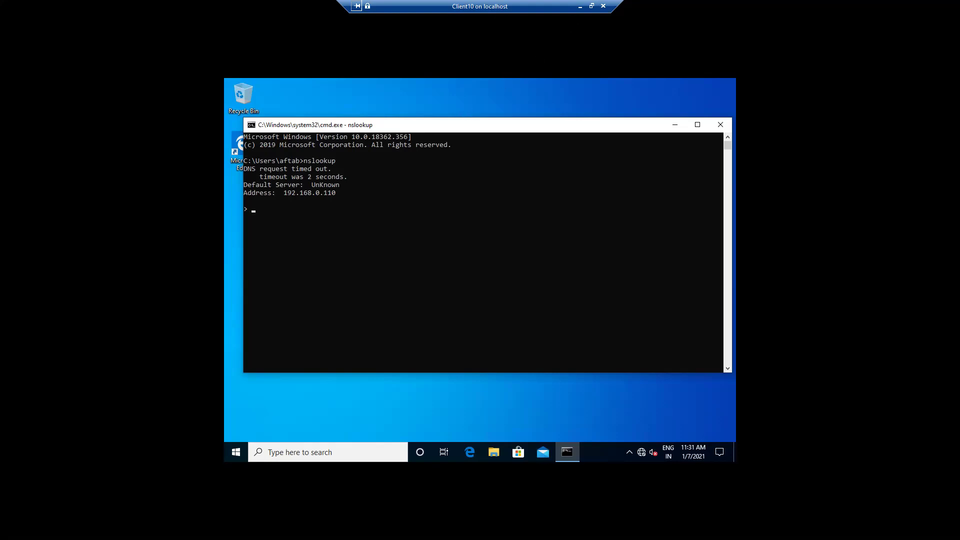
# Return to the domain controller session and minimize Active Directory Users and Computers and Server Manager
pyautogui.click(581, 7)
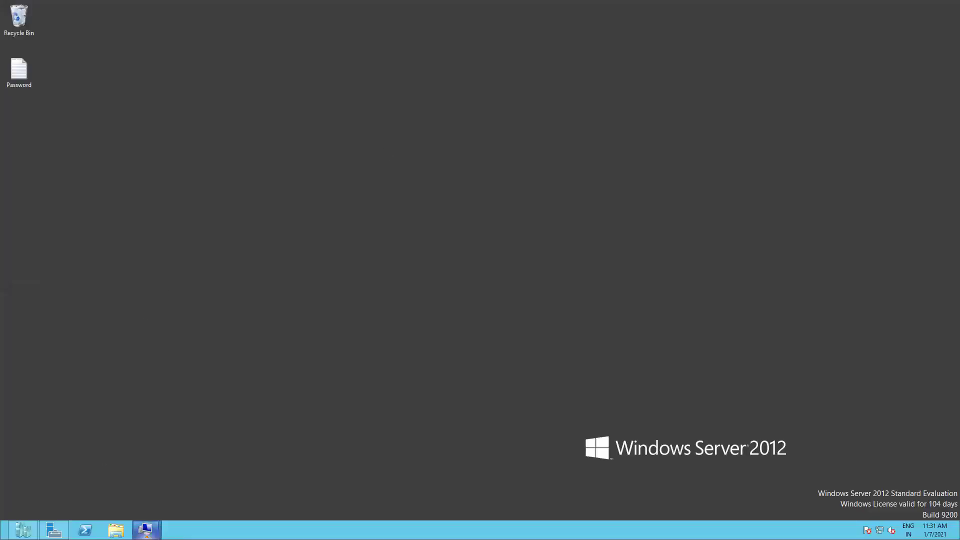
pyautogui.moveTo(146, 530)
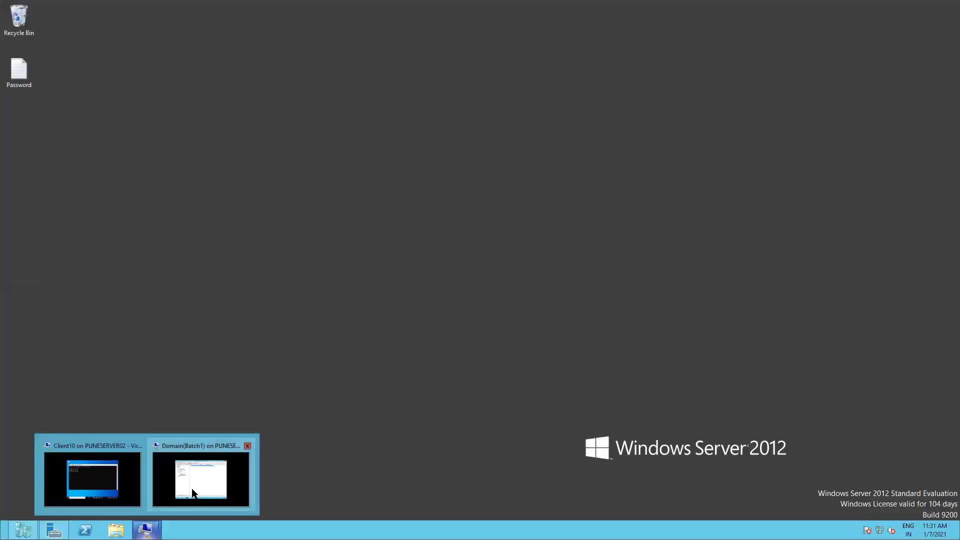
pyautogui.click(191, 488)
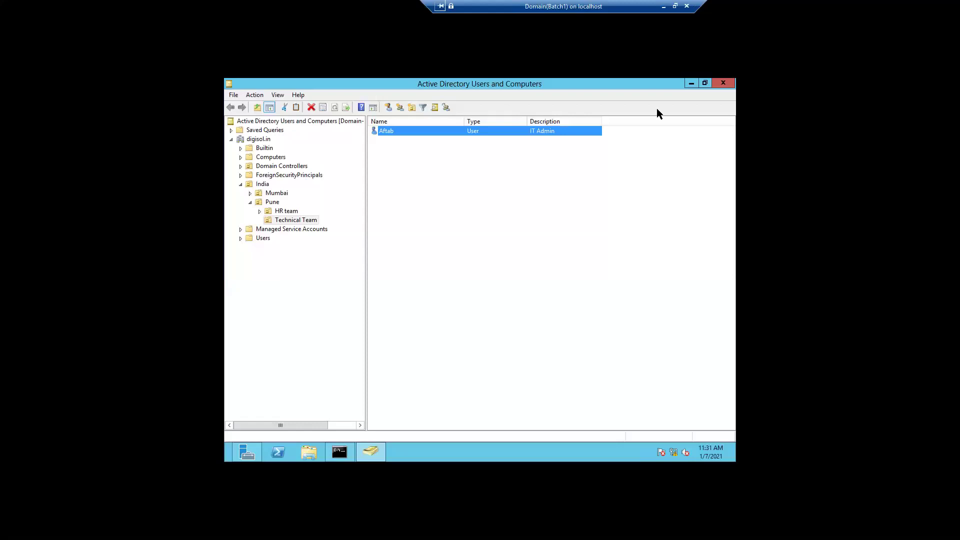
pyautogui.click(692, 84)
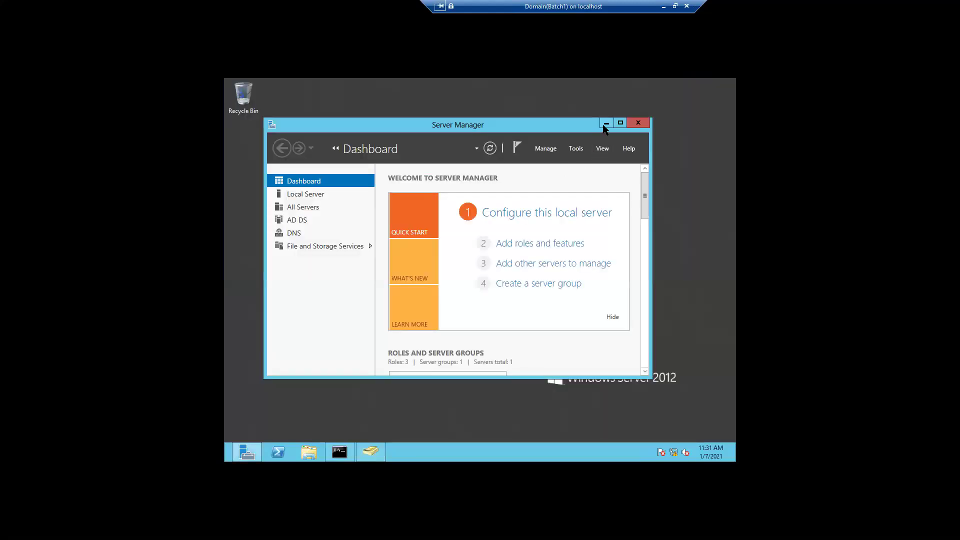
pyautogui.click(607, 123)
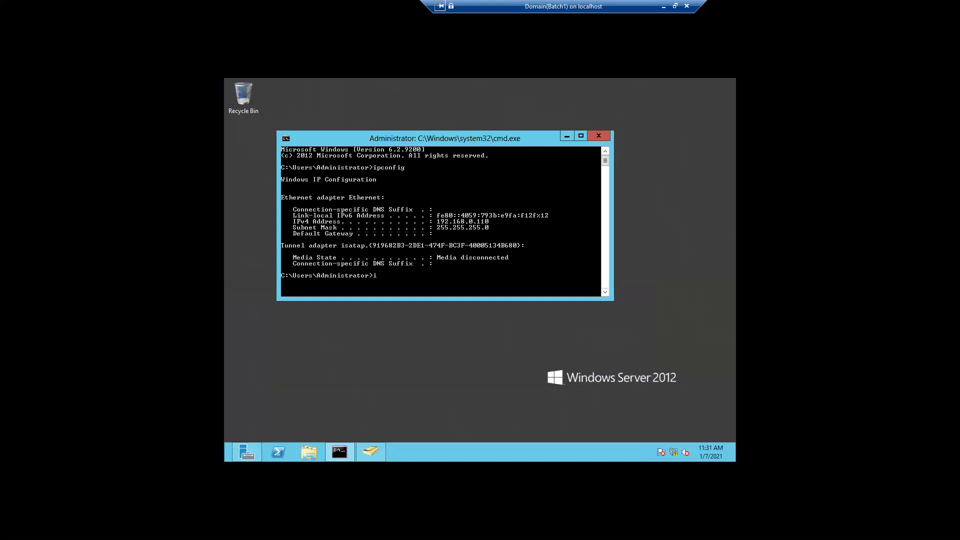
# Run ipconfig /all in the domain controller's Command Prompt and show the network tray icon's options
pyautogui.press('BackSpace')
pyautogui.write('fig /all')
pyautogui.press('Return')
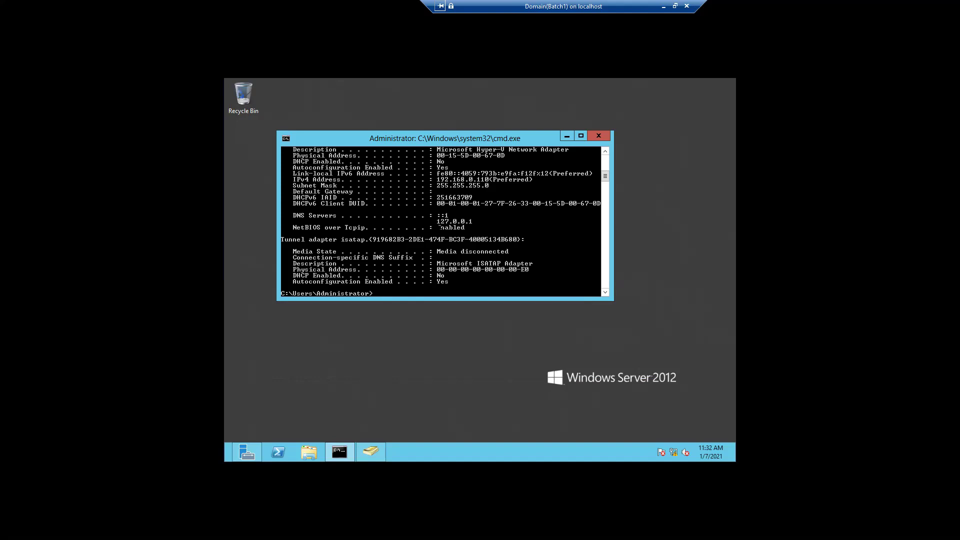
pyautogui.rightClick(673, 454)
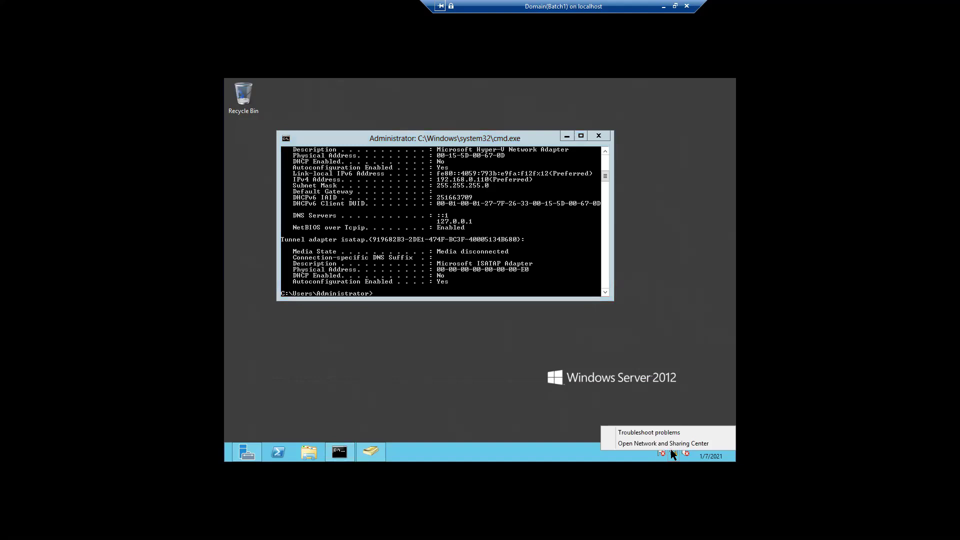
# Open the Ethernet adapter's Properties via Network and Sharing Center and select Internet Protocol Version 4
pyautogui.click(647, 443)
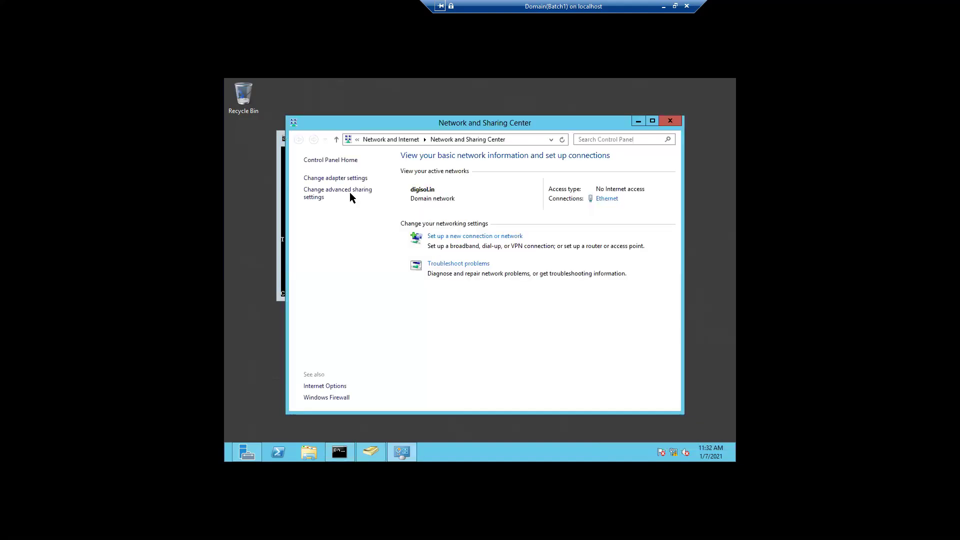
pyautogui.click(341, 179)
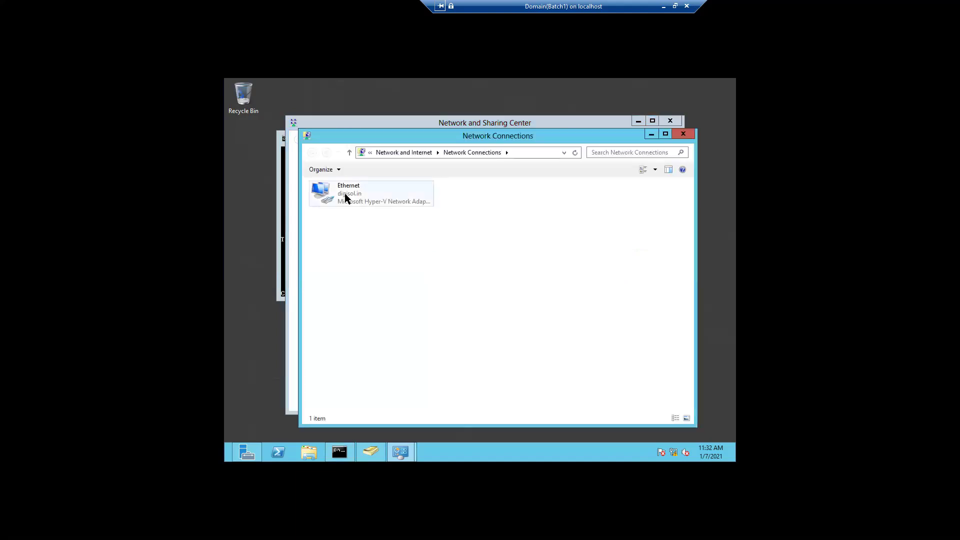
pyautogui.click(345, 198)
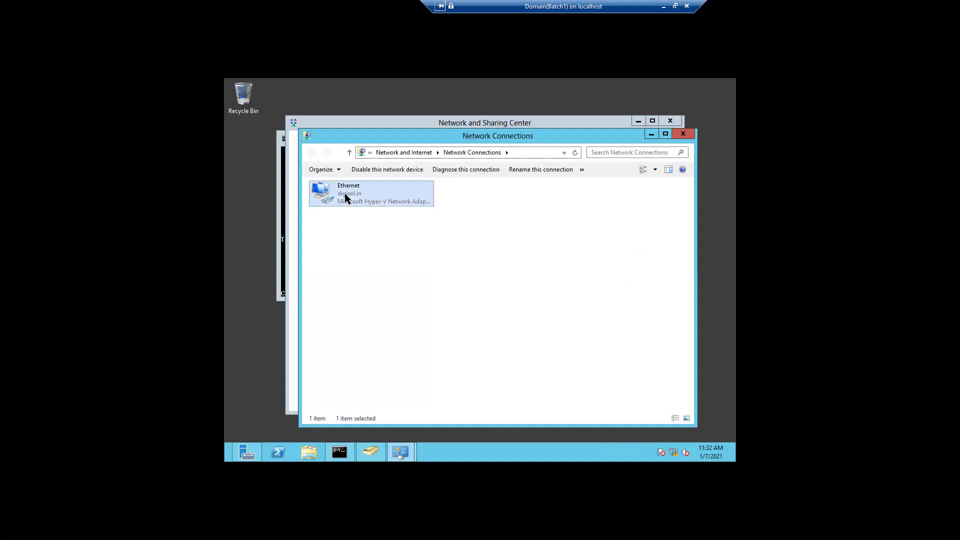
pyautogui.rightClick(346, 194)
pyautogui.click(370, 285)
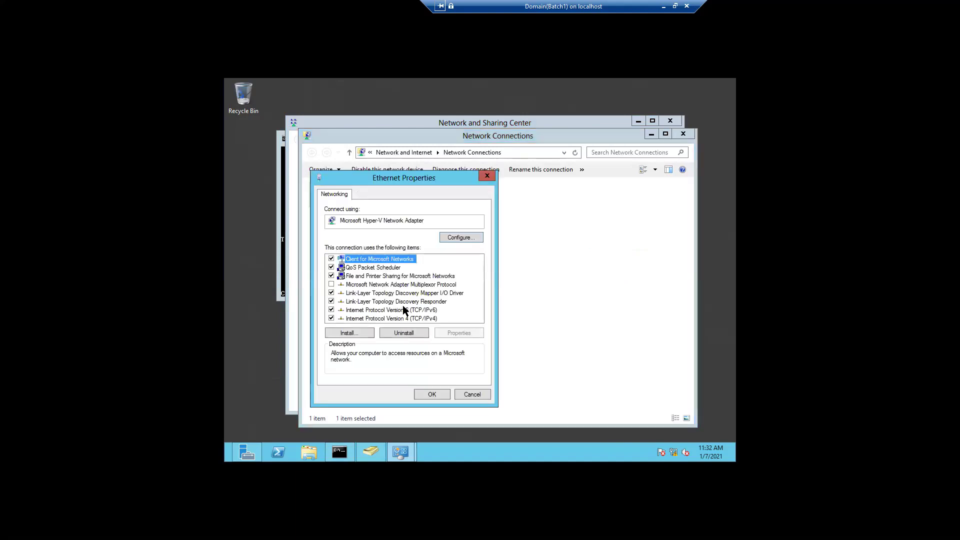
pyautogui.click(403, 319)
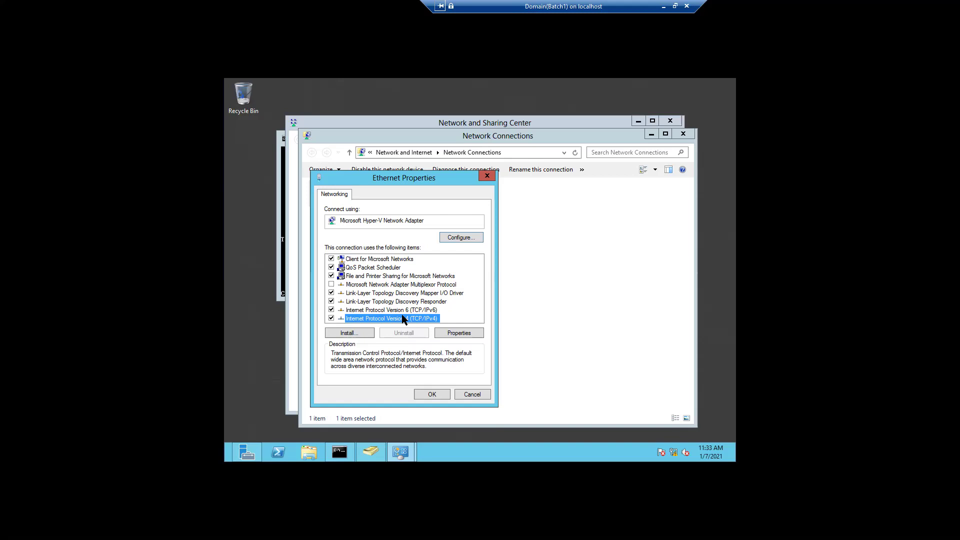
# Change the adapter's IPv4 preferred DNS server from 127.0.0.1 to 192.168.0.110 and close the connection windows
pyautogui.click(450, 334)
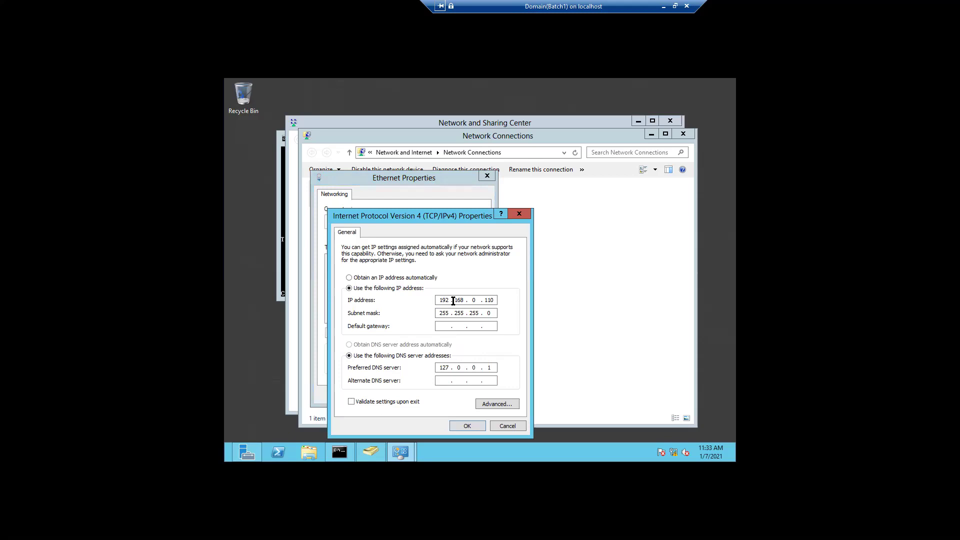
pyautogui.moveTo(496, 301); pyautogui.dragTo(422, 296)
pyautogui.click(490, 367)
pyautogui.write('1')
pyautogui.press('BackSpace')
pyautogui.press('BackSpace')
pyautogui.press('BackSpace')
pyautogui.press('BackSpace')
pyautogui.press('BackSpace')
pyautogui.write('192 . 168 . 0 . 110')
pyautogui.click(467, 427)
pyautogui.click(432, 394)
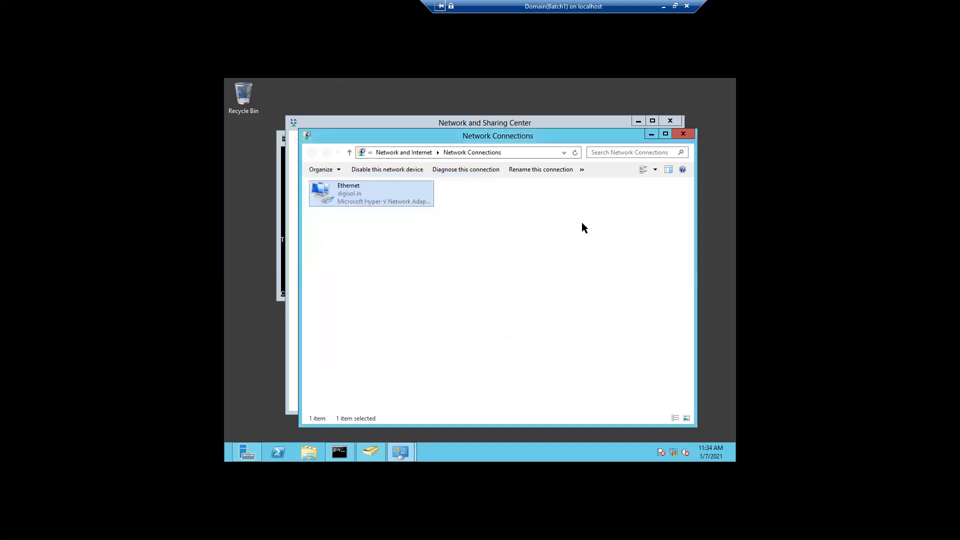
pyautogui.click(685, 138)
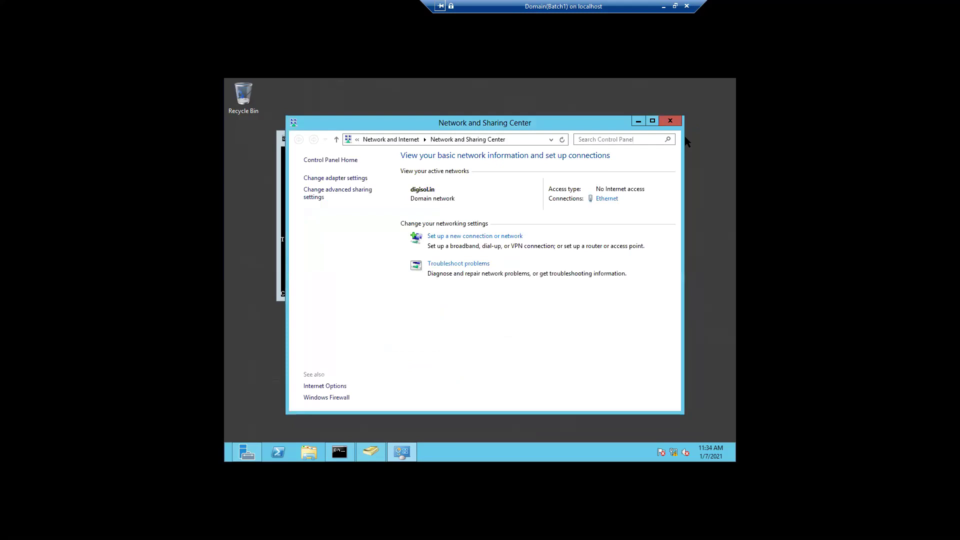
# Rerun ipconfig /all to confirm DNS servers now list ::1 and 192.168.0.110
pyautogui.click(670, 122)
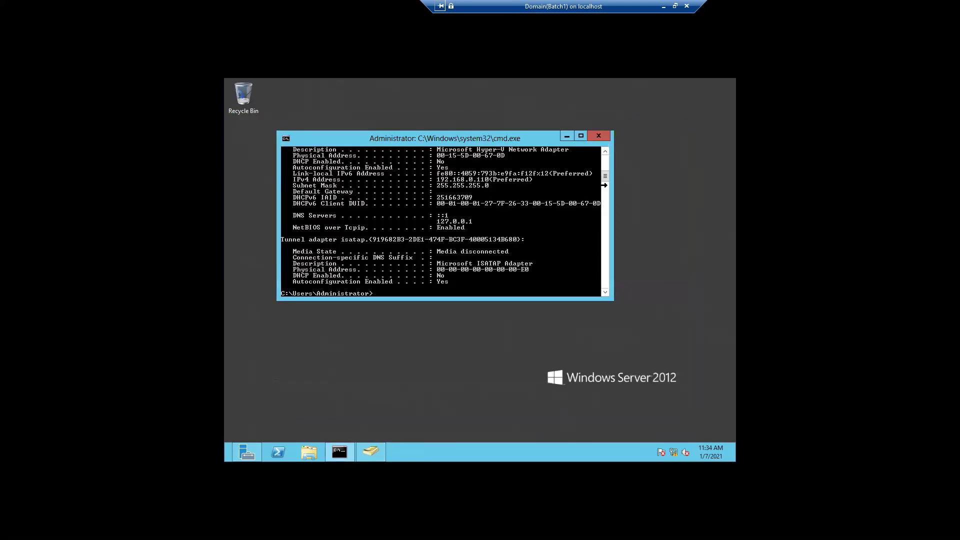
pyautogui.press('Up')
pyautogui.press('Return')
pyautogui.rightClick(676, 451)
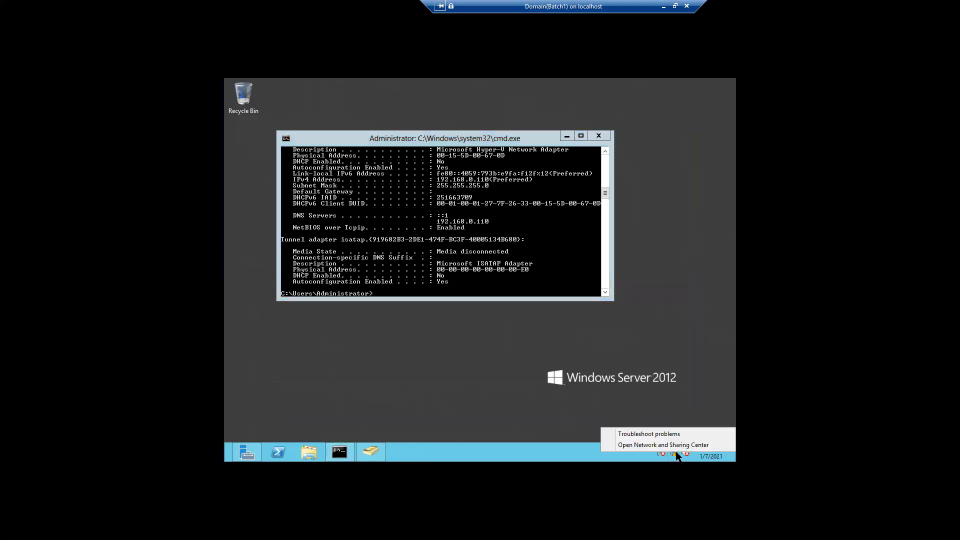
# Open the Ethernet adapter's properties and review its IPv4 and advanced TCP/IP settings without changes
pyautogui.click(645, 445)
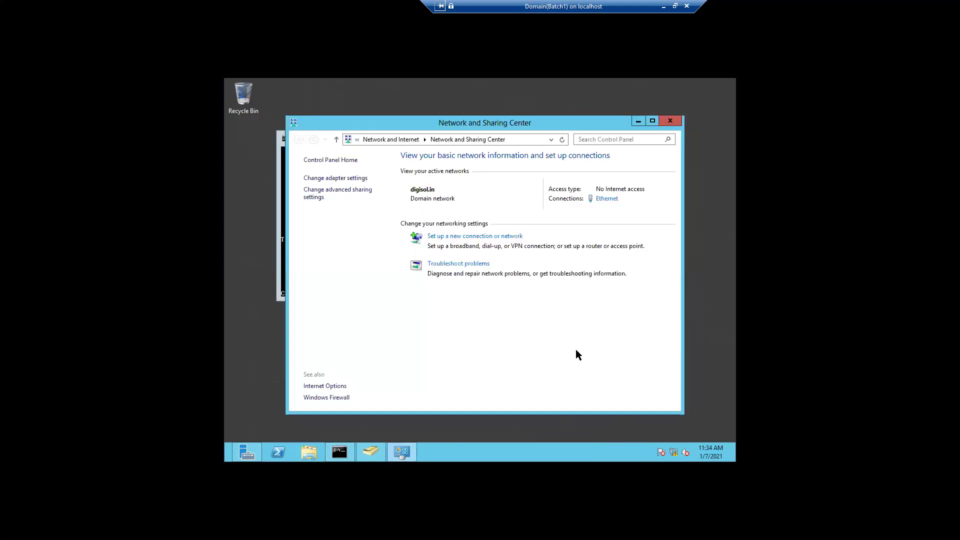
pyautogui.click(346, 180)
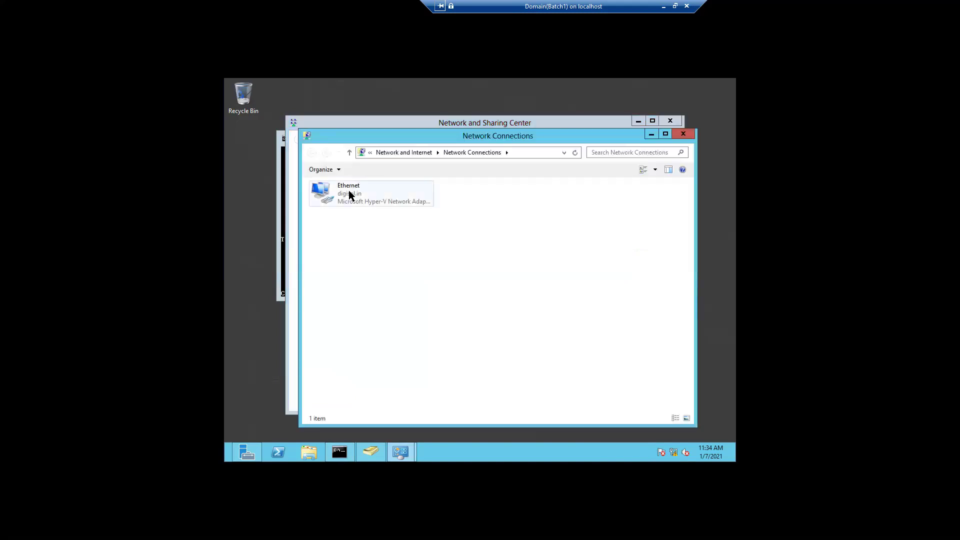
pyautogui.click(350, 195)
pyautogui.rightClick(350, 195)
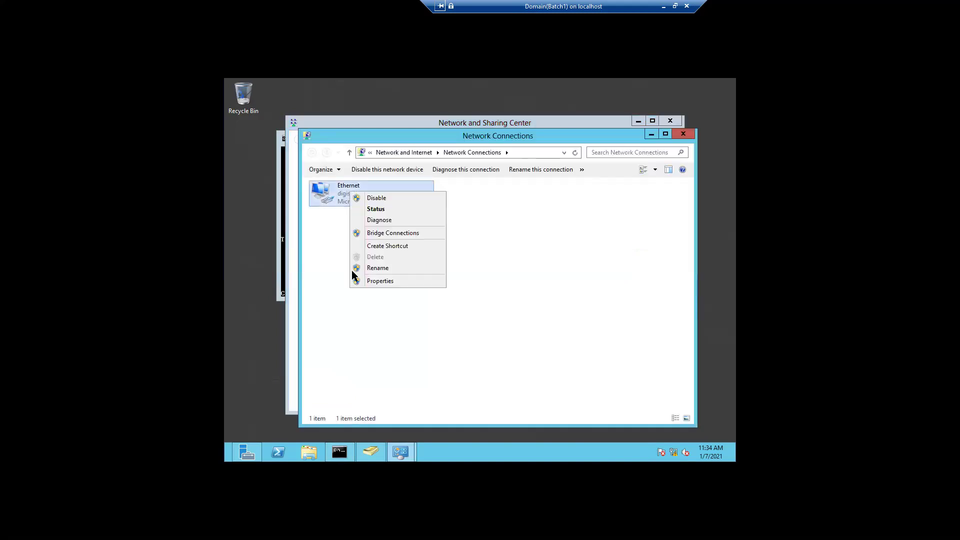
pyautogui.click(371, 281)
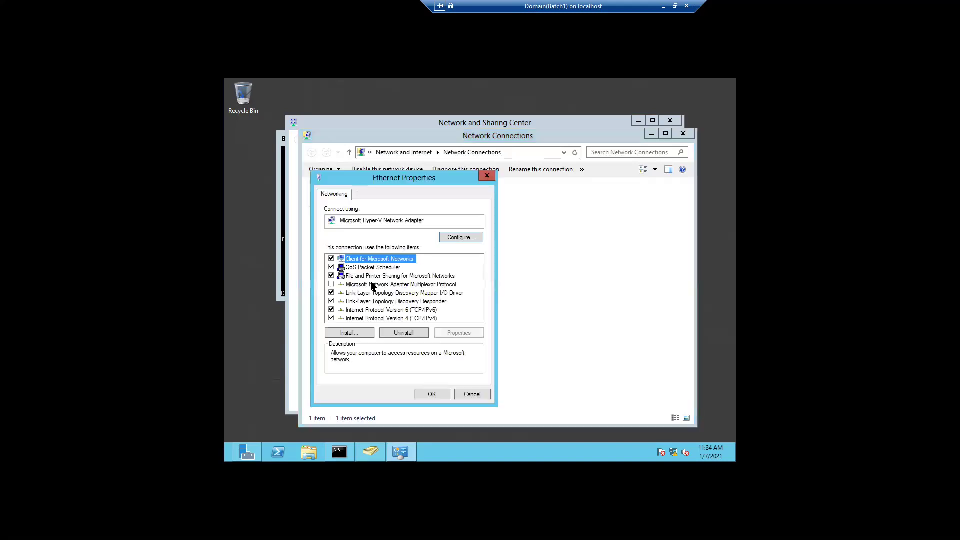
pyautogui.click(366, 310)
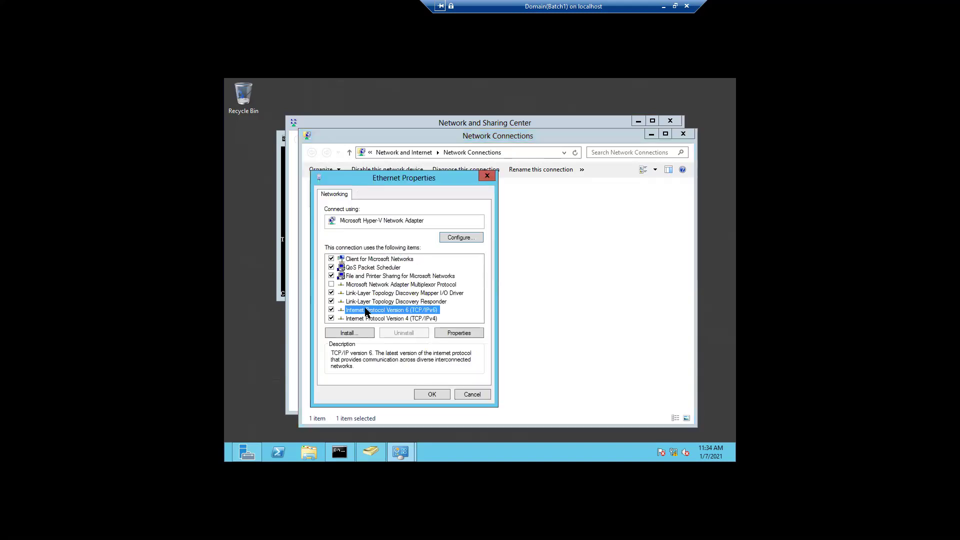
pyautogui.click(401, 319)
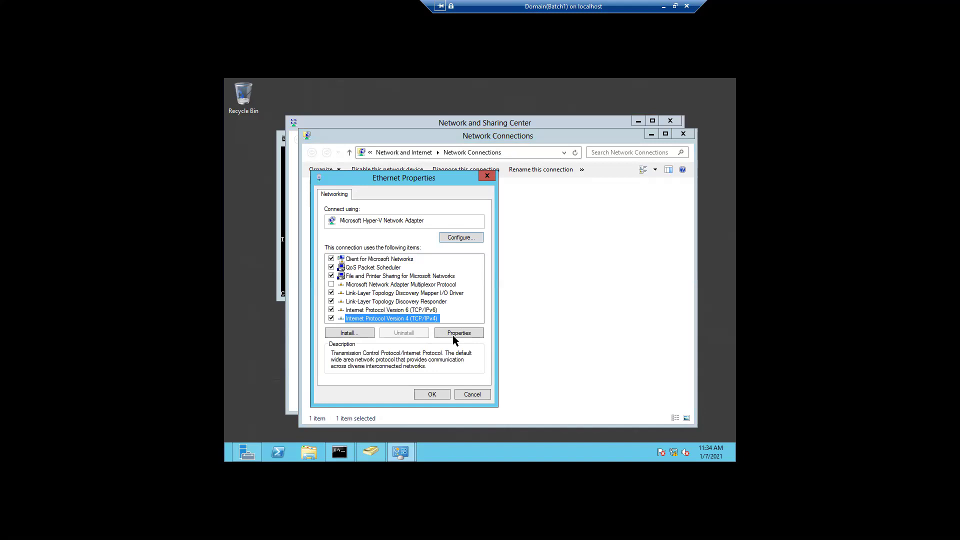
pyautogui.click(453, 333)
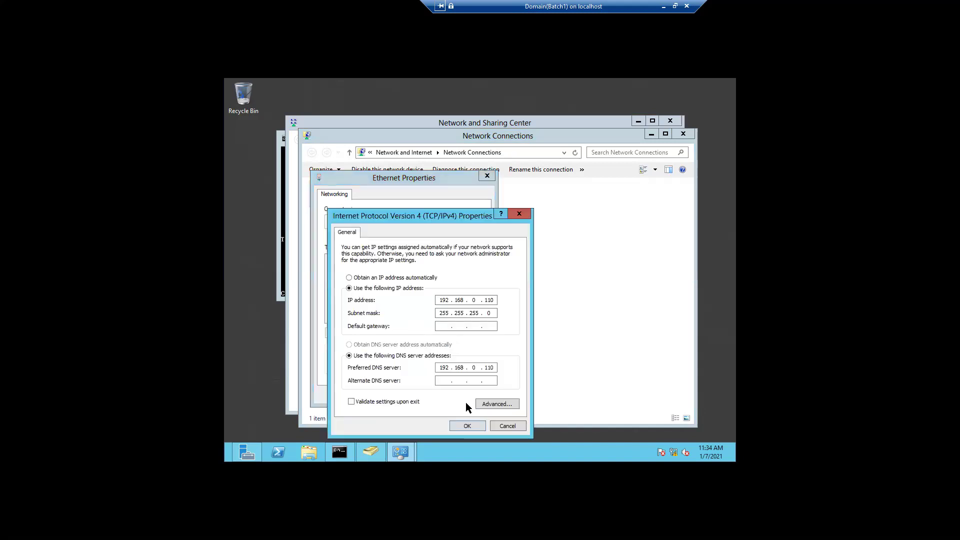
pyautogui.click(491, 408)
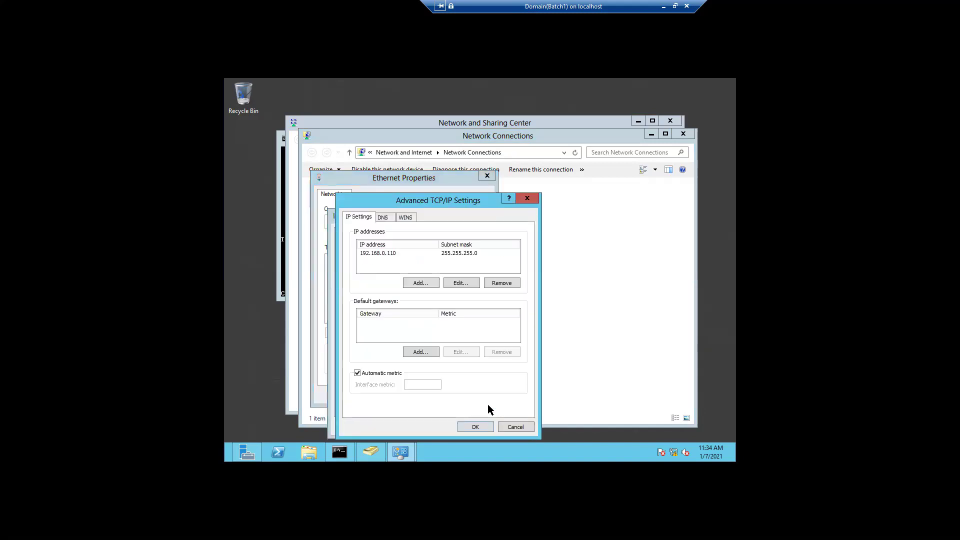
pyautogui.click(534, 200)
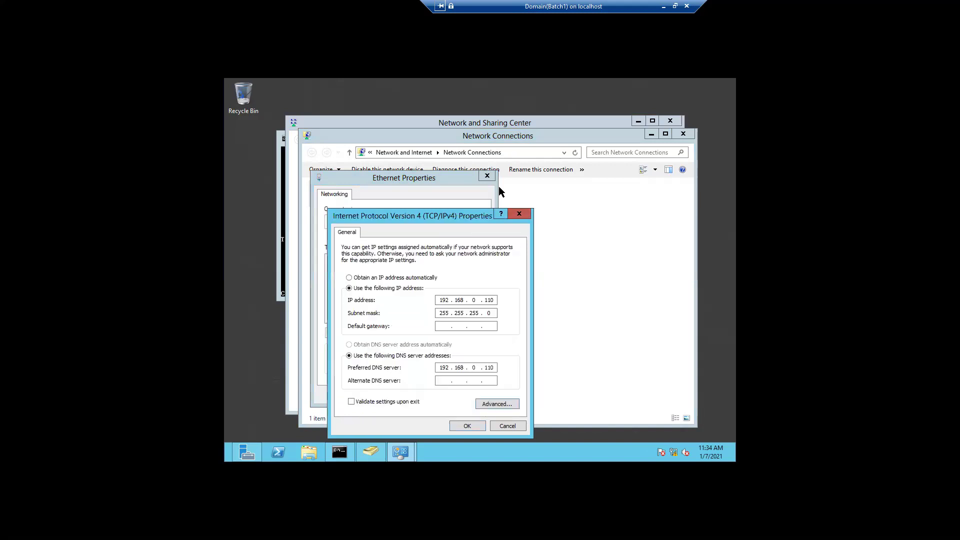
pyautogui.click(519, 215)
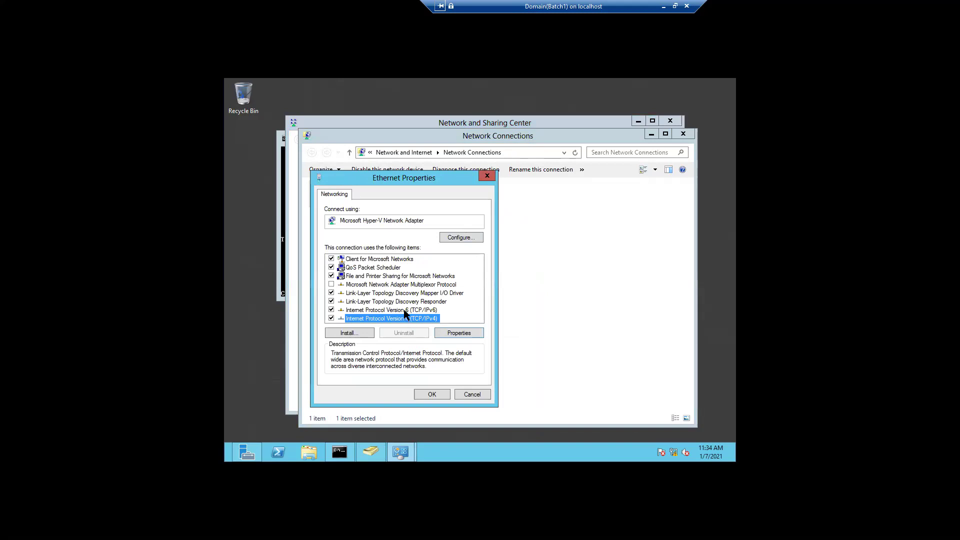
# Clear the ::1 IPv6 preferred DNS server, apply it, and close the network windows
pyautogui.click(404, 310)
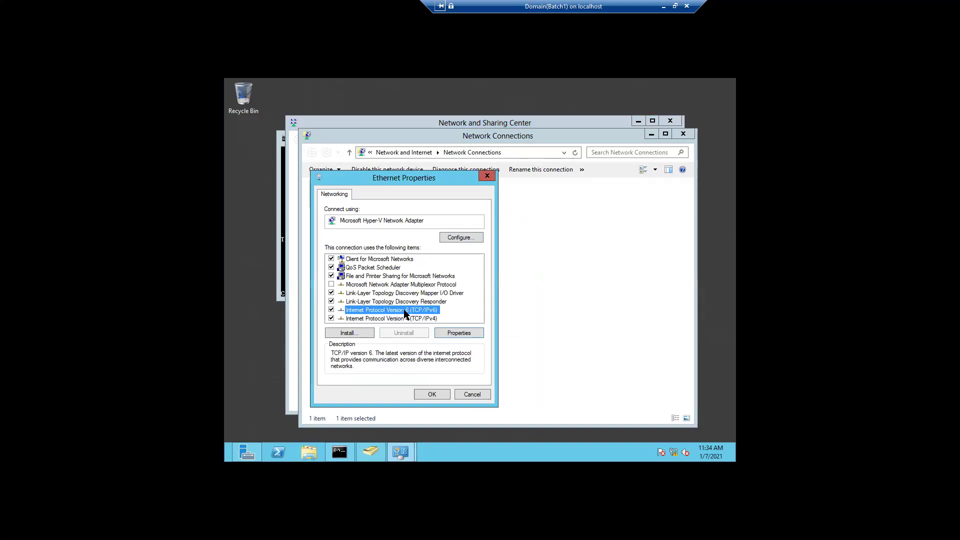
pyautogui.click(455, 332)
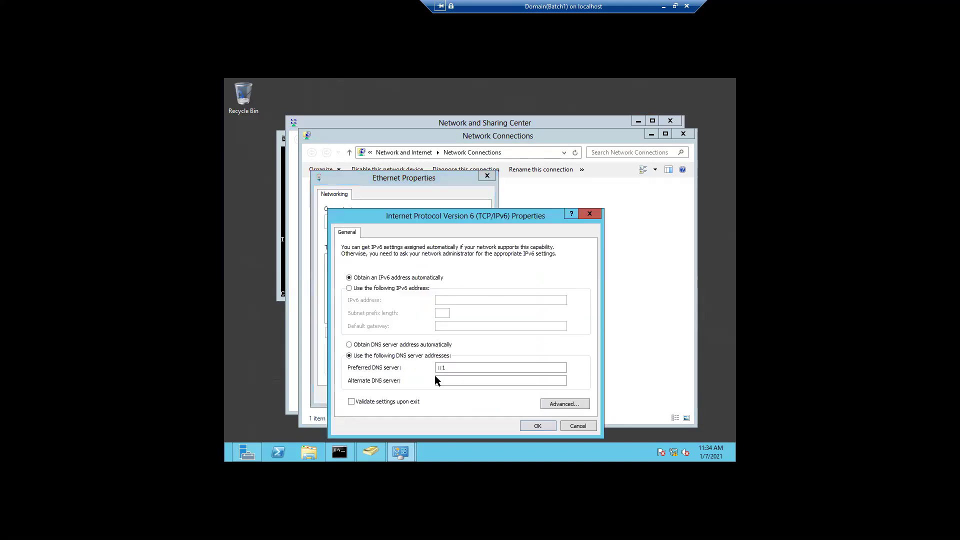
pyautogui.click(450, 371)
pyautogui.press('BackSpace')
pyautogui.press('BackSpace')
pyautogui.press('BackSpace')
pyautogui.click(528, 428)
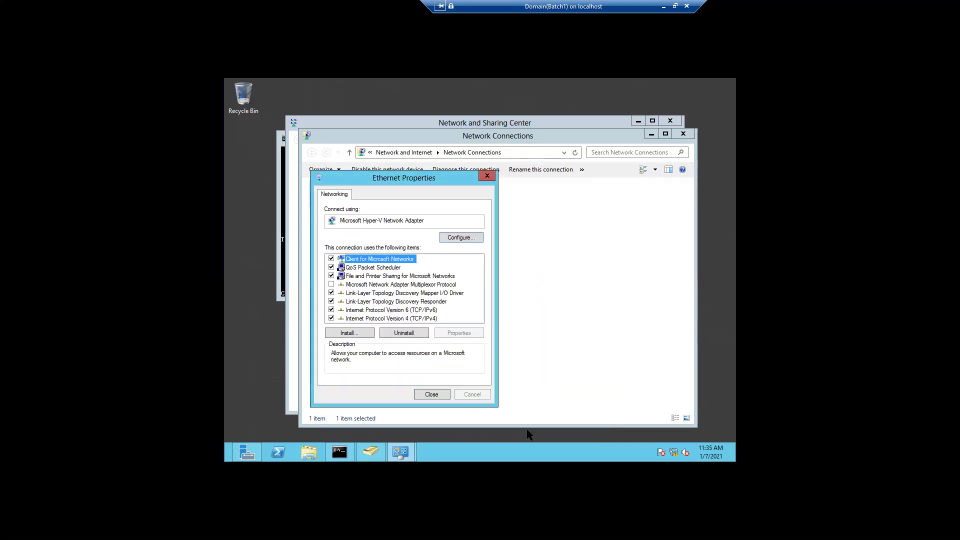
pyautogui.click(425, 393)
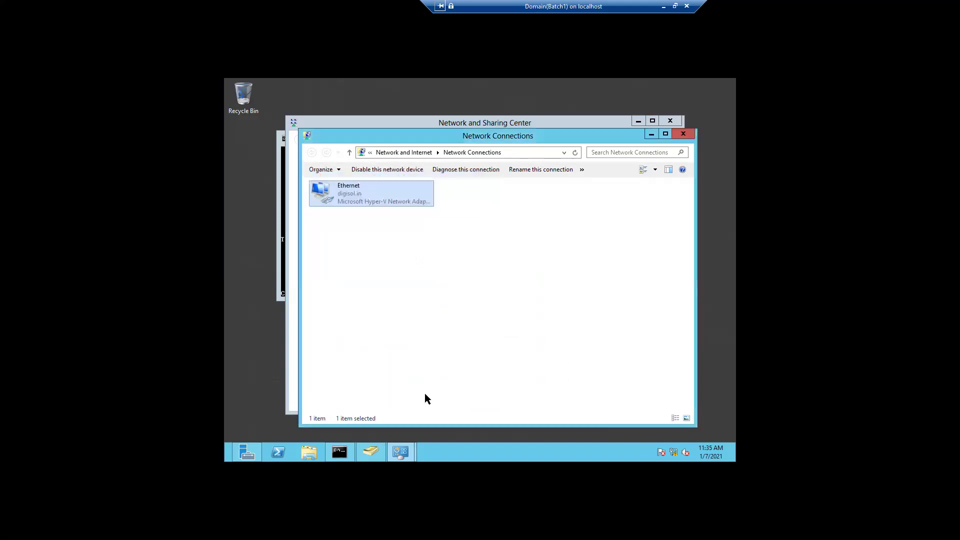
pyautogui.click(683, 134)
pyautogui.click(671, 121)
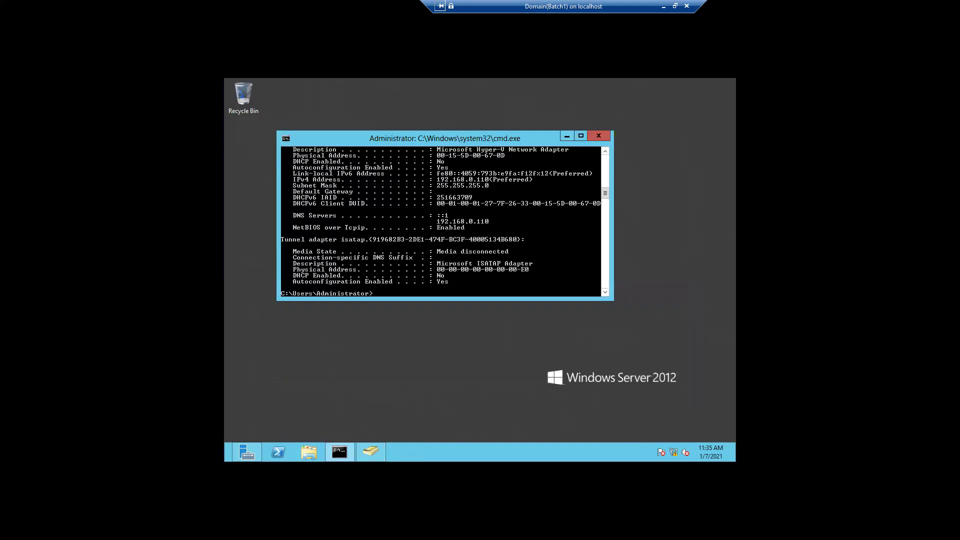
# Rerun ipconfig /all to verify 192.168.0.110 is the only DNS server
pyautogui.press('Up')
pyautogui.press('Return')
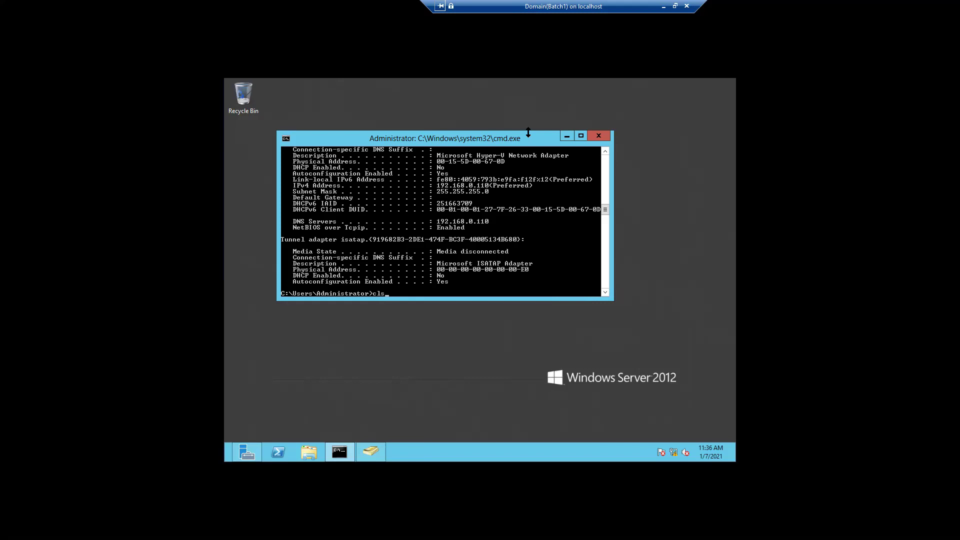
# Clear the console and run nslookup, which reports an unknown default server at 192.168.0.110, then exit it
pyautogui.press('Return')
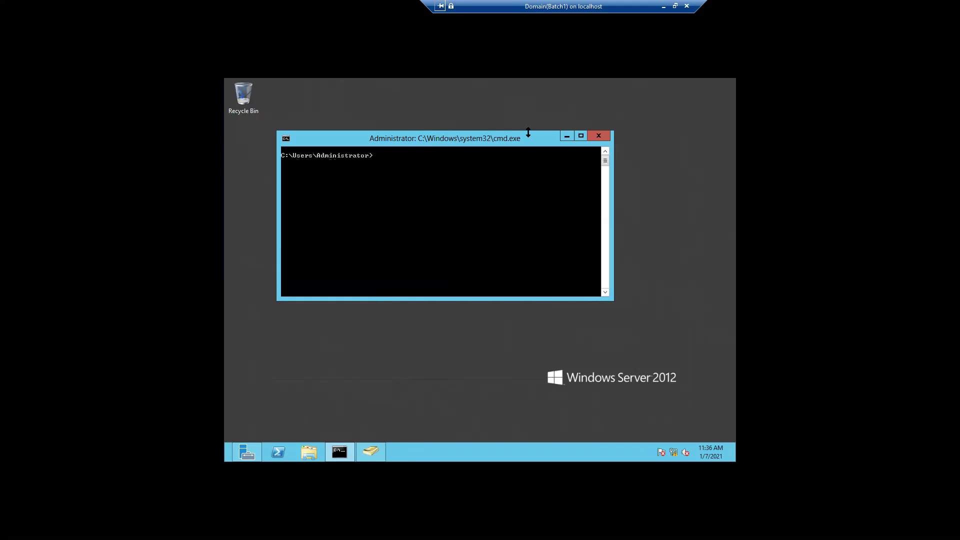
pyautogui.write('nslookup')
pyautogui.press('Return')
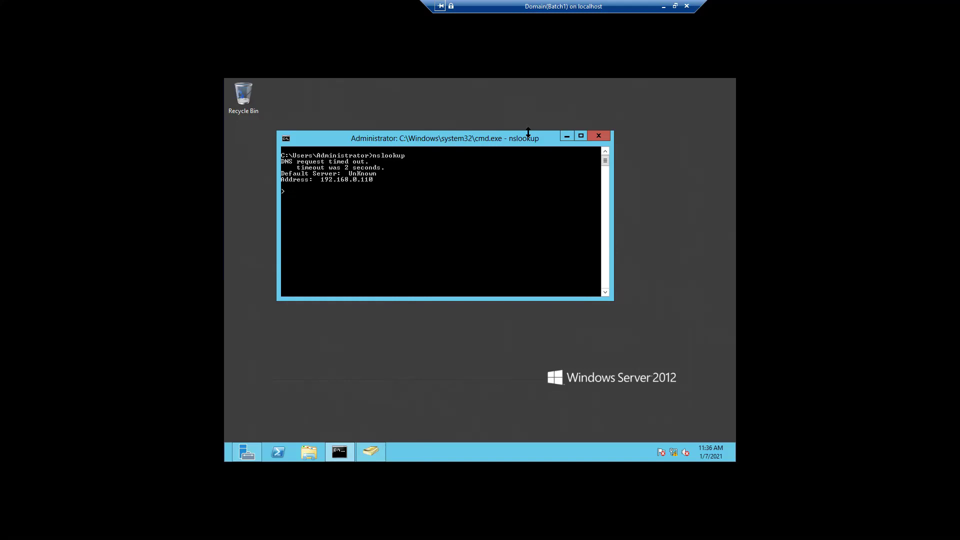
pyautogui.write('it')
pyautogui.press('Return')
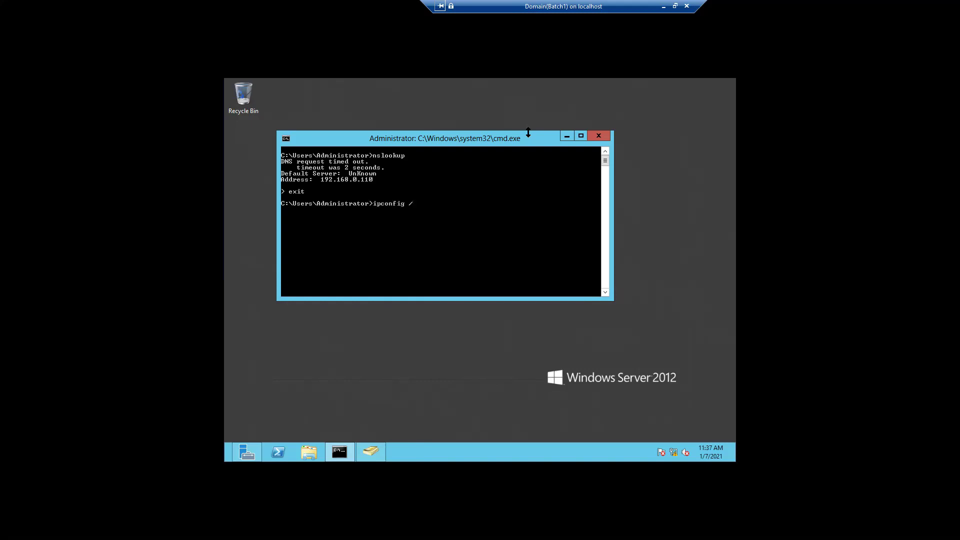
# Run ipconfig /flushdns and ipconfig /registerdns, then rerun nslookup, which still times out
pyautogui.write('ushdns')
pyautogui.press('Return')
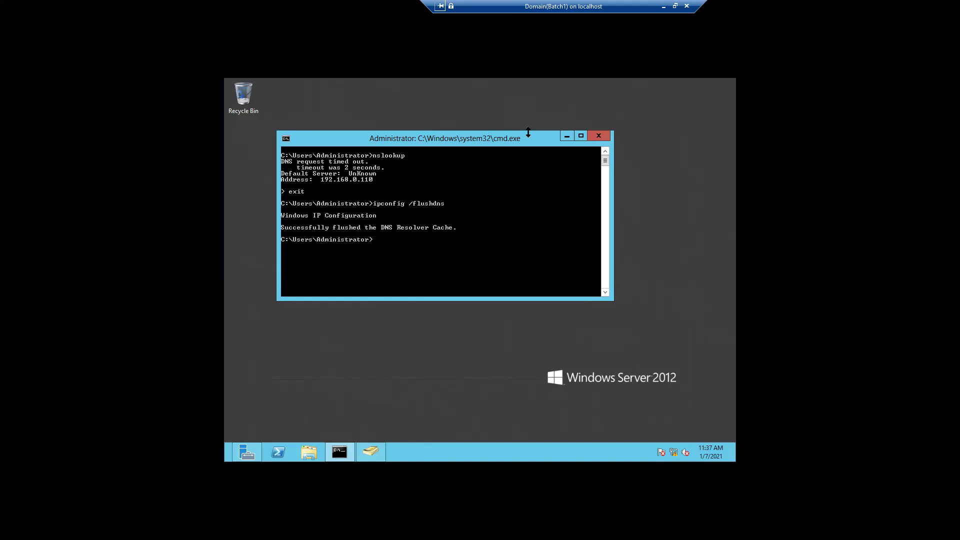
pyautogui.press('Up')
pyautogui.press('BackSpace')
pyautogui.press('BackSpace')
pyautogui.press('BackSpace')
pyautogui.press('BackSpace')
pyautogui.press('BackSpace')
pyautogui.write('registerdn')
pyautogui.press('Return')
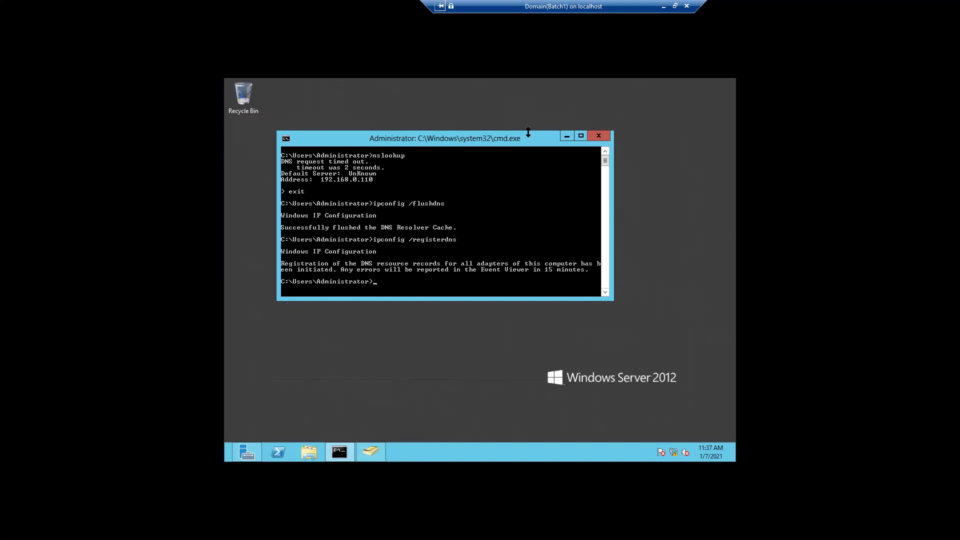
pyautogui.press('Up')
pyautogui.press('Up')
pyautogui.press('Up')
pyautogui.press('Return')
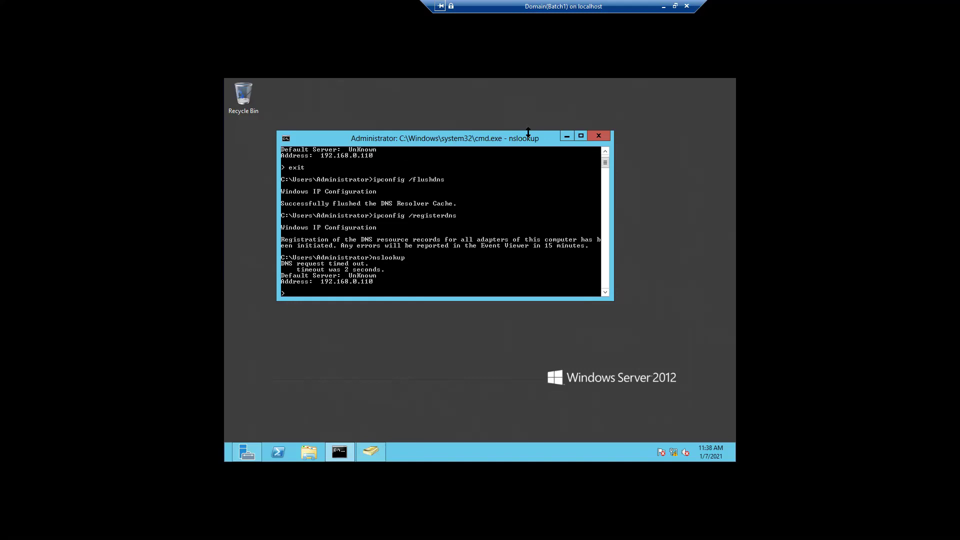
# Exit nslookup and restart it; the default server remains unknown at 192.168.0.110
pyautogui.press('Up')
pyautogui.press('Return')
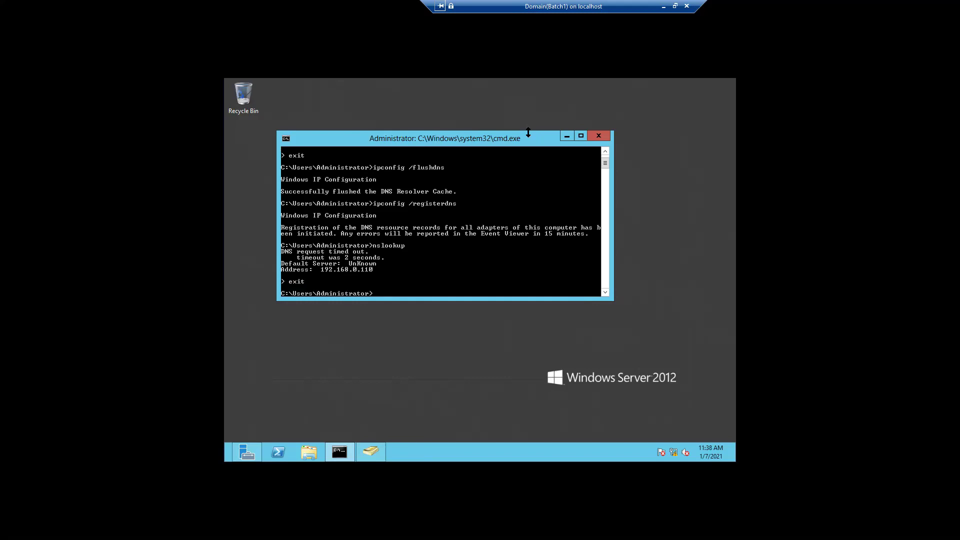
pyautogui.write('nslookup')
pyautogui.press('Return')
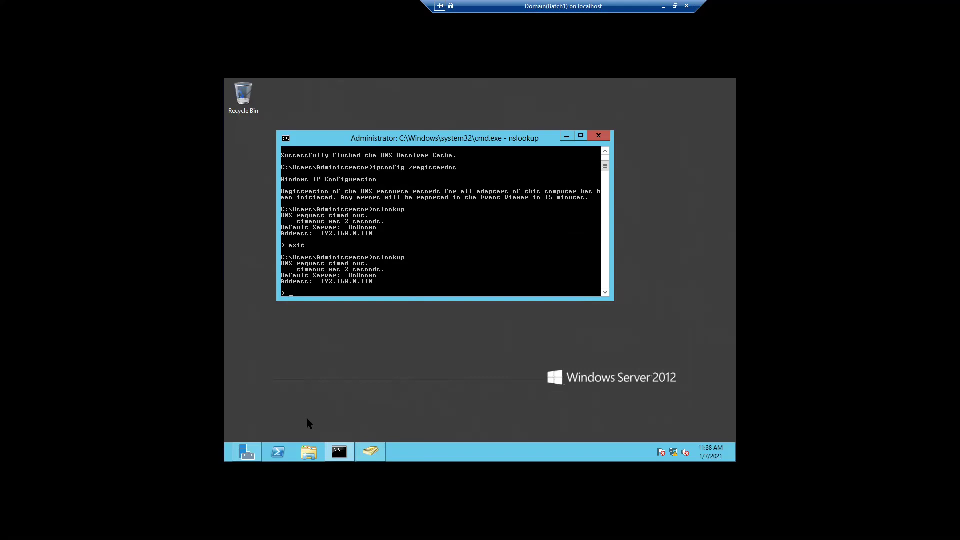
# Launch DNS Manager from Server Manager's Tools menu and maximize it
pyautogui.moveTo(246, 452)
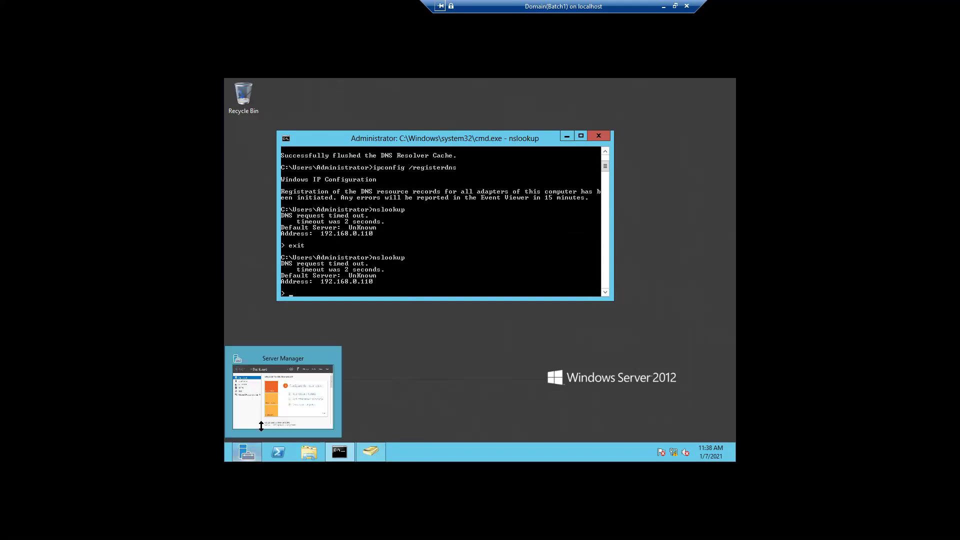
pyautogui.click(305, 397)
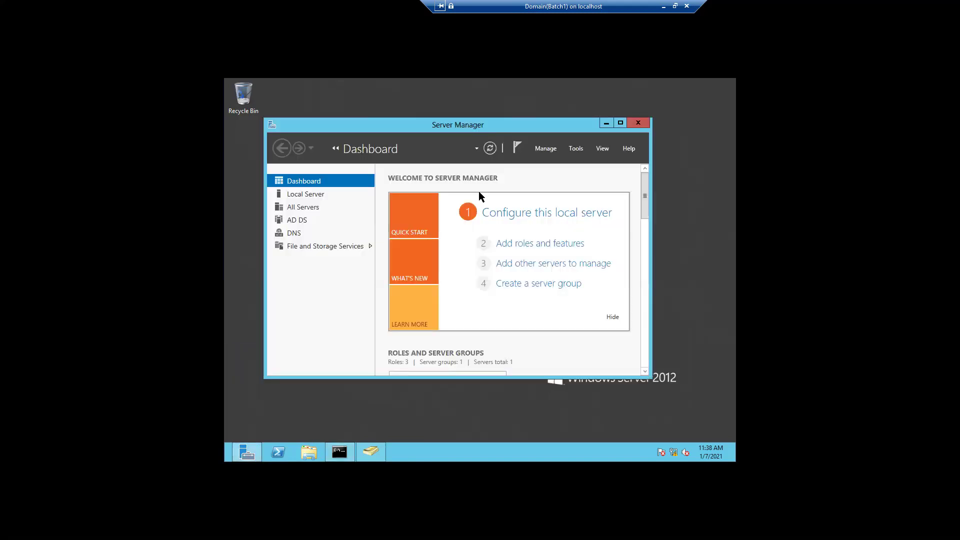
pyautogui.click(573, 149)
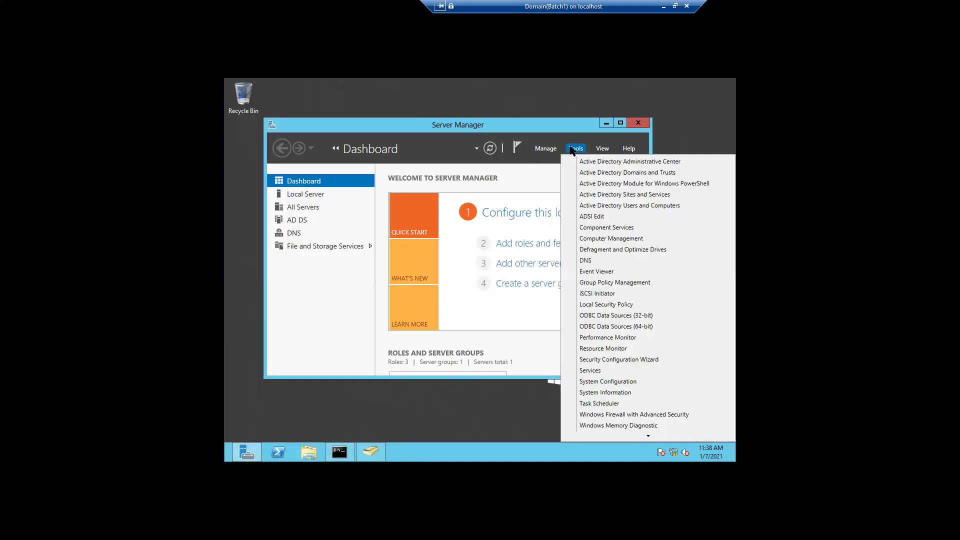
pyautogui.click(591, 261)
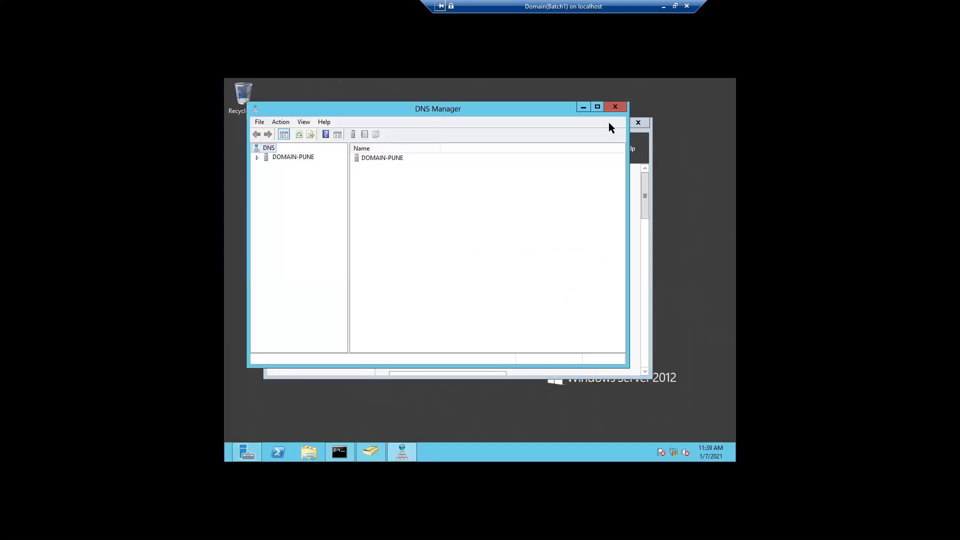
pyautogui.click(598, 108)
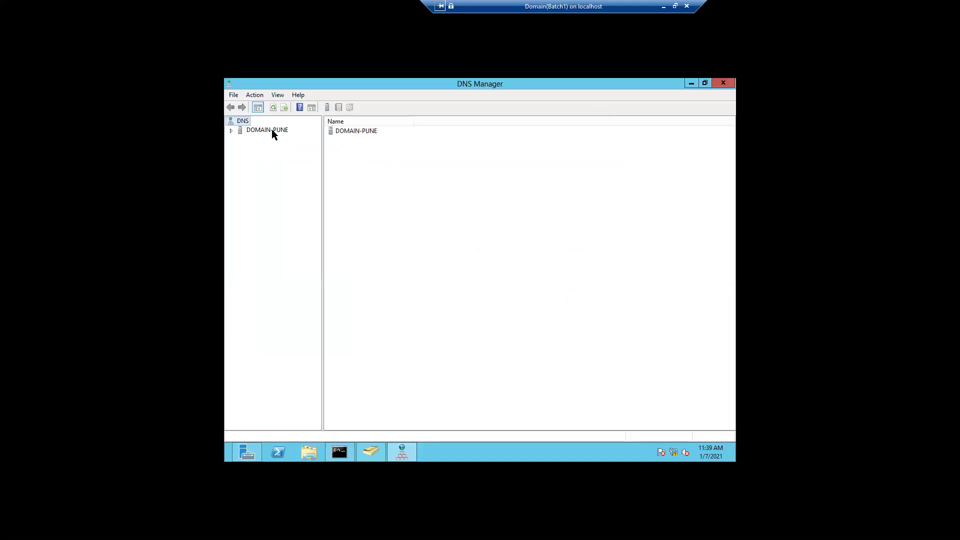
# Expand DOMAIN-PUNE's Forward Lookup Zones and view the digisol.in zone records
pyautogui.click(231, 131)
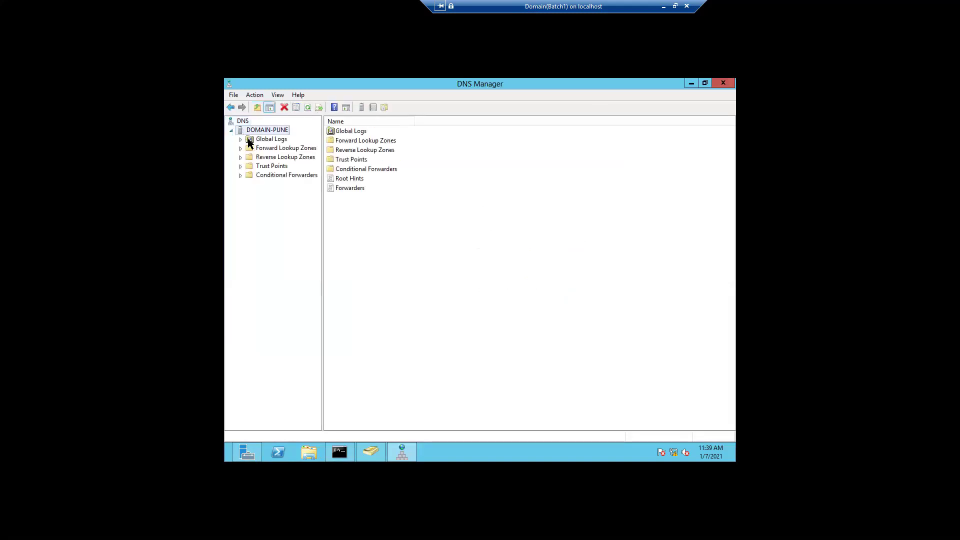
pyautogui.click(251, 149)
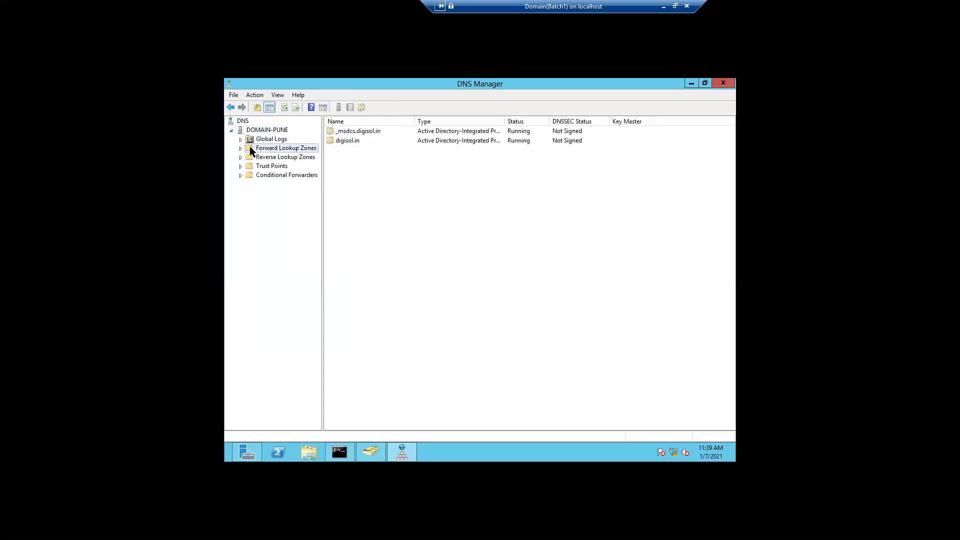
pyautogui.click(241, 147)
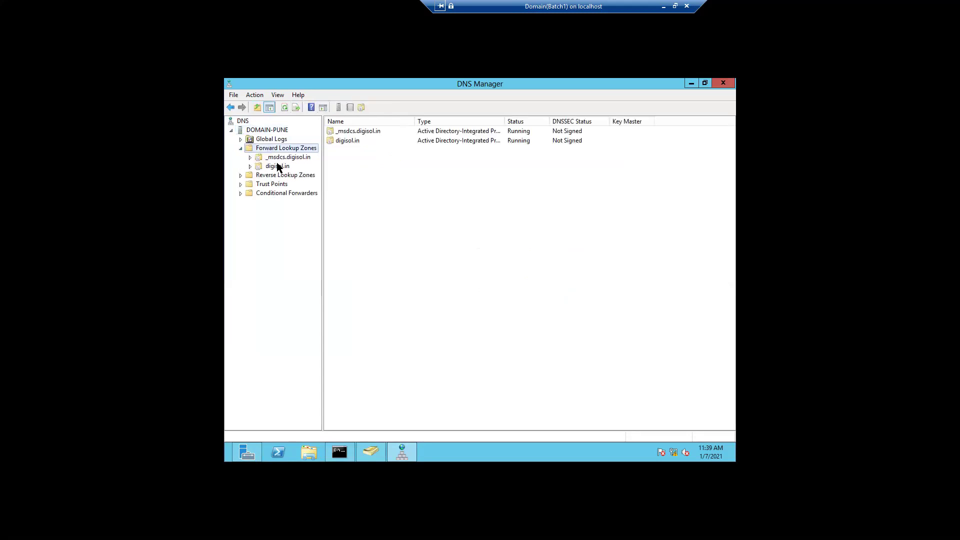
pyautogui.click(278, 167)
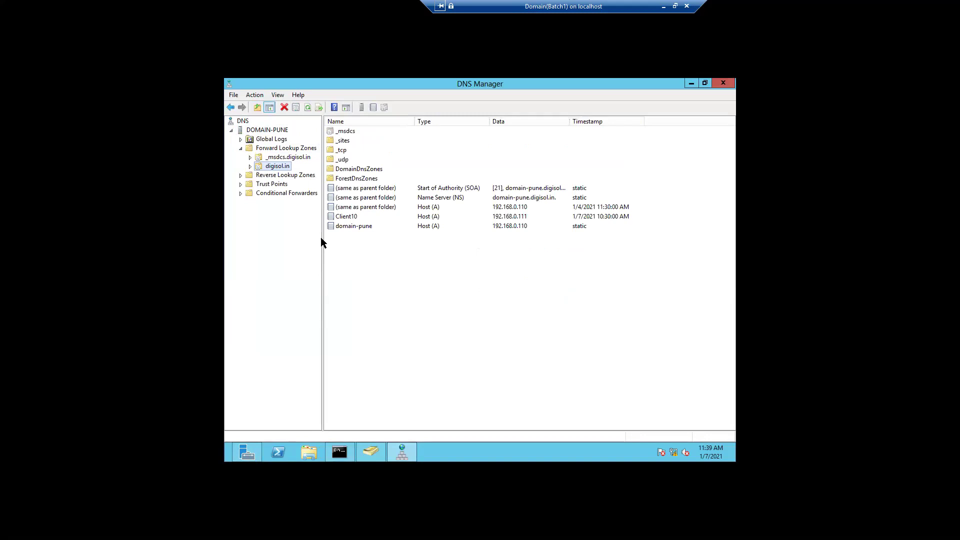
pyautogui.moveTo(322, 238); pyautogui.dragTo(335, 238)
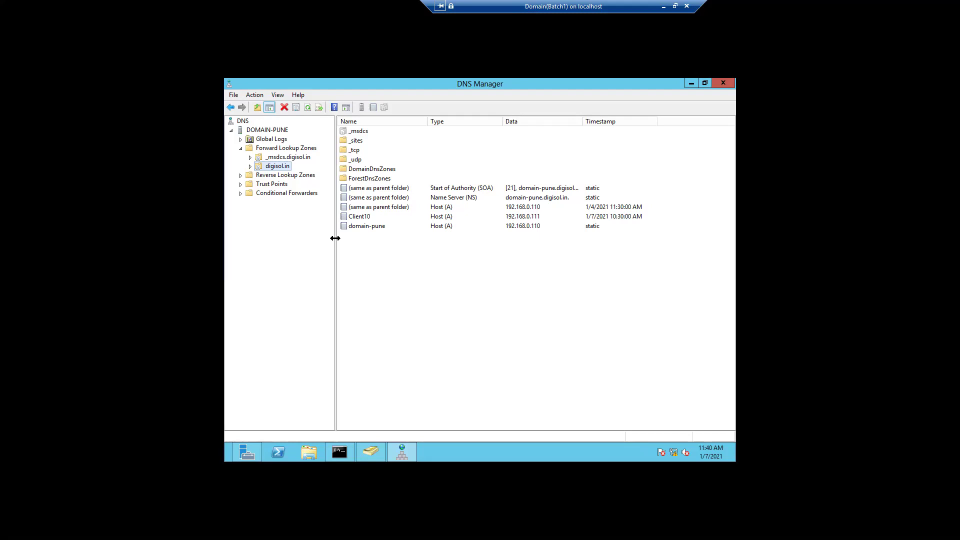
# Show the still-empty Reverse Lookup Zones folder and bring up its actions
pyautogui.click(241, 177)
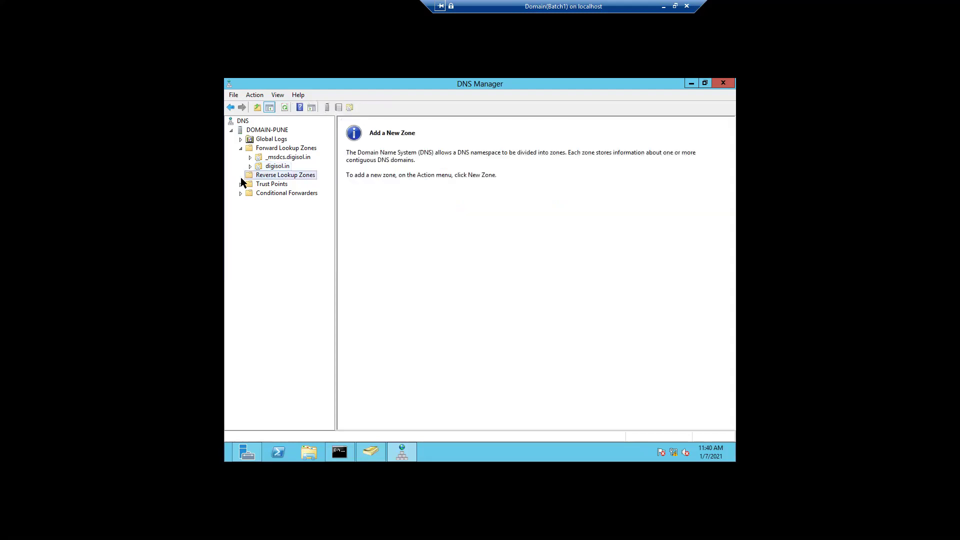
pyautogui.click(271, 150)
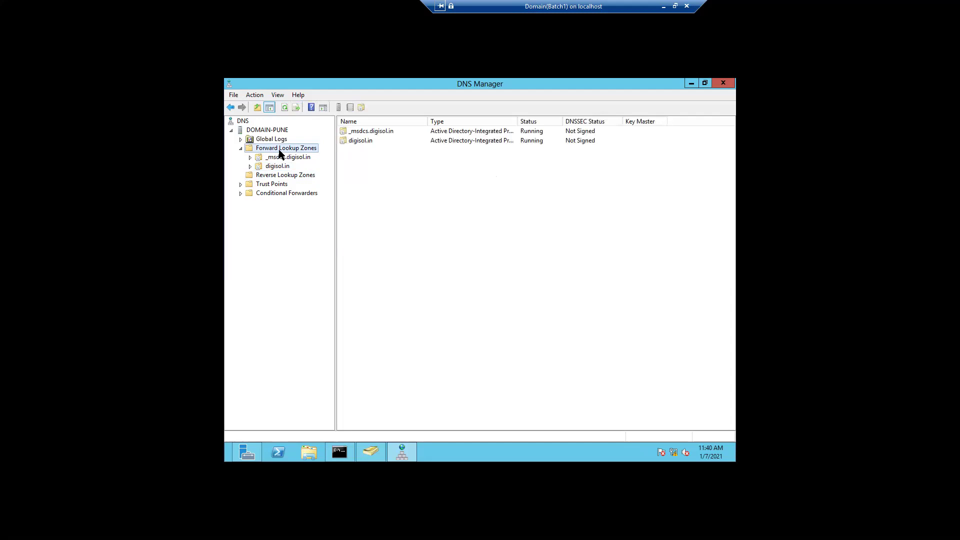
pyautogui.click(283, 176)
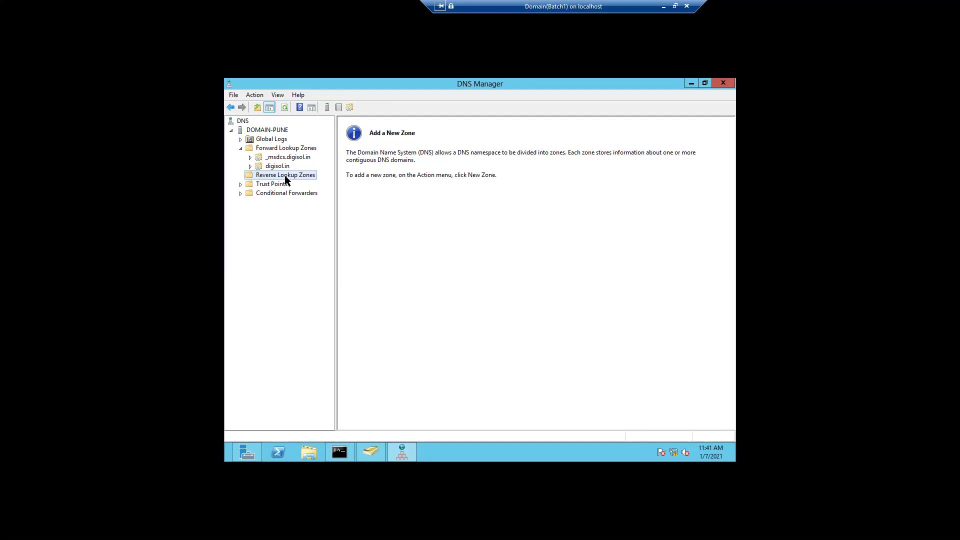
pyautogui.rightClick(285, 177)
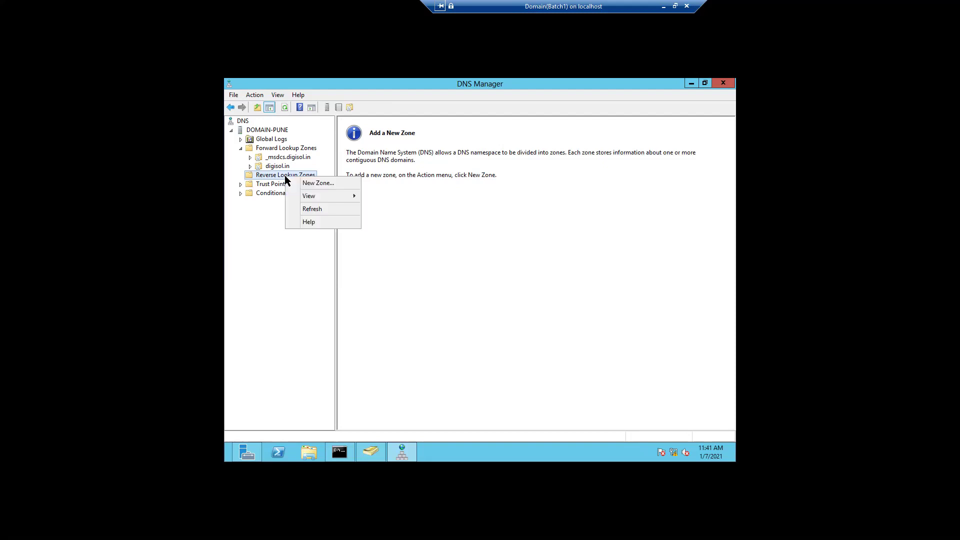
# Start a new Active Directory-integrated primary IPv4 reverse zone replicated to all domain DNS servers
pyautogui.click(318, 184)
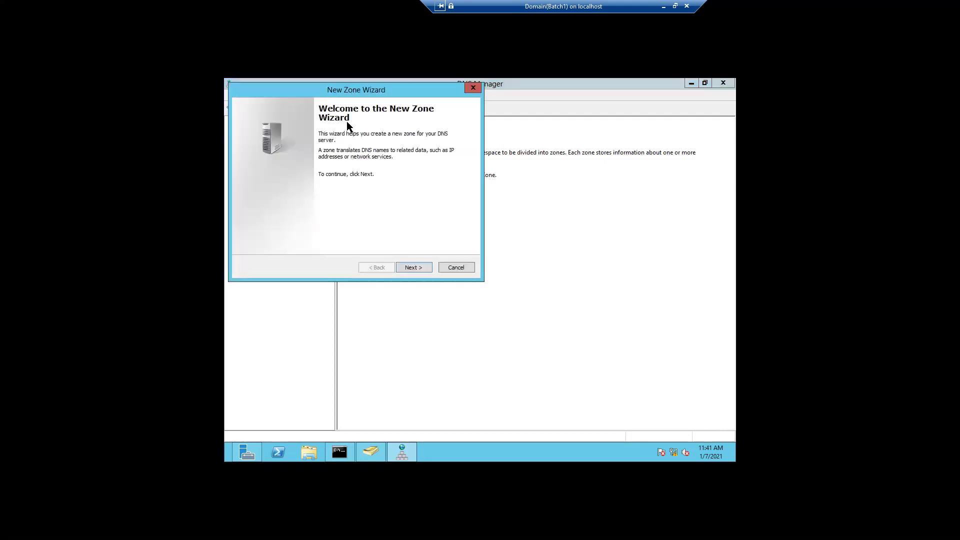
pyautogui.moveTo(410, 90); pyautogui.dragTo(495, 164)
pyautogui.click(495, 344)
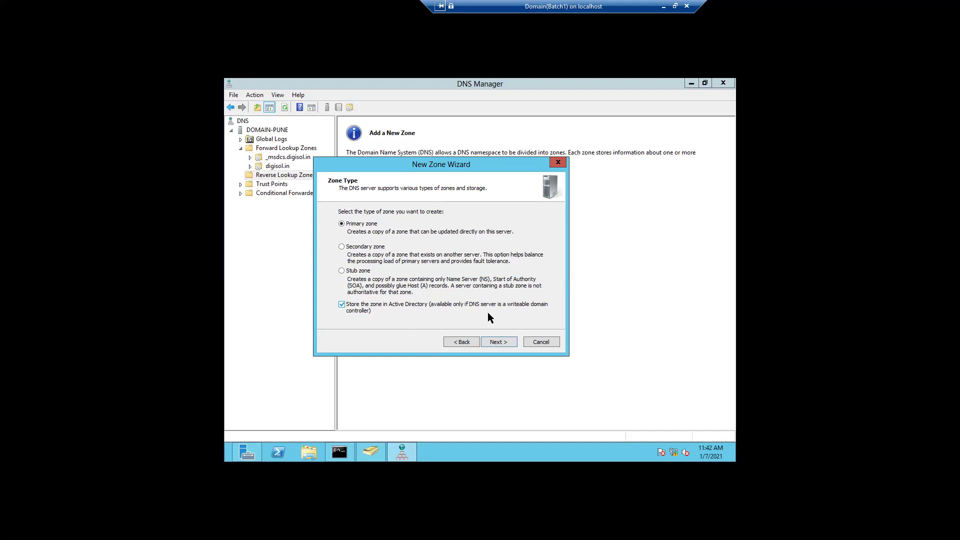
pyautogui.click(499, 343)
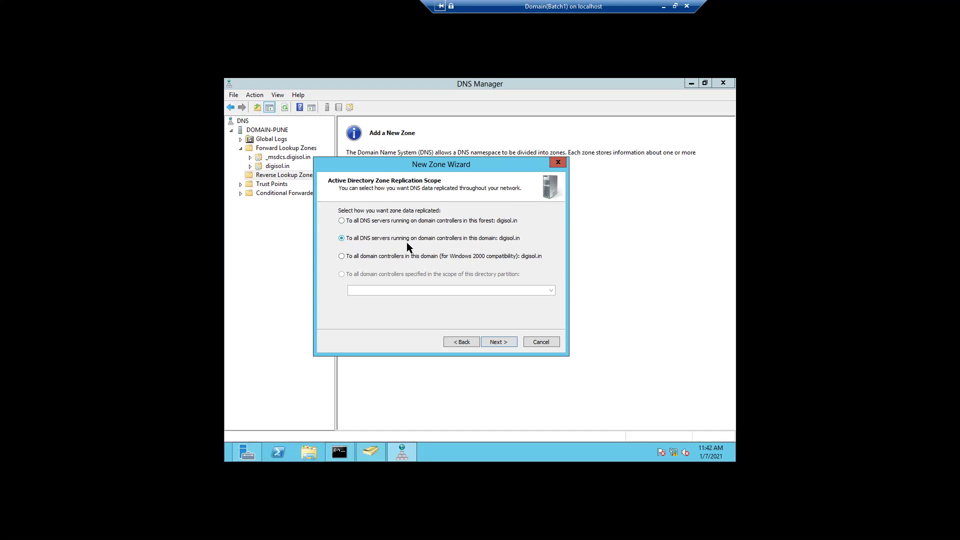
pyautogui.click(492, 343)
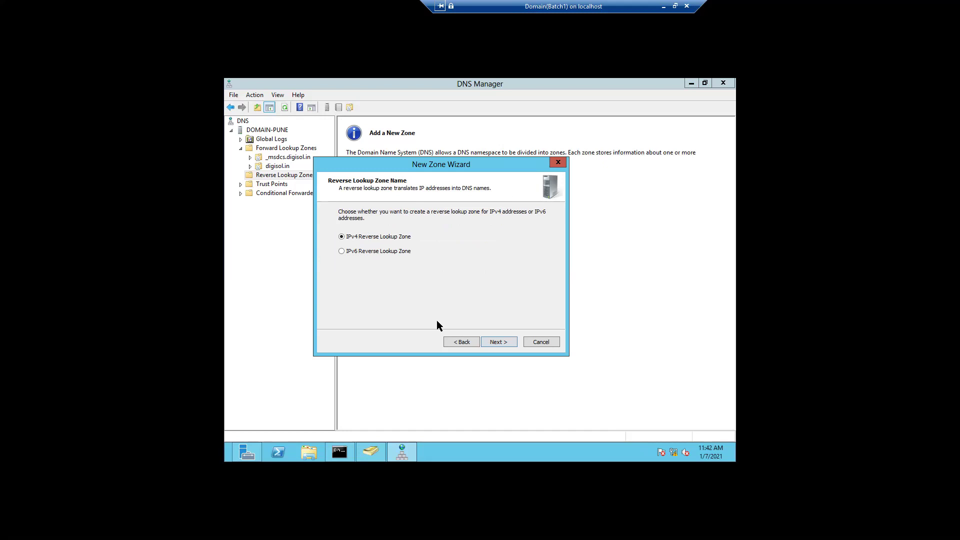
pyautogui.click(494, 344)
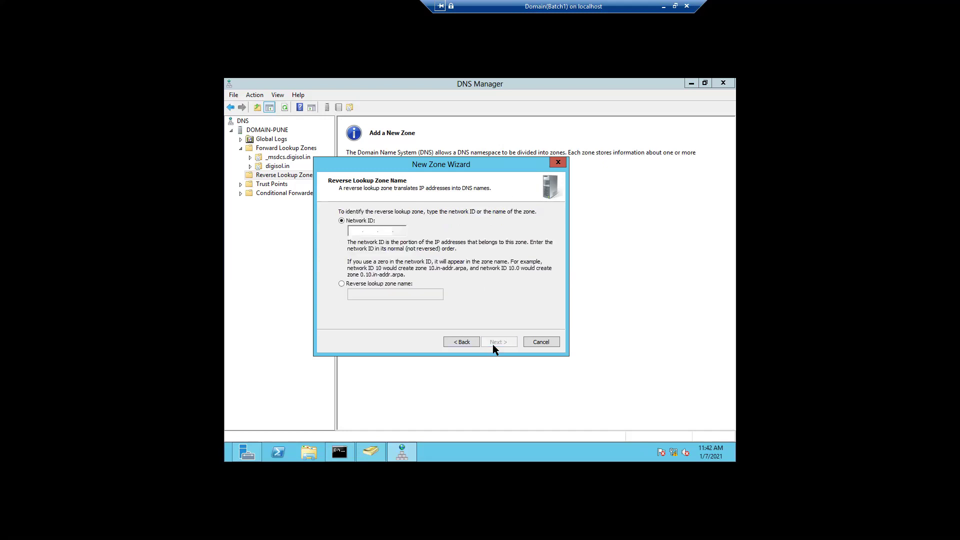
# Enter network ID 192.168.0, keep secure-only dynamic updates, and finish creating 0.168.192.in-addr.arpa
pyautogui.click(355, 231)
pyautogui.write('192 .168 .0')
pyautogui.click(399, 230)
pyautogui.click(488, 342)
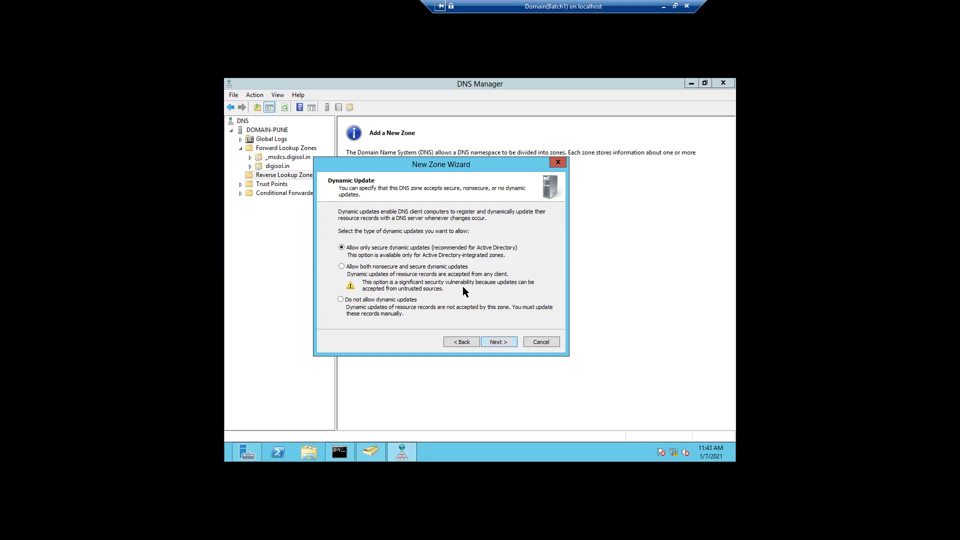
pyautogui.click(490, 343)
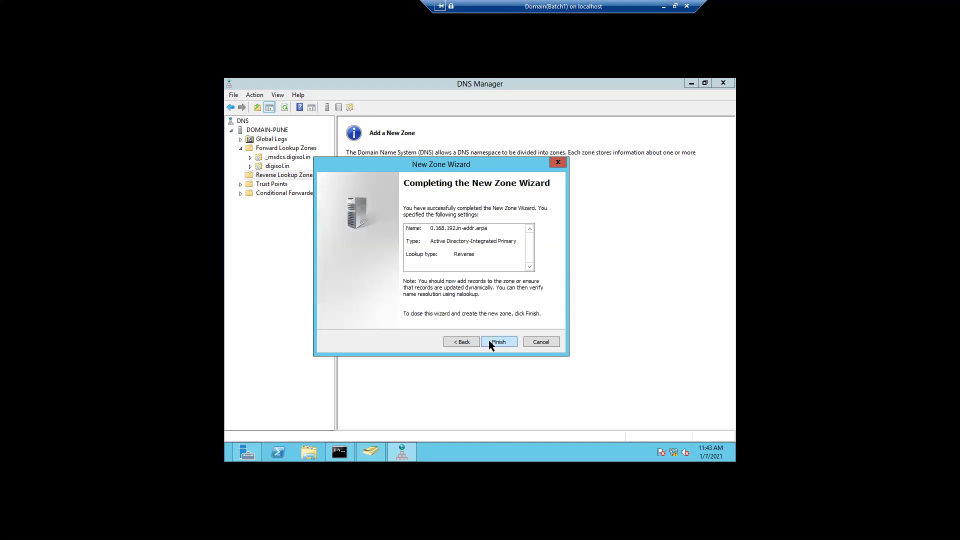
pyautogui.click(498, 343)
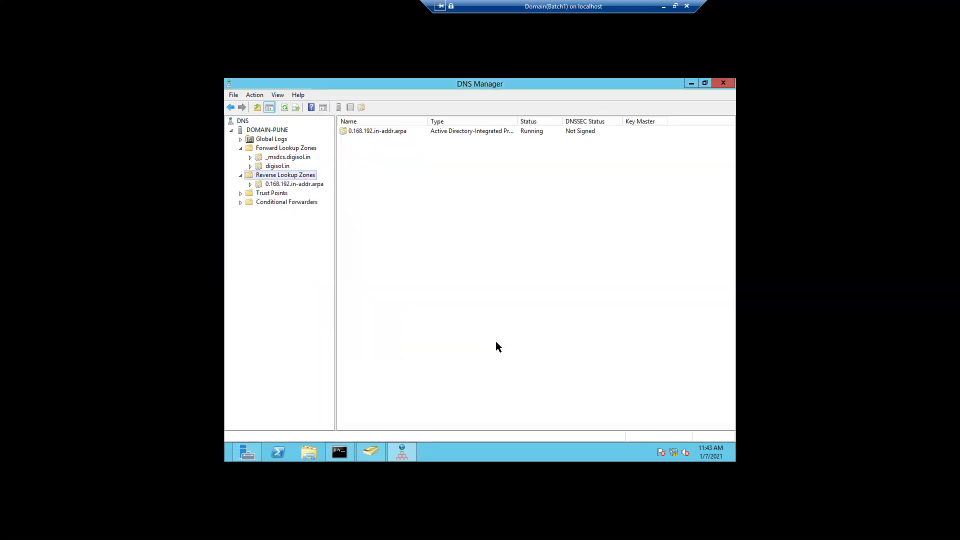
# Inspect the NS and SOA records in 0.168.192.in-addr.arpa, then return to the forward lookup zones and minimize DNS Manager
pyautogui.click(279, 186)
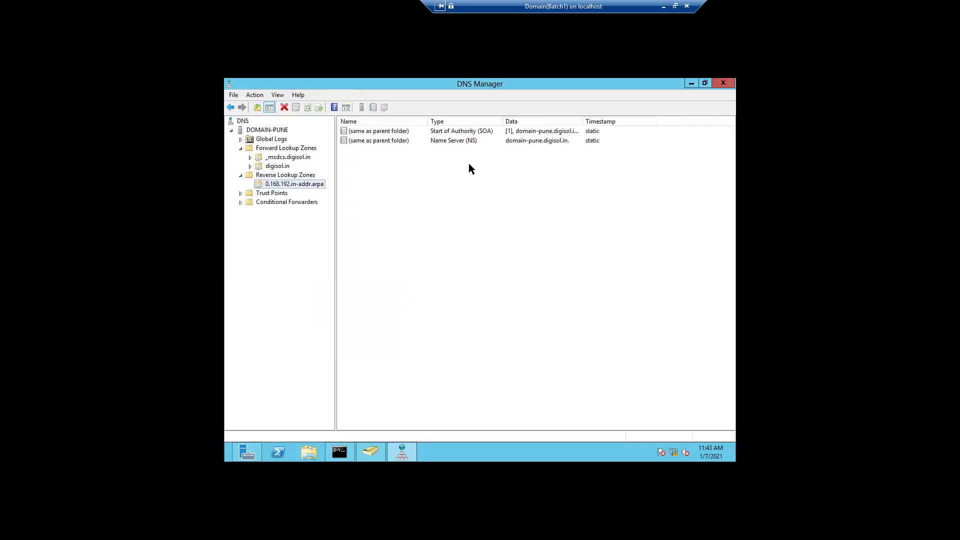
pyautogui.click(532, 141)
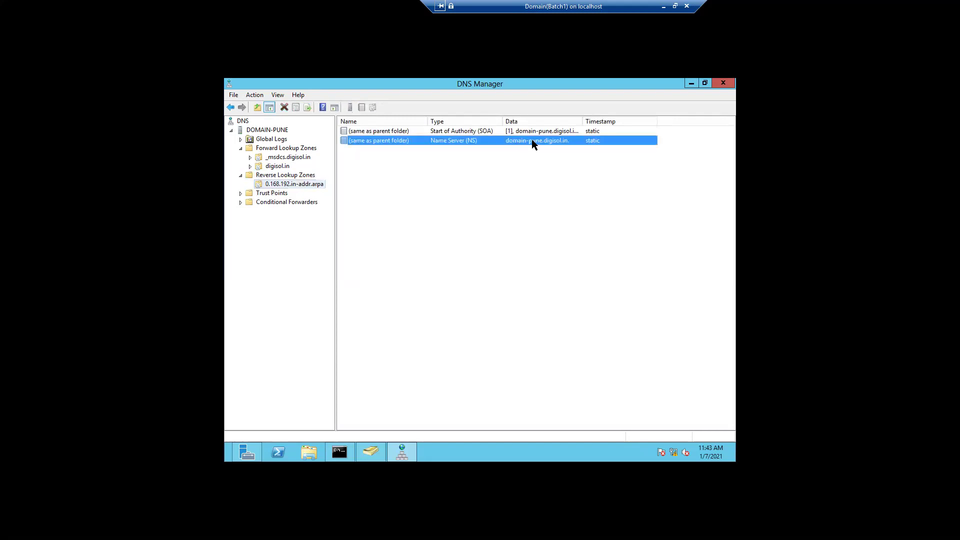
pyautogui.moveTo(584, 120); pyautogui.dragTo(607, 120)
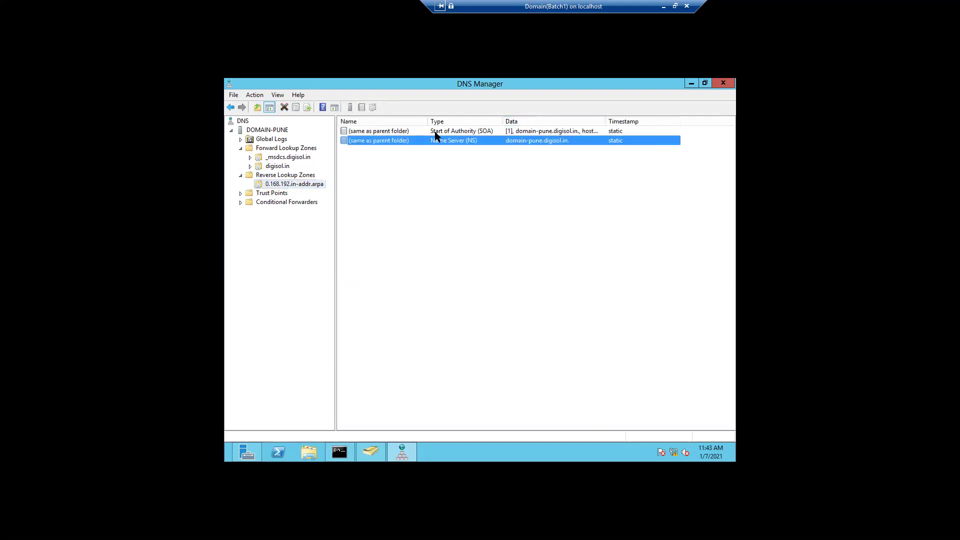
pyautogui.click(379, 133)
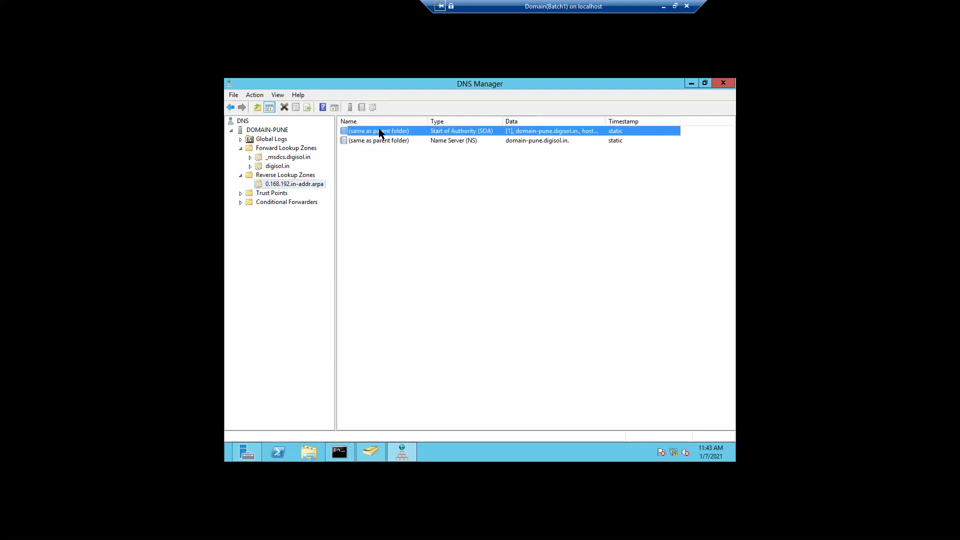
pyautogui.click(277, 149)
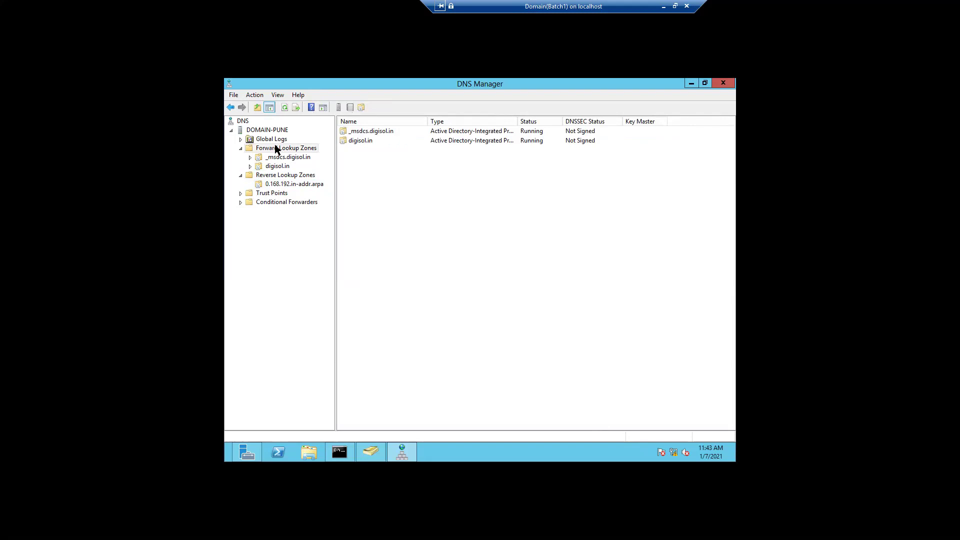
pyautogui.click(691, 84)
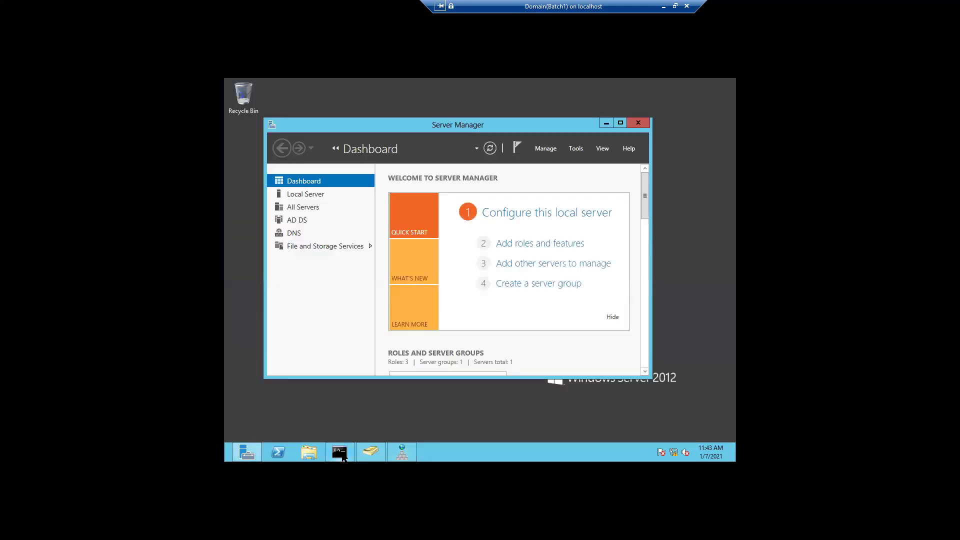
# Exit the old nslookup session, rerun nslookup so it answers from 192.168.0.110, then close Command Prompt
pyautogui.click(348, 428)
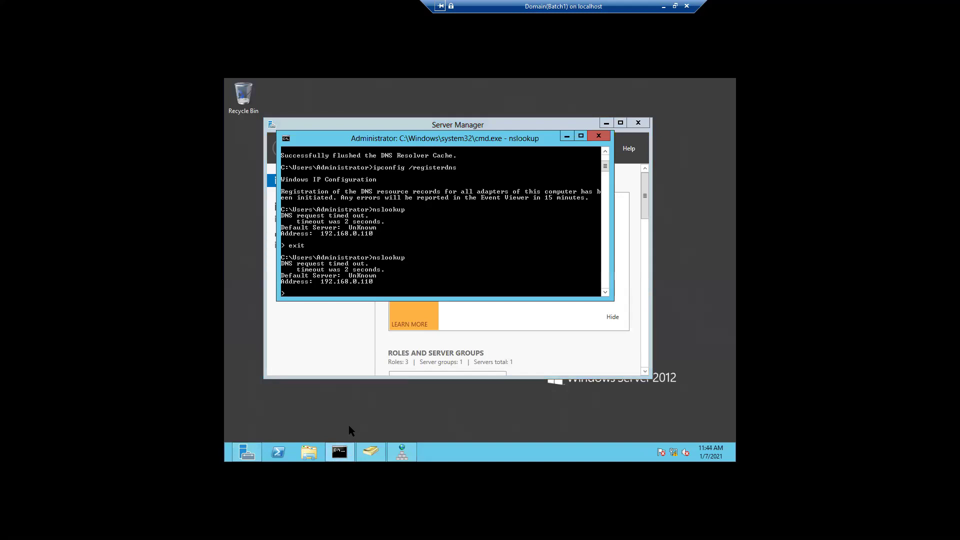
pyautogui.write('exit')
pyautogui.press('Return')
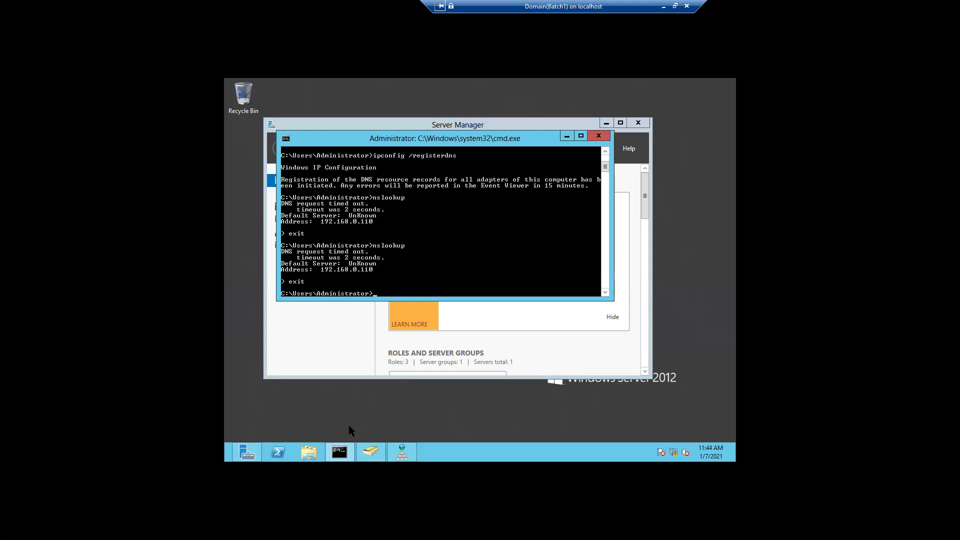
pyautogui.write('nslookup')
pyautogui.press('Return')
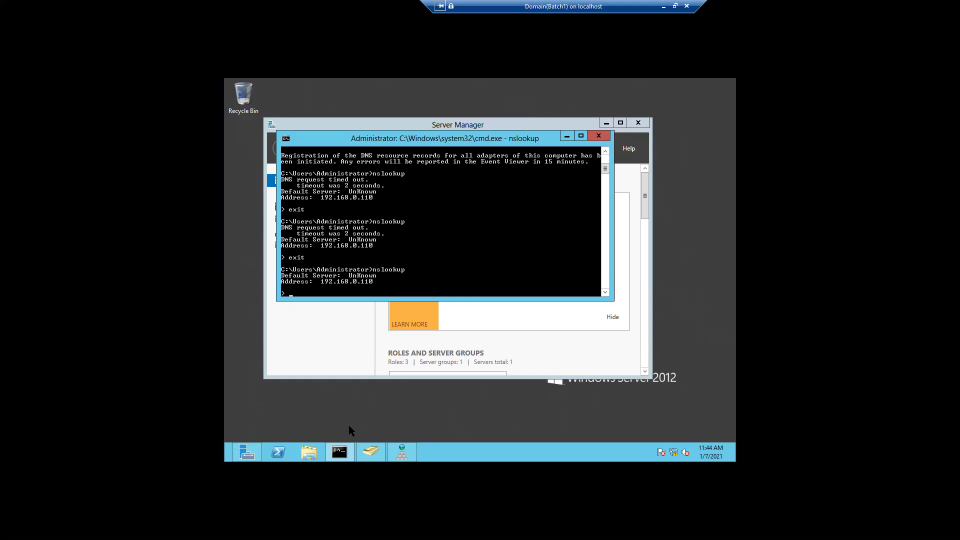
pyautogui.click(598, 136)
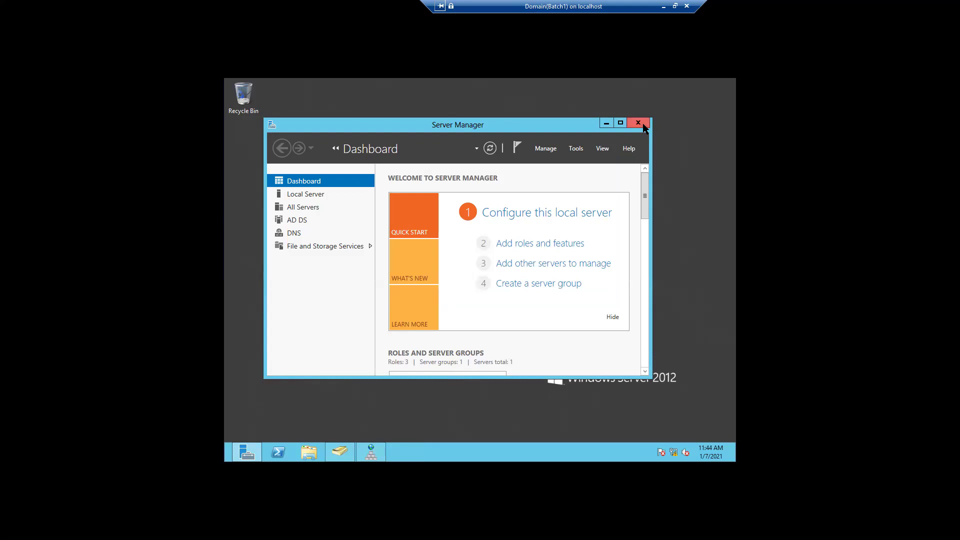
# Minimize Server Manager and close DNS Manager and Active Directory Users and Computers
pyautogui.click(256, 449)
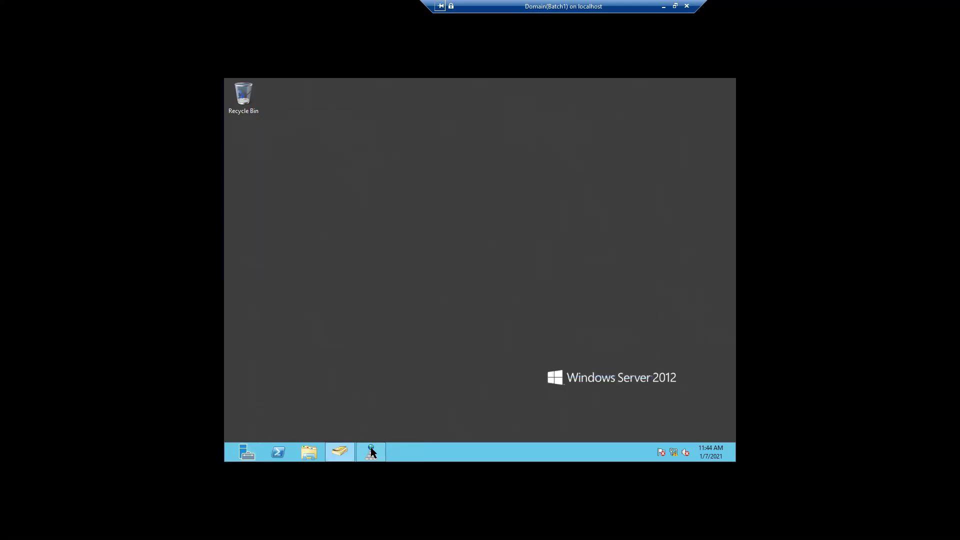
pyautogui.moveTo(371, 452)
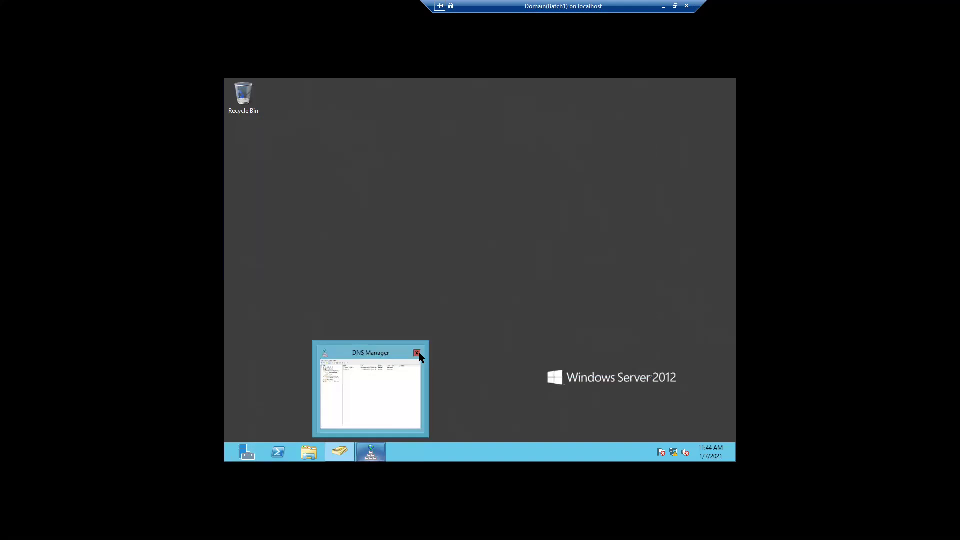
pyautogui.click(418, 354)
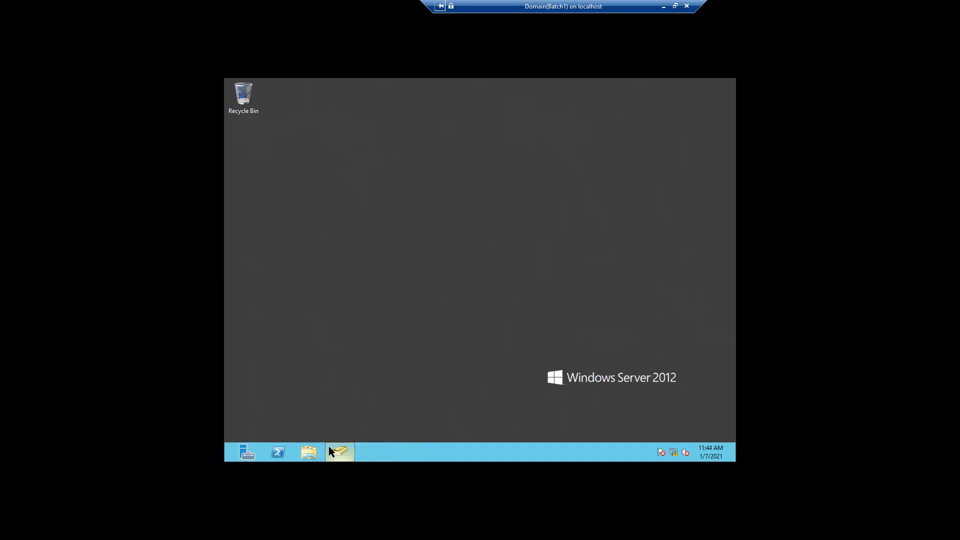
pyautogui.moveTo(330, 446)
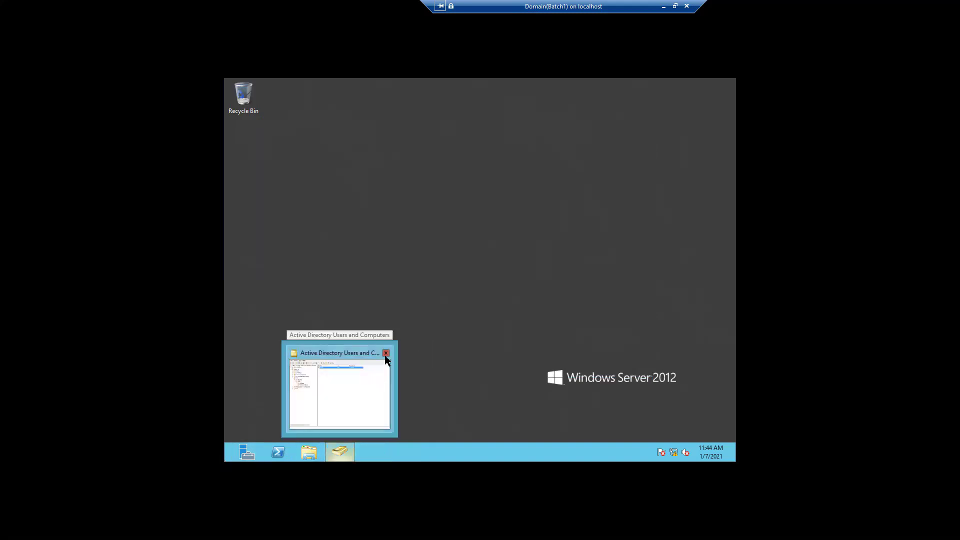
pyautogui.click(386, 354)
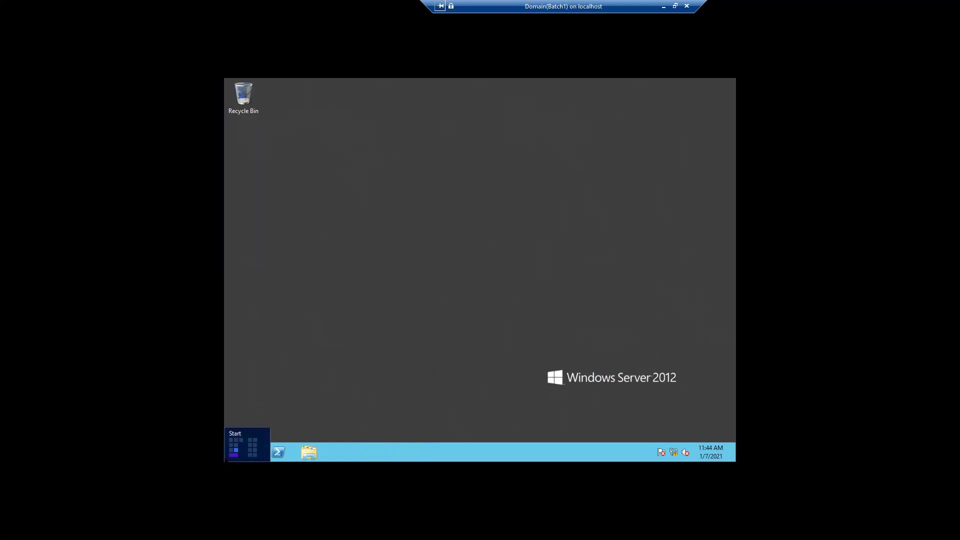
# Run shutdown -r from an administrator command prompt to restart the server, dismissing the sign-off notice
pyautogui.rightClick(226, 457)
pyautogui.click(247, 438)
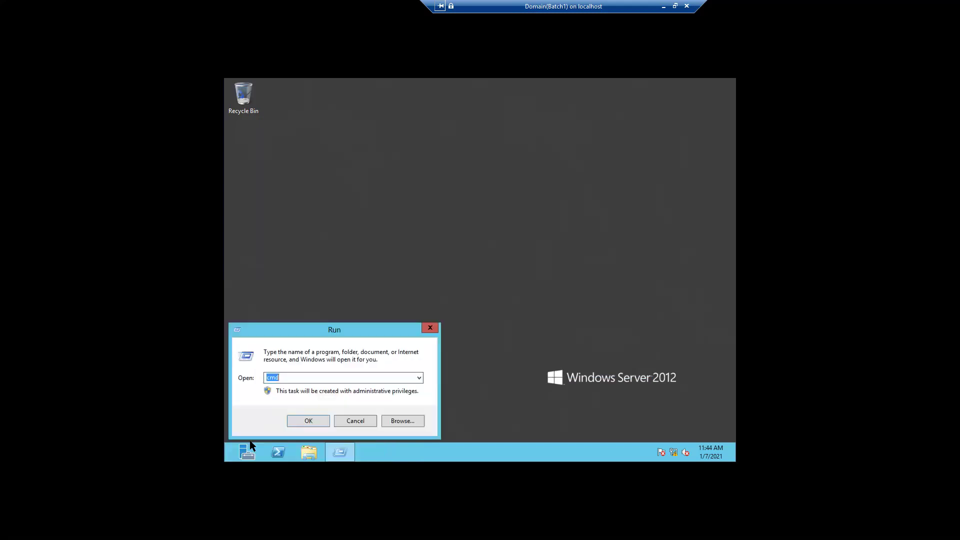
pyautogui.press('Return')
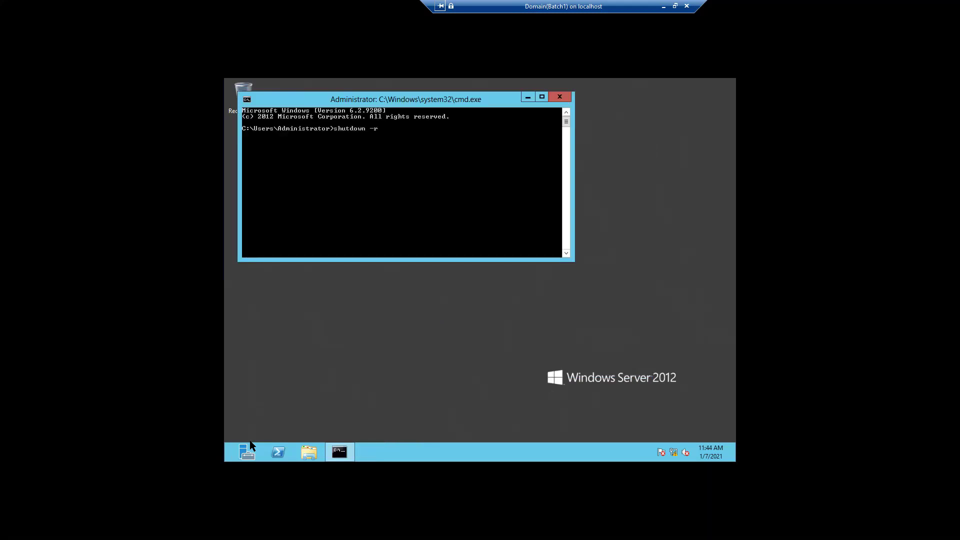
pyautogui.press('Return')
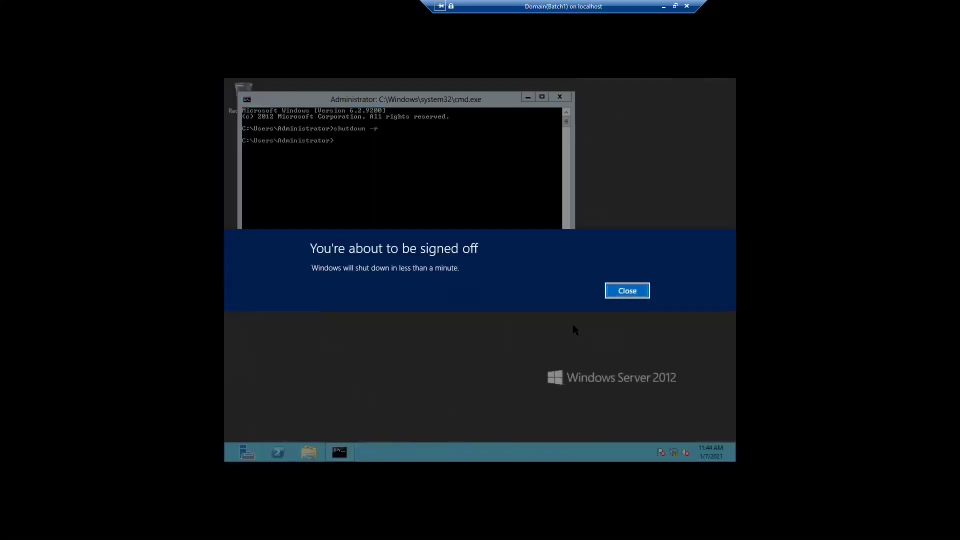
pyautogui.click(614, 295)
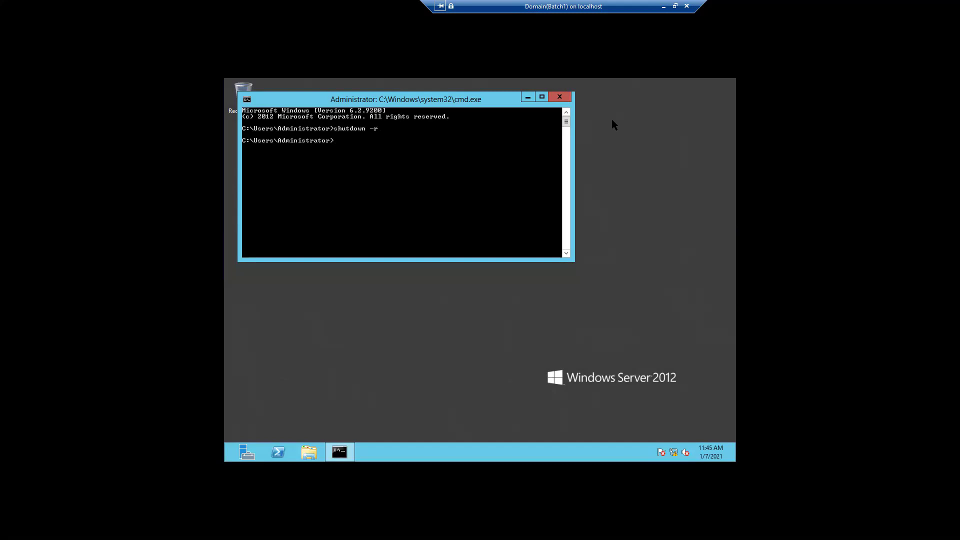
pyautogui.click(664, 7)
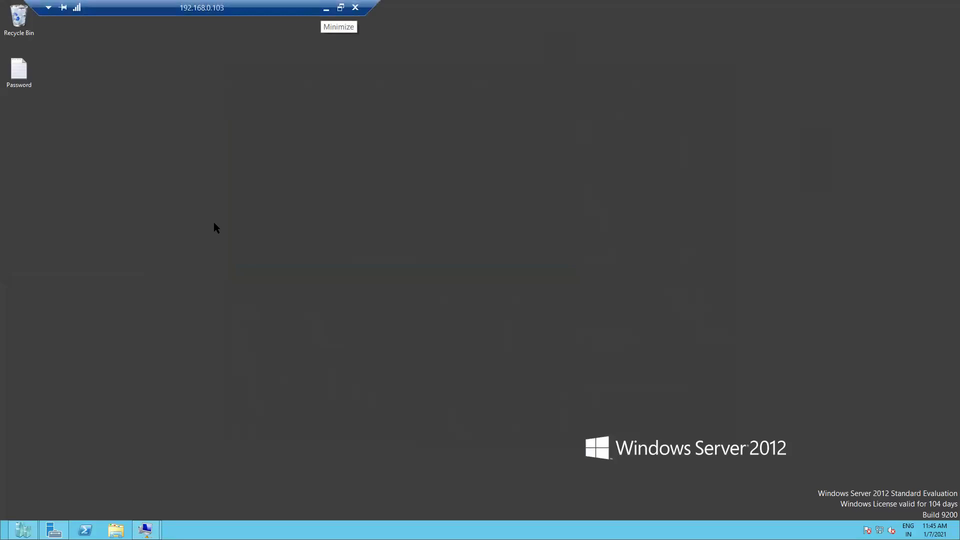
# Open the Domain(Batch1) VM connection full screen and get past the boot-from-DVD prompt until the lock screen appears
pyautogui.moveTo(146, 529)
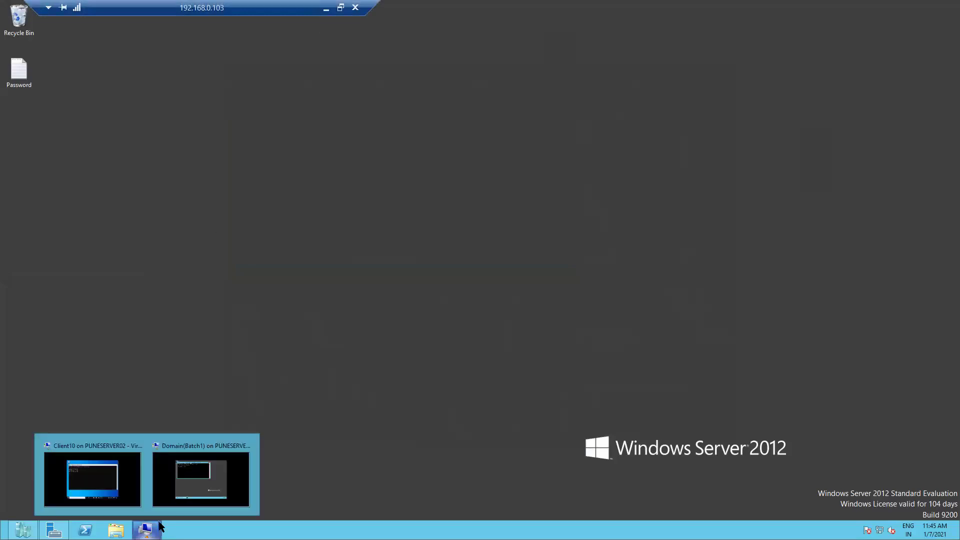
pyautogui.click(199, 483)
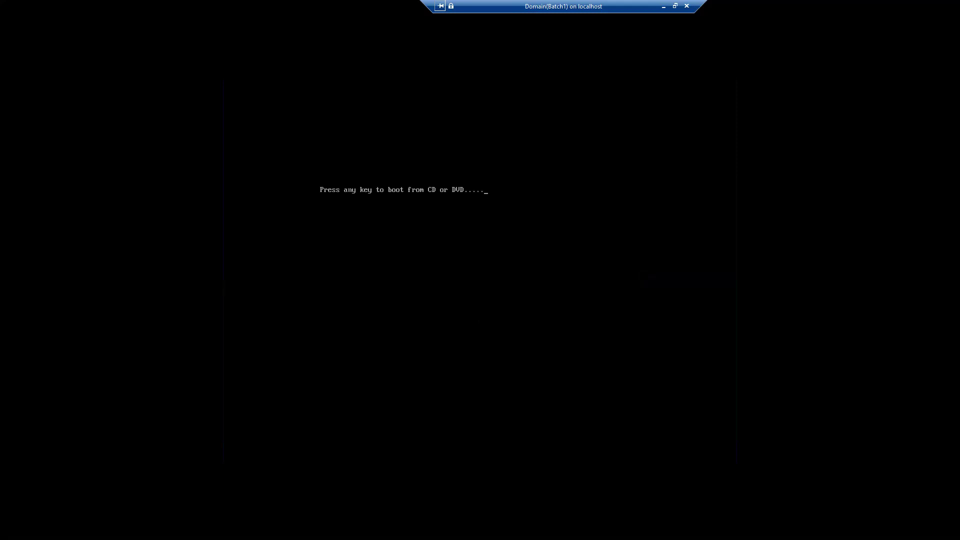
pyautogui.press('Return')
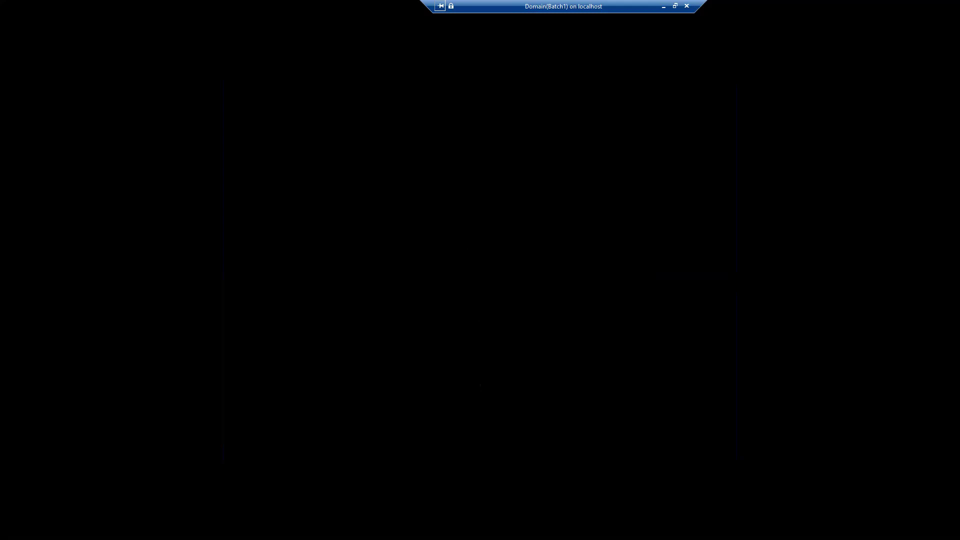
pyautogui.click(674, 6)
# Send Ctrl+Alt+Delete to Domain(Batch1), sign in with the administrator password, and switch to Full Screen Mode
pyautogui.moveTo(383, 38); pyautogui.dragTo(572, 26)
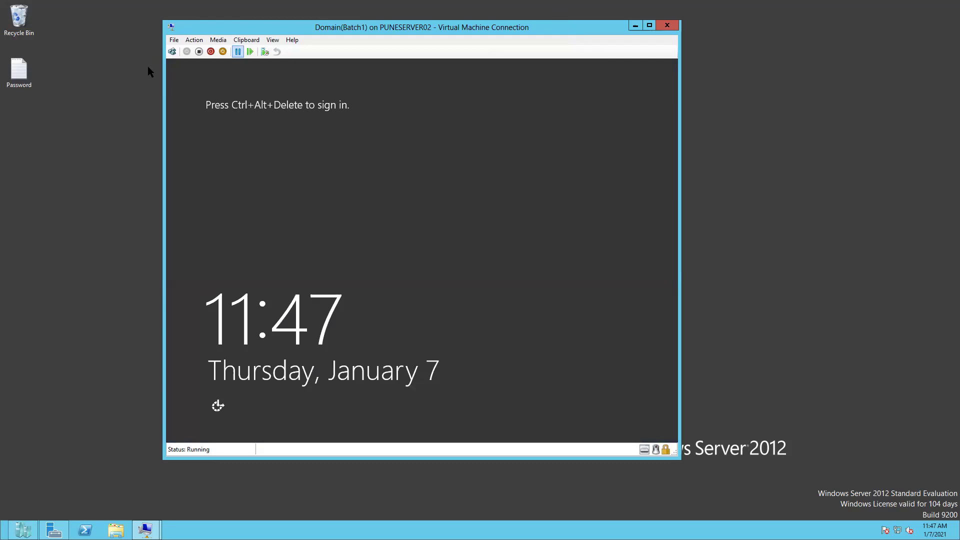
pyautogui.click(188, 39)
pyautogui.click(200, 48)
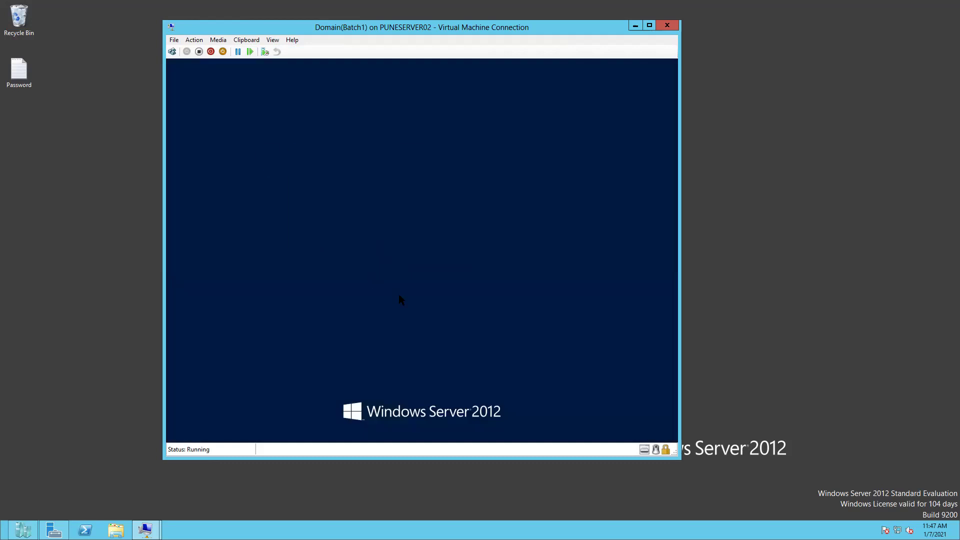
pyautogui.write('***********')
pyautogui.press('Return')
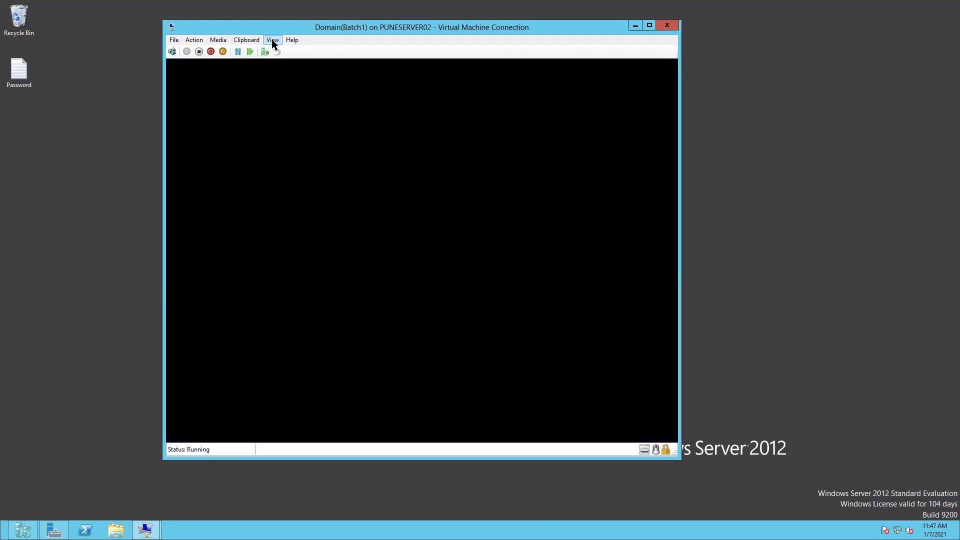
pyautogui.click(273, 39)
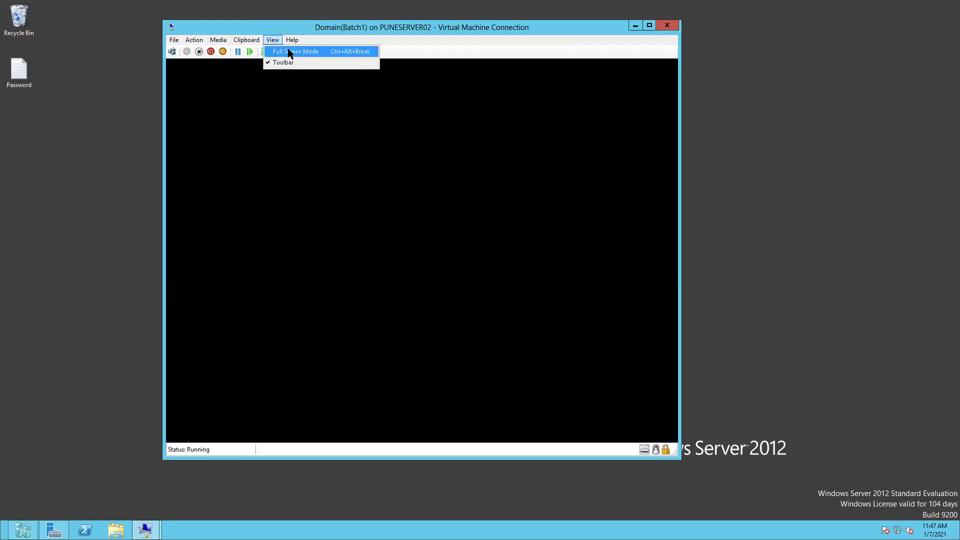
pyautogui.click(288, 51)
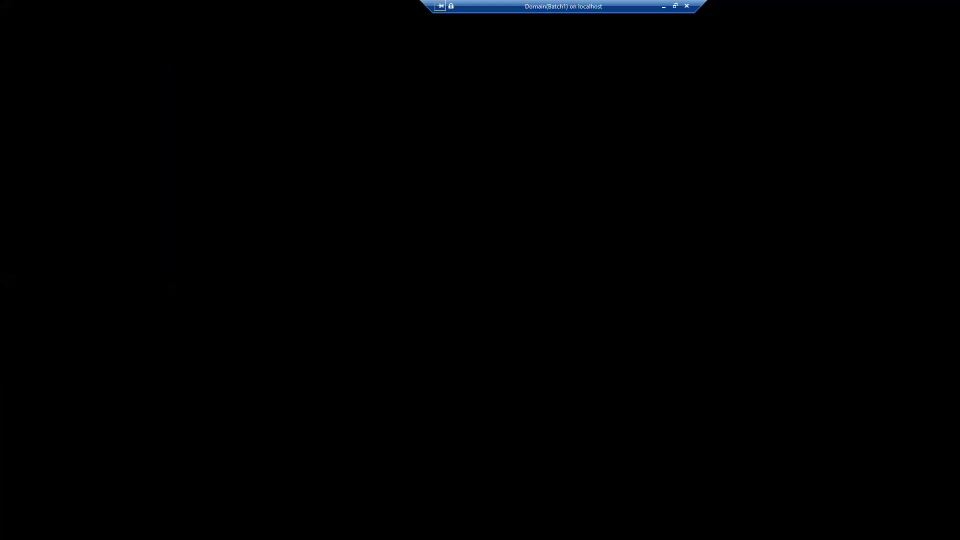
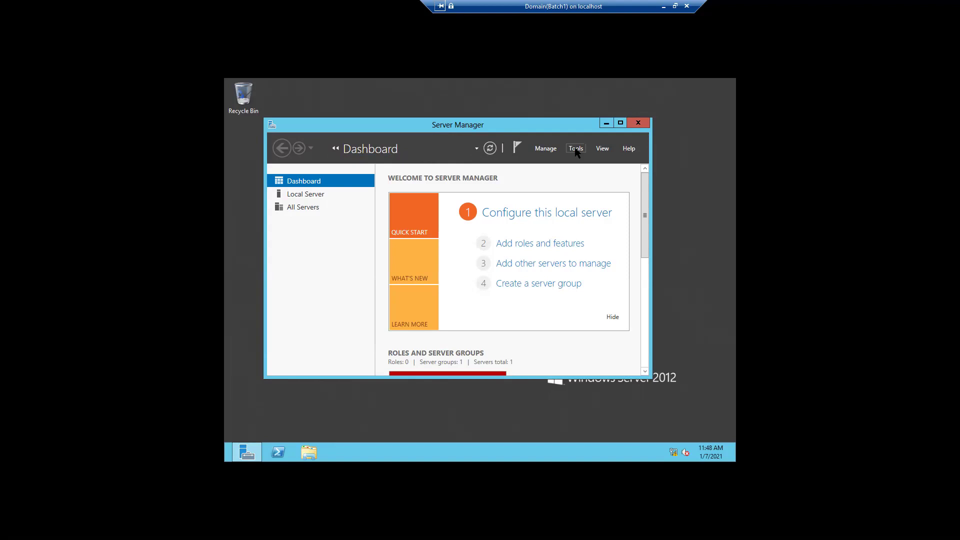
# Launch DNS Manager from Server Manager's Tools menu to see the digisol.in and _msdcs.digisol.in zones
pyautogui.click(576, 150)
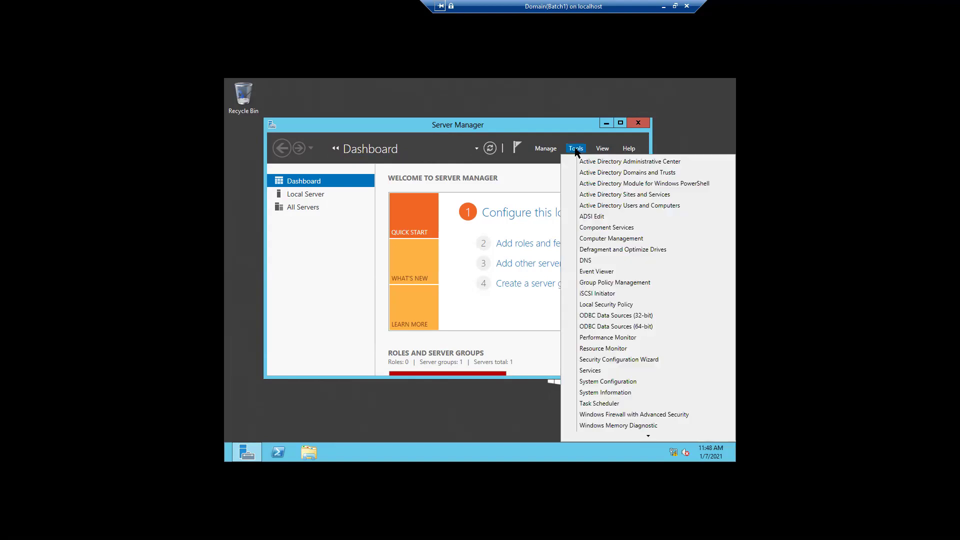
pyautogui.click(585, 260)
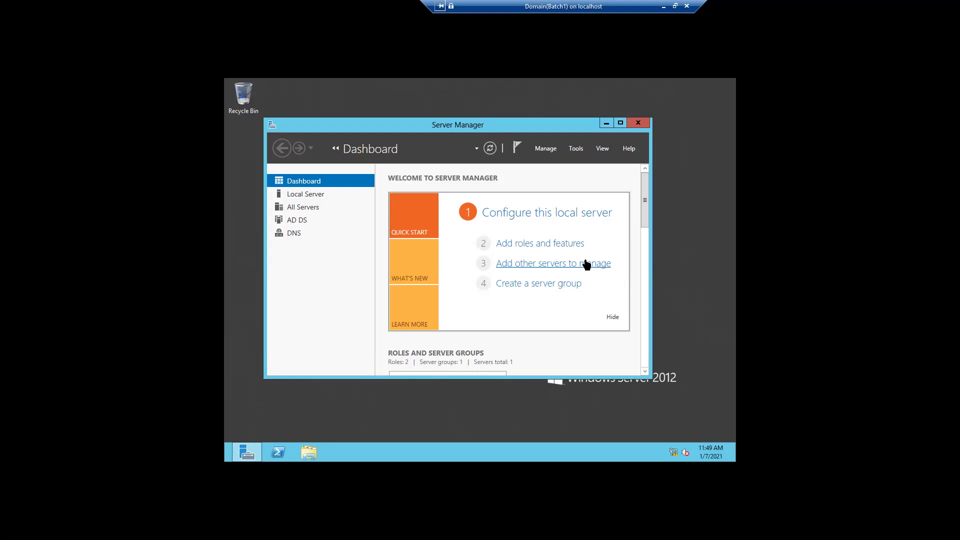
pyautogui.click(587, 264)
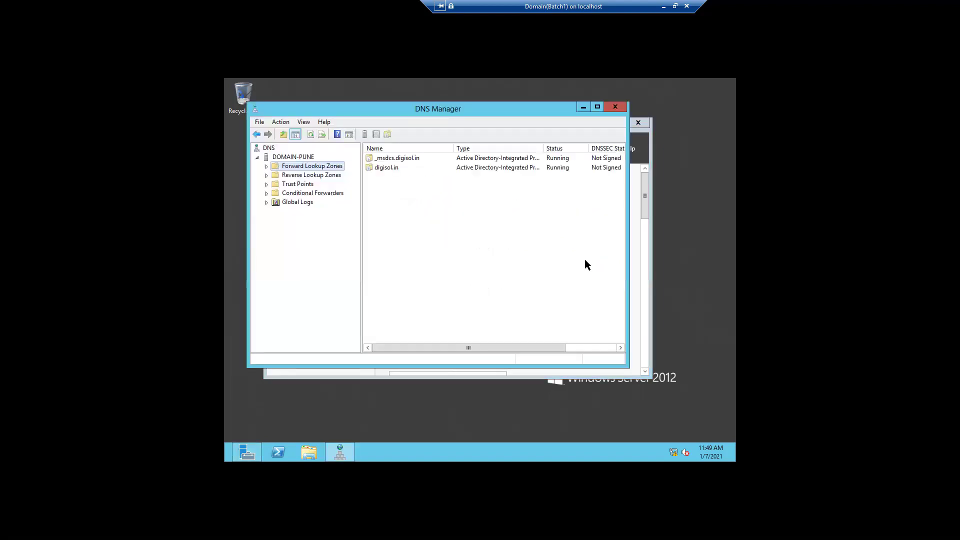
# Maximize DNS Manager, check the 0.168.192.in-addr.arpa zone's SOA and NS records, then minimize both managers
pyautogui.click(599, 108)
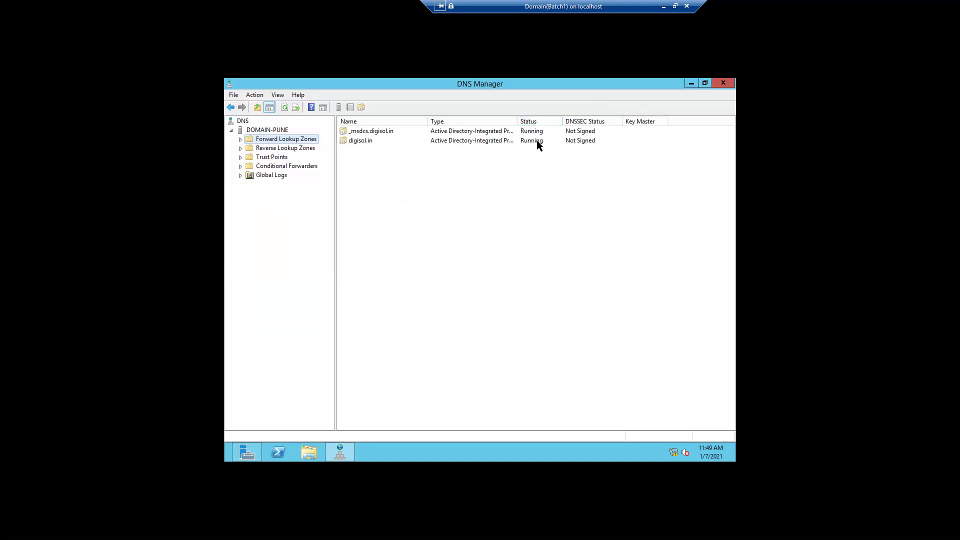
pyautogui.doubleClick(248, 148)
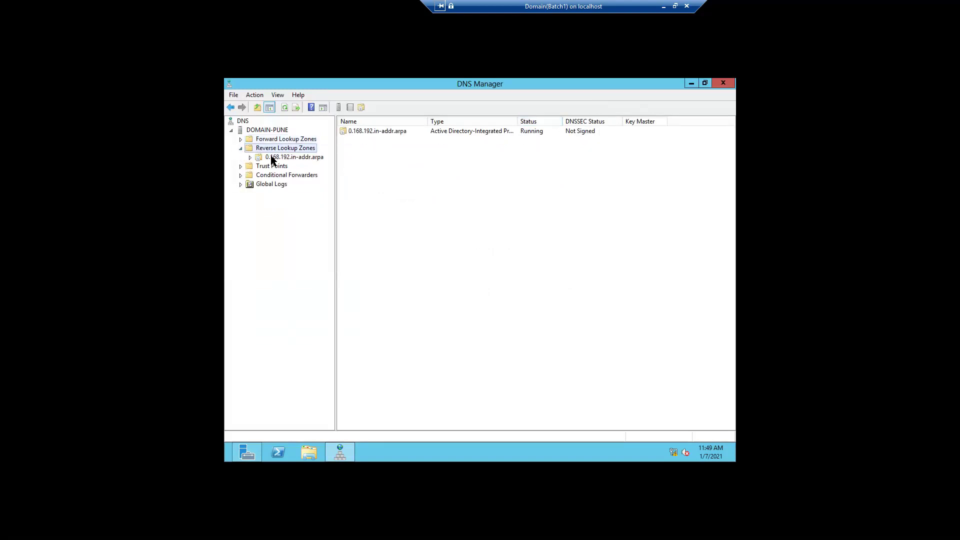
pyautogui.click(272, 158)
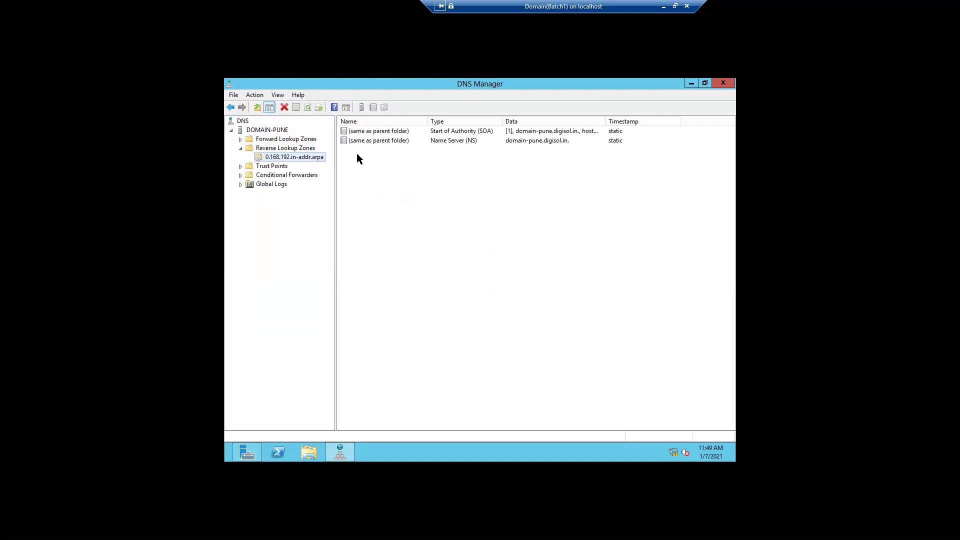
pyautogui.click(280, 132)
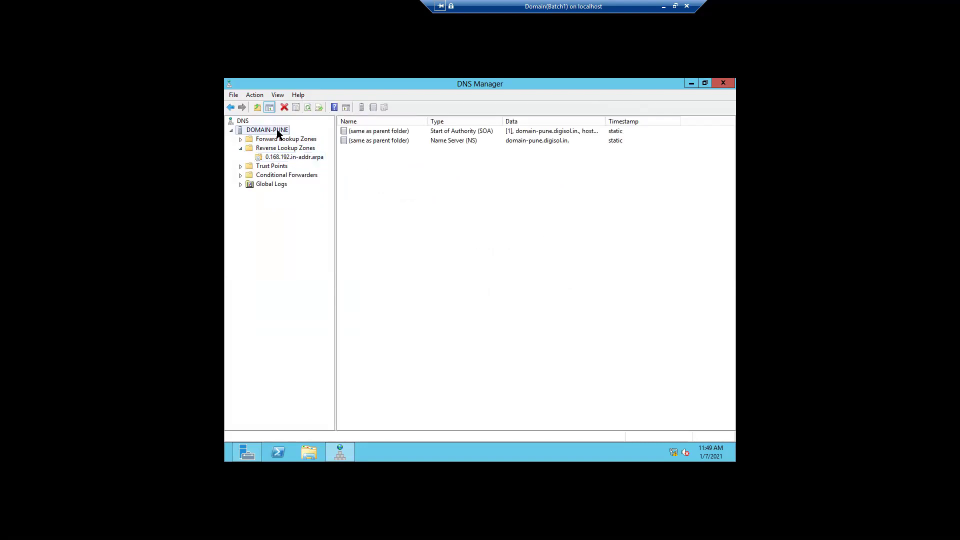
pyautogui.click(232, 131)
pyautogui.click(232, 130)
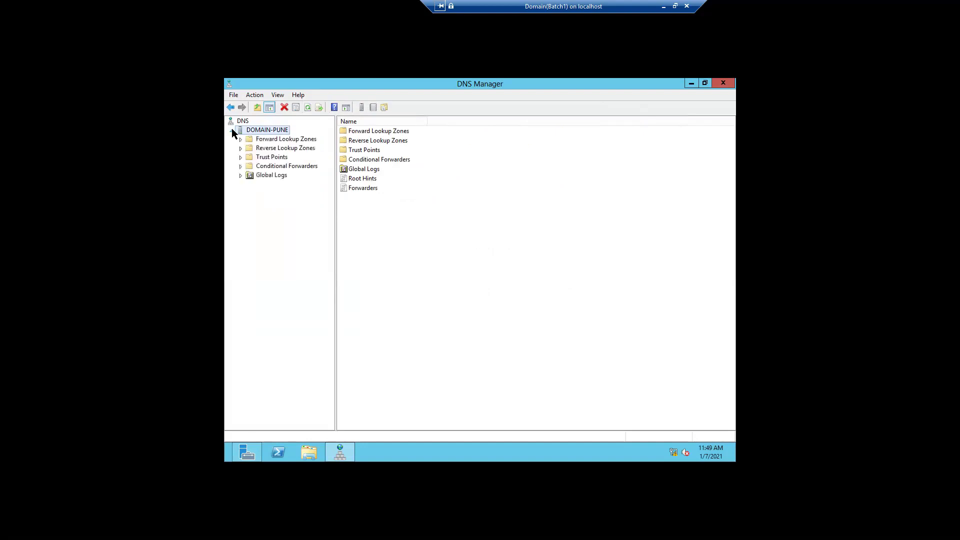
pyautogui.click(690, 85)
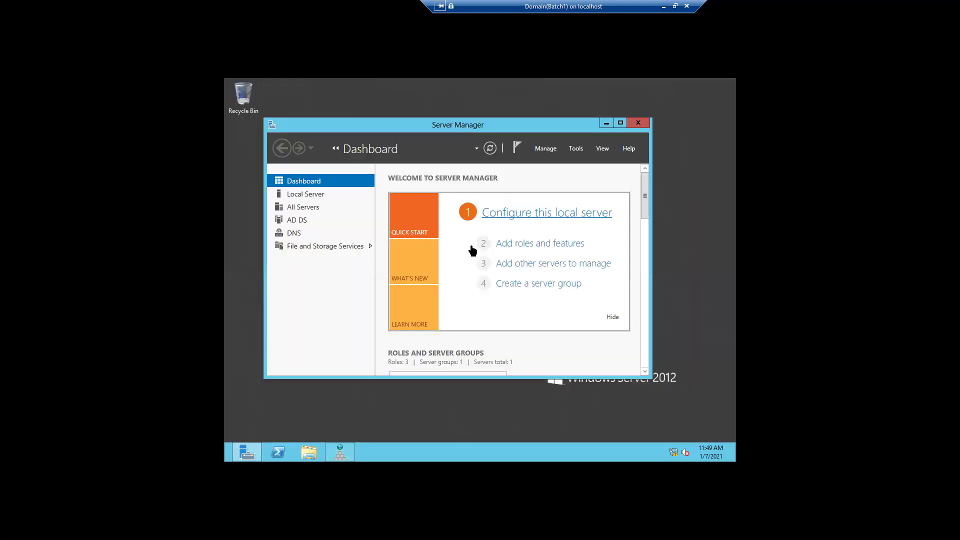
pyautogui.click(607, 124)
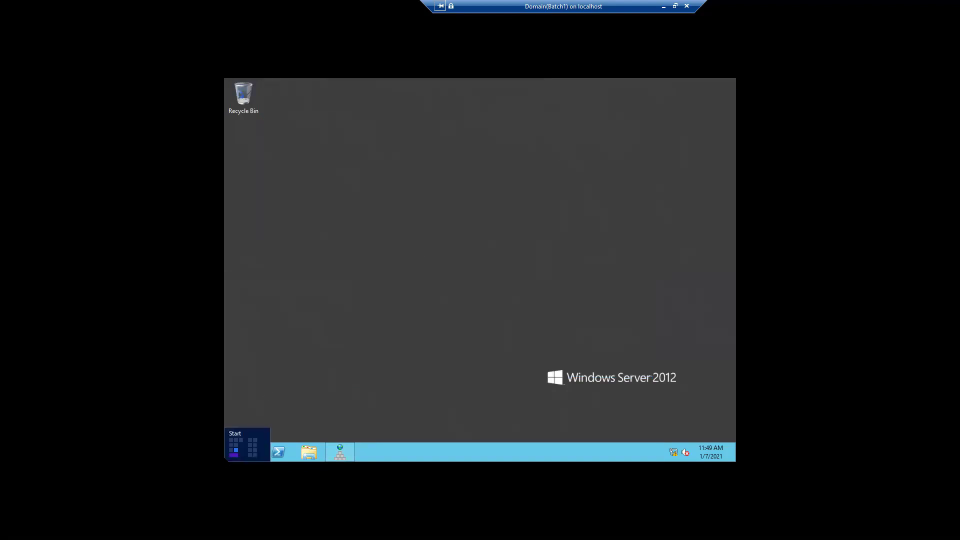
# Open a Command Prompt by running cmd from the Run box
pyautogui.rightClick(228, 457)
pyautogui.click(248, 442)
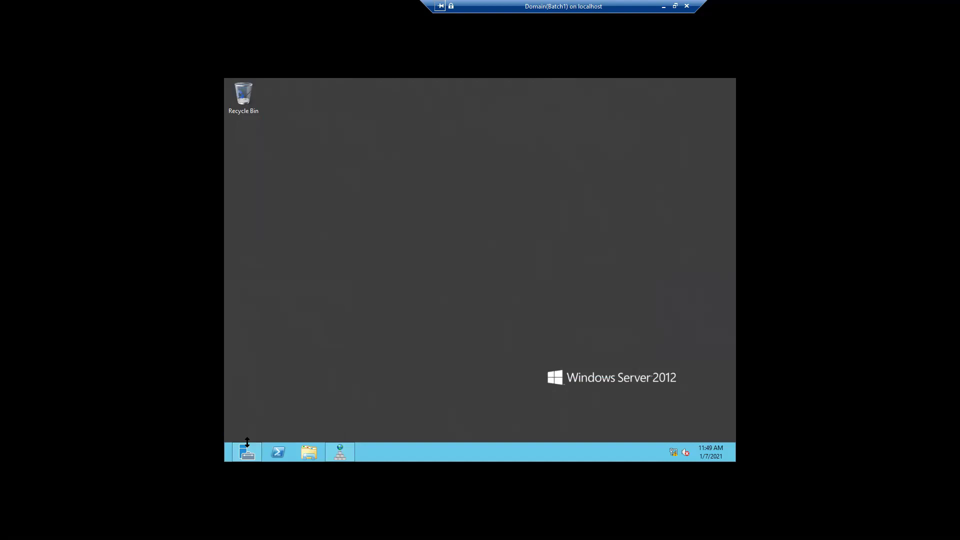
pyautogui.press('BackSpace')
pyautogui.write('cmd')
pyautogui.press('Return')
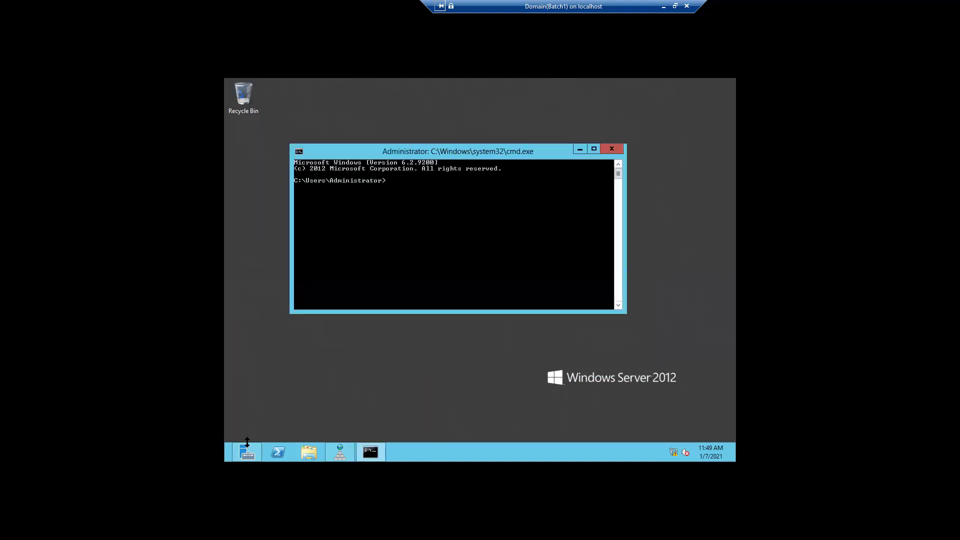
# Start nslookup and query 192.168.0.110, which fails as non-existent; then open File Explorer
pyautogui.write('nslookup')
pyautogui.press('Return')
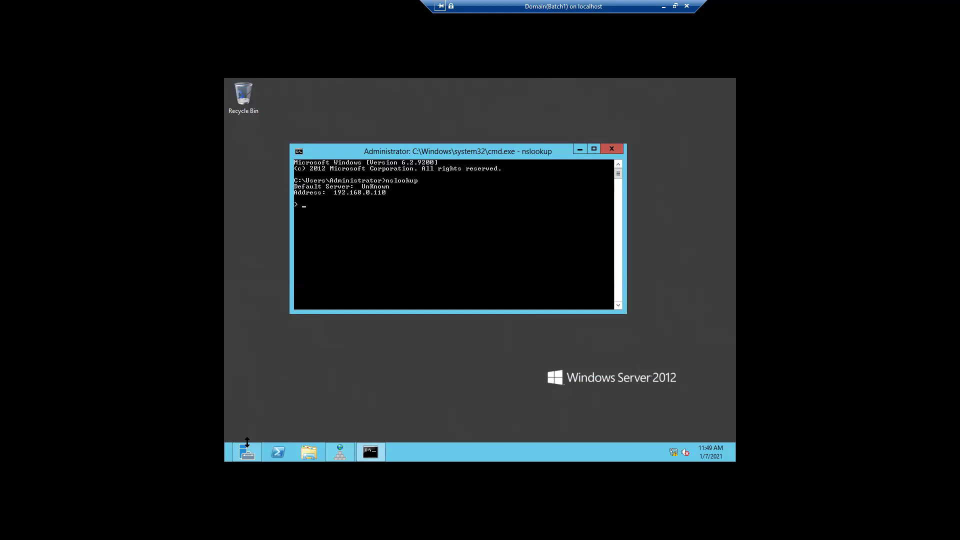
pyautogui.write('2.168.0.110')
pyautogui.press('Return')
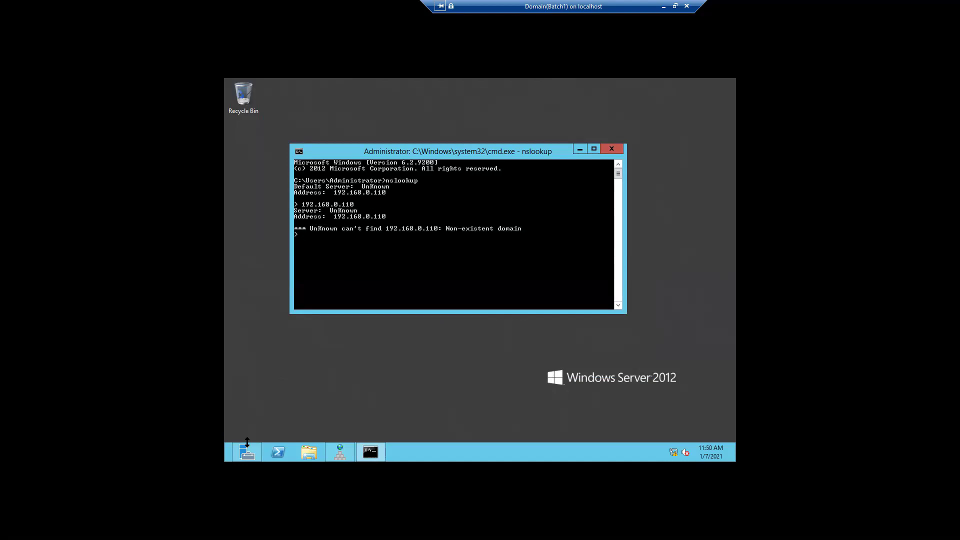
pyautogui.click(307, 453)
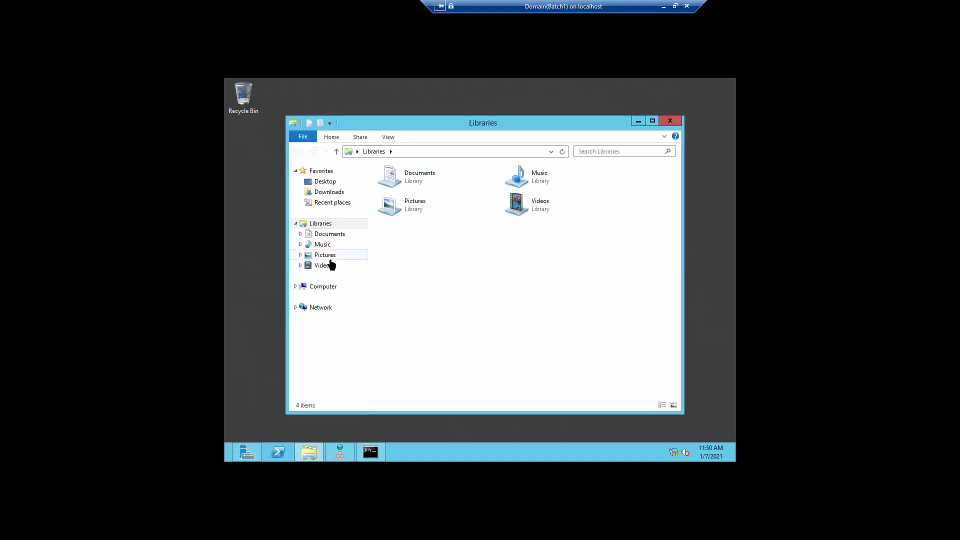
# View Computer's system properties (Domain-Pune, domain digisol.in), then minimize System and File Explorer
pyautogui.rightClick(325, 290)
pyautogui.click(354, 402)
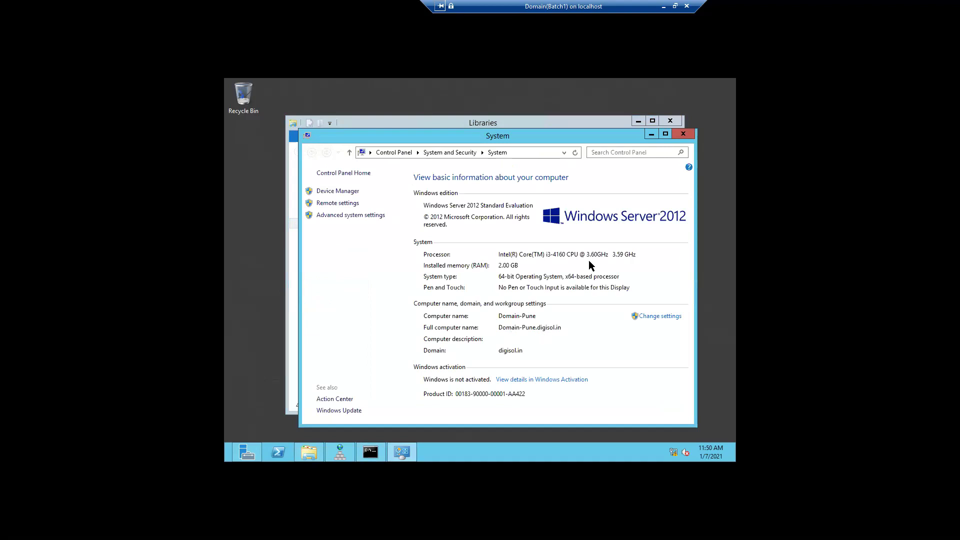
pyautogui.click(650, 136)
pyautogui.click(638, 122)
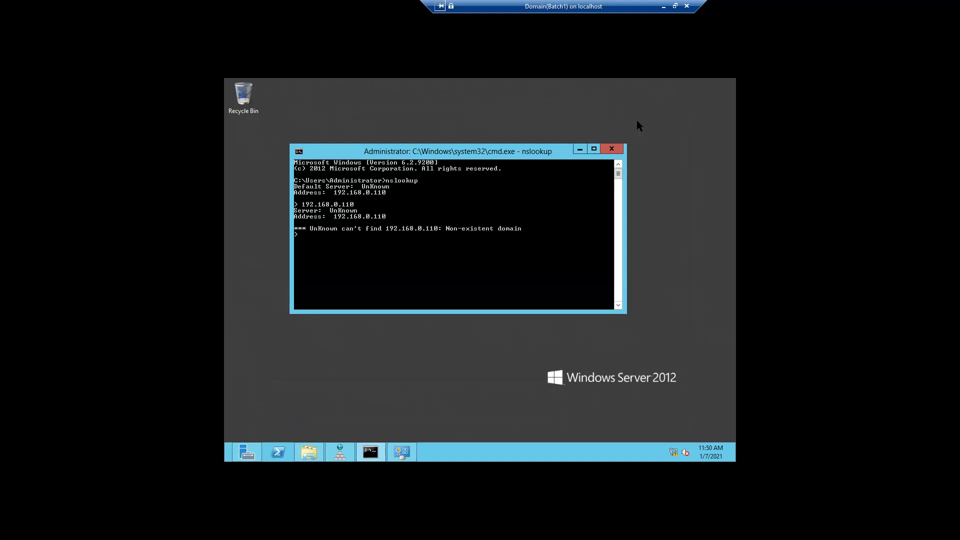
# Resolve domain-pune.digisol.in to 192.168.0.110 in nslookup, then minimize the console
pyautogui.write('domain')
pyautogui.write('n')
pyautogui.write('e.d')
pyautogui.write('ifis')
pyautogui.press('BackSpace')
pyautogui.press('BackSpace')
pyautogui.press('BackSpace')
pyautogui.write('gisol.in')
pyautogui.press('Return')
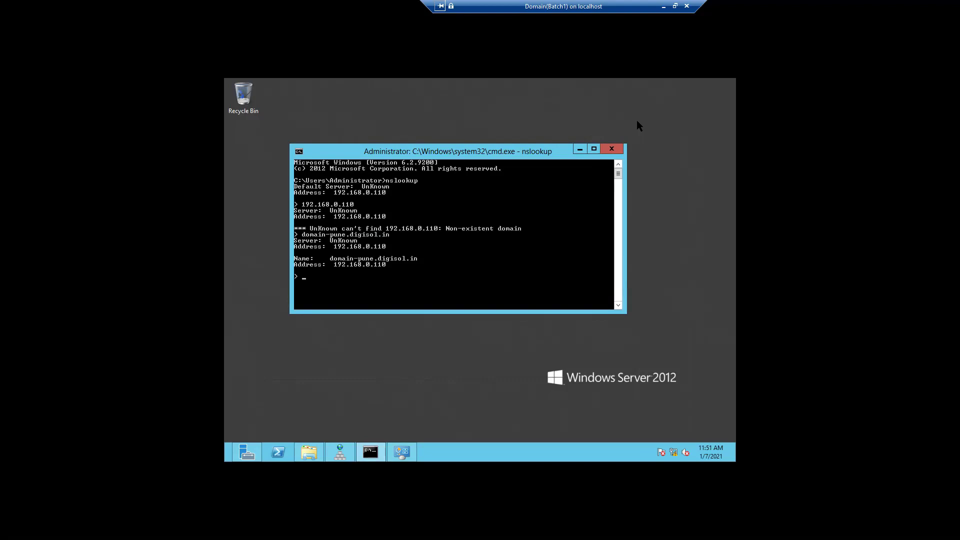
pyautogui.click(581, 150)
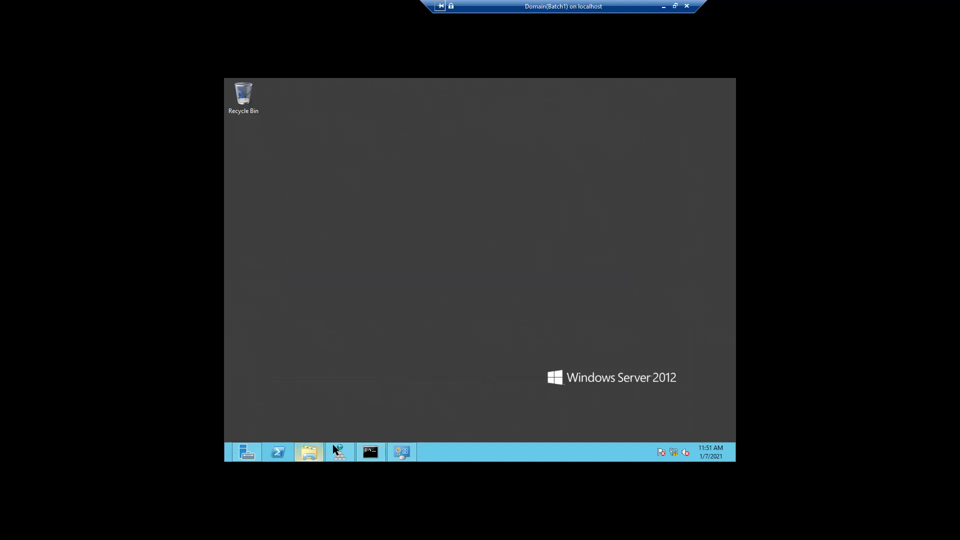
# Restore DNS Manager and view the domain-pune host record in the digisol.in forward zone
pyautogui.moveTo(340, 452)
pyautogui.click(345, 418)
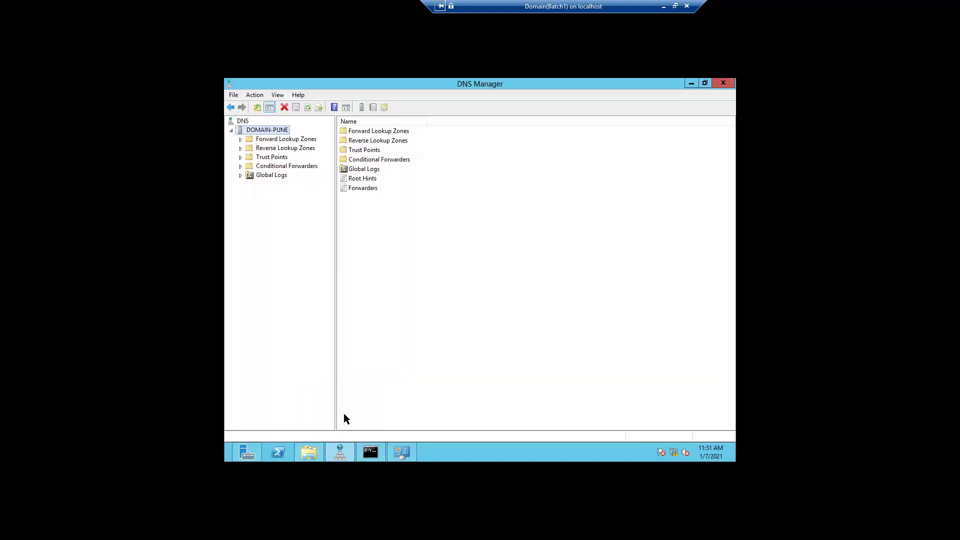
pyautogui.click(242, 139)
pyautogui.click(277, 157)
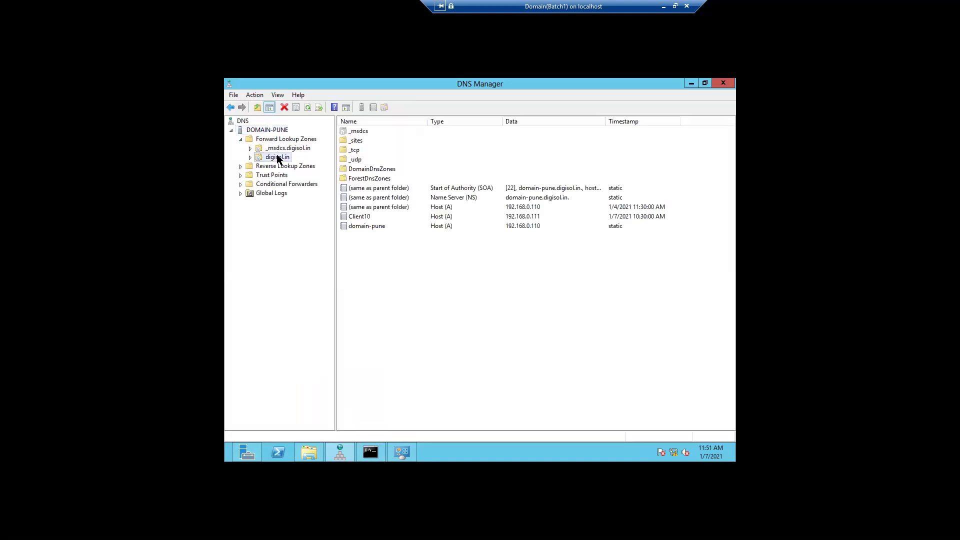
pyautogui.click(363, 226)
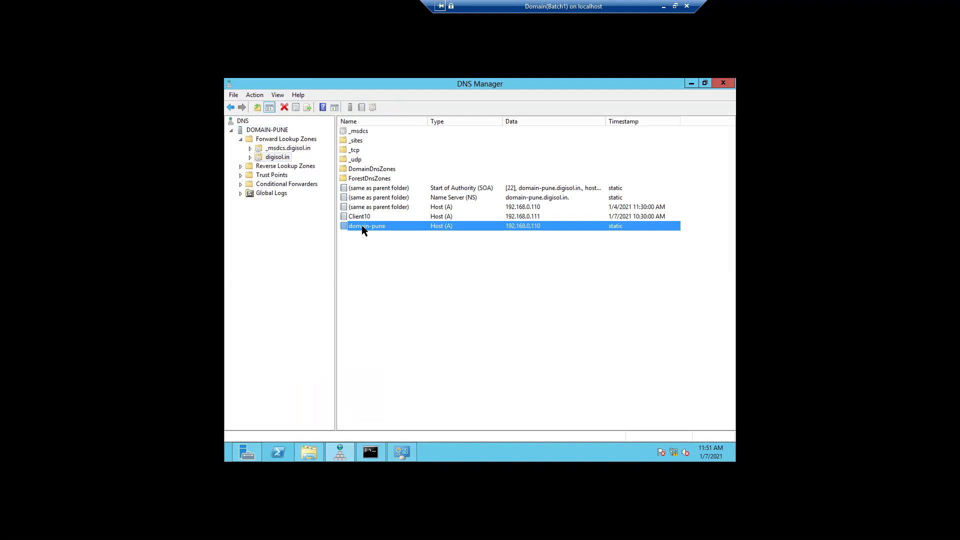
# Open the 0.168.192.in-addr.arpa reverse zone, which holds only SOA and NS records
pyautogui.click(298, 169)
pyautogui.click(240, 167)
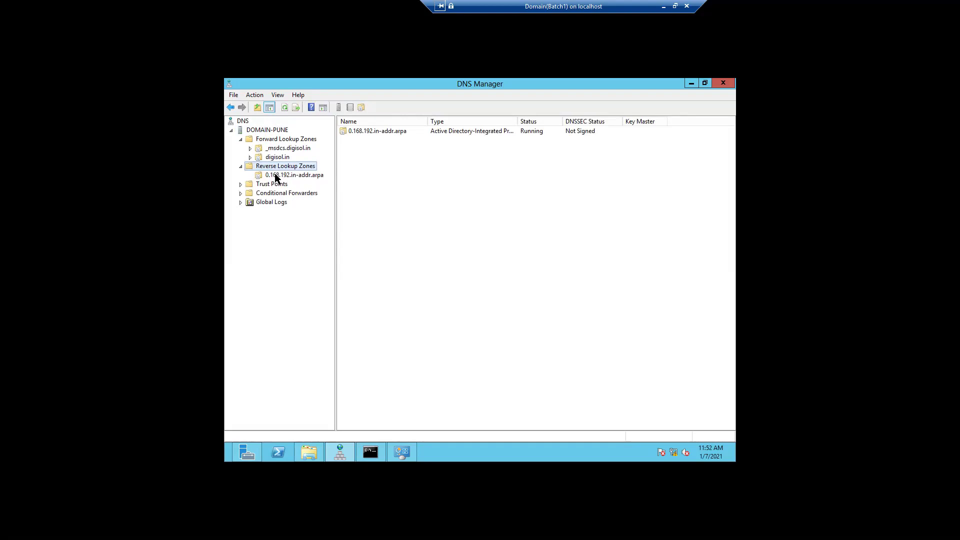
pyautogui.click(276, 175)
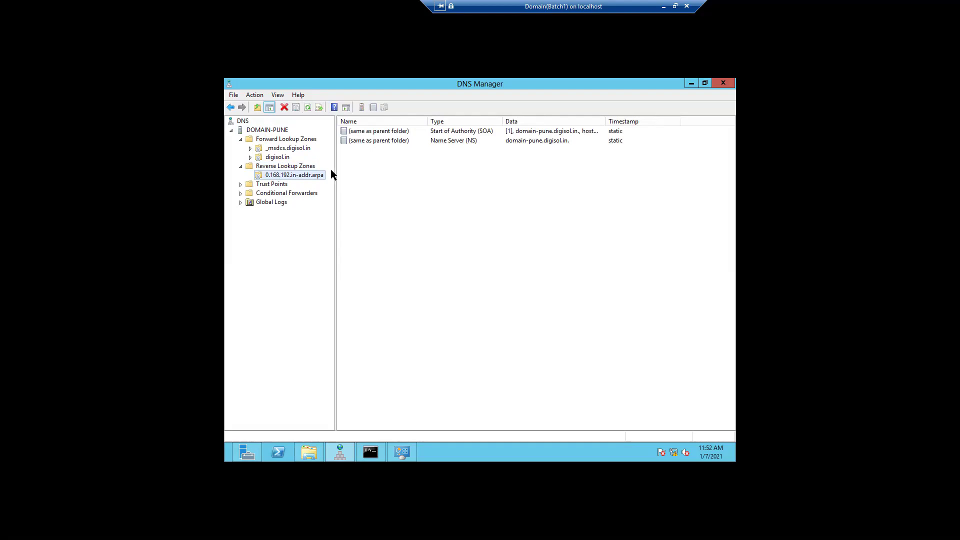
# Add a PTR record in 0.168.192.in-addr.arpa mapping 192.168.0.110 to the browsed host domain-pune.digisol.in
pyautogui.rightClick(306, 177)
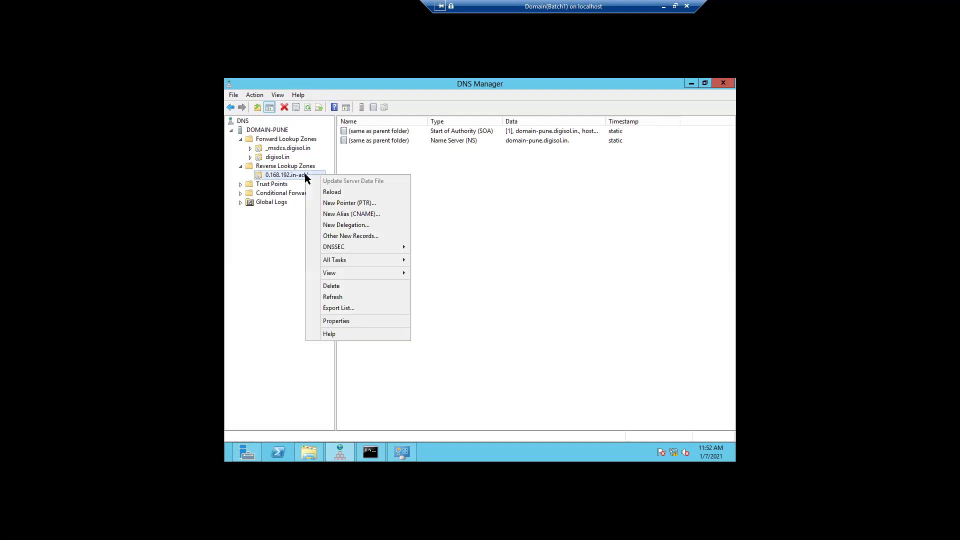
pyautogui.click(344, 203)
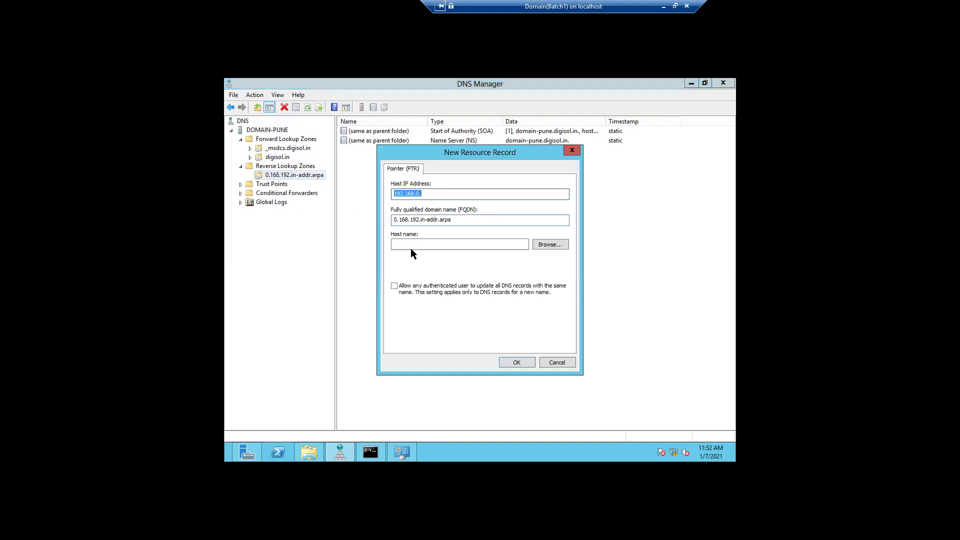
pyautogui.click(540, 246)
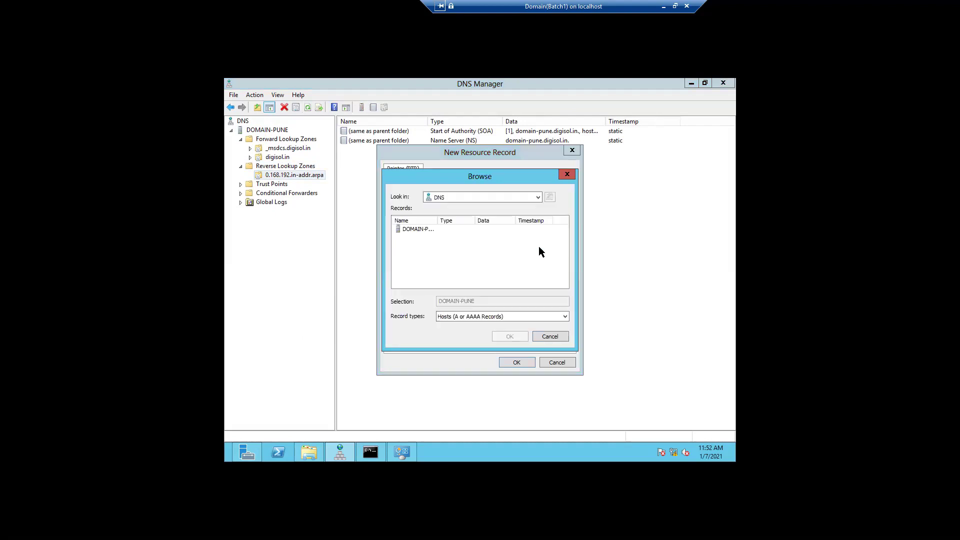
pyautogui.doubleClick(426, 231)
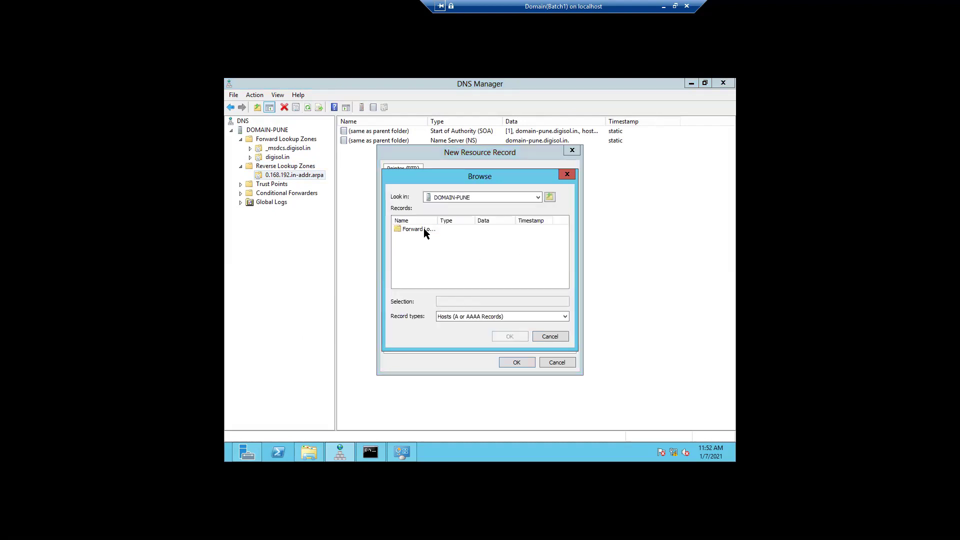
pyautogui.doubleClick(426, 231)
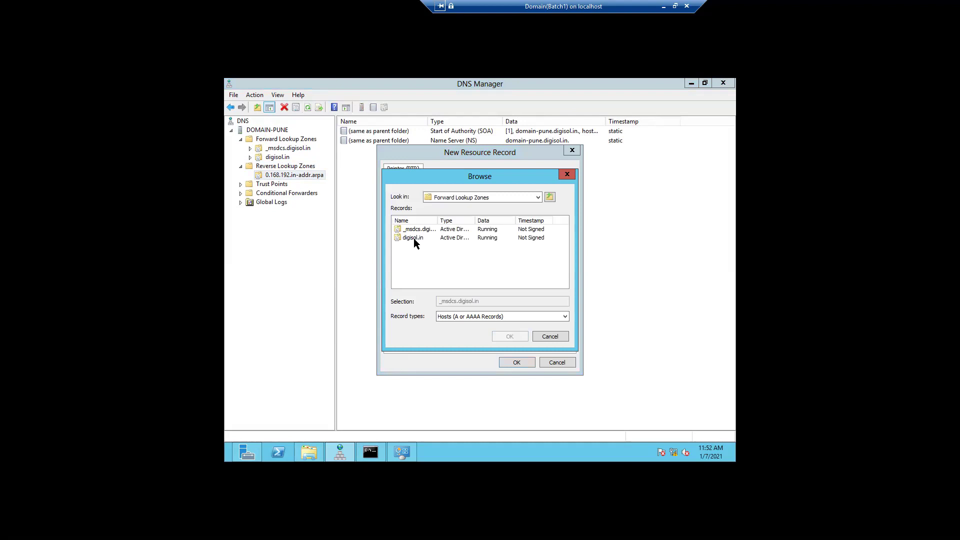
pyautogui.doubleClick(414, 239)
pyautogui.moveTo(565, 259); pyautogui.dragTo(565, 274)
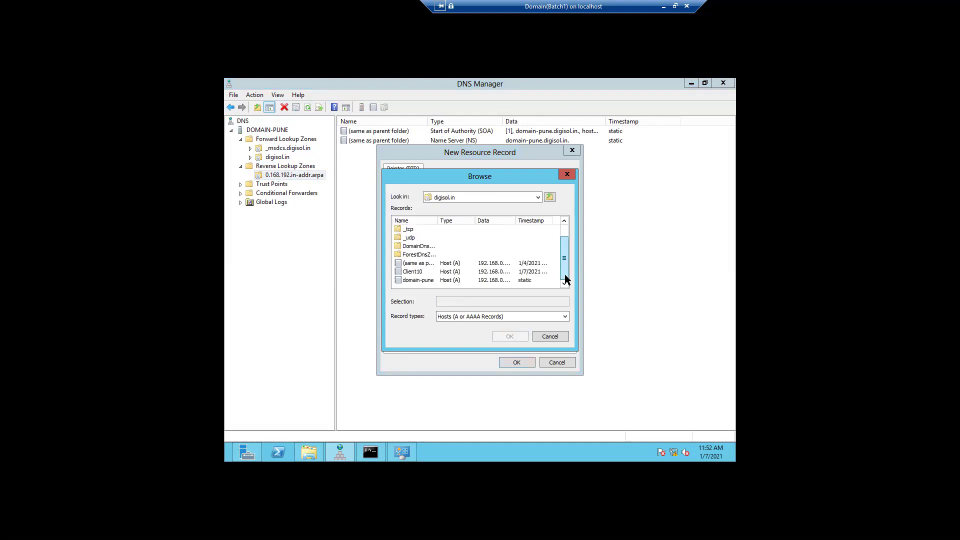
pyautogui.click(419, 281)
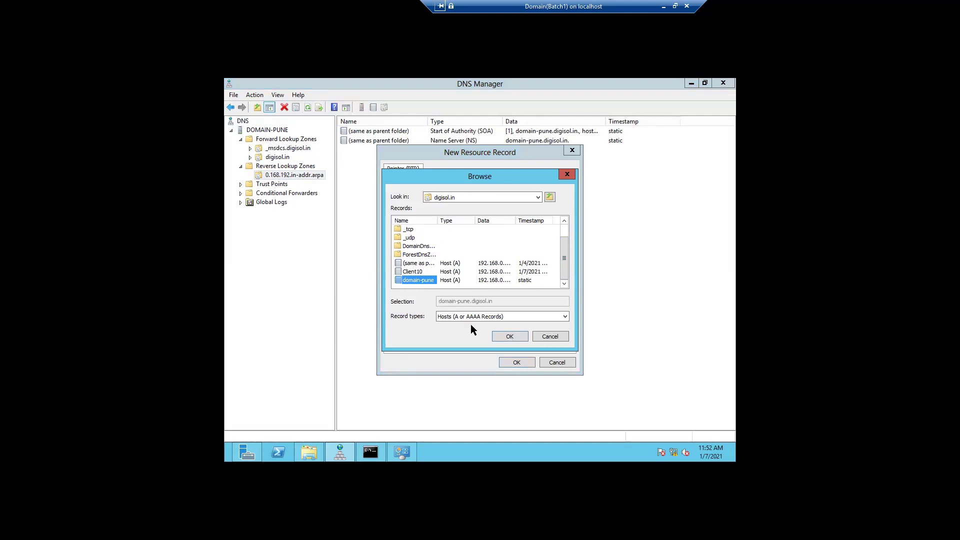
pyautogui.click(509, 336)
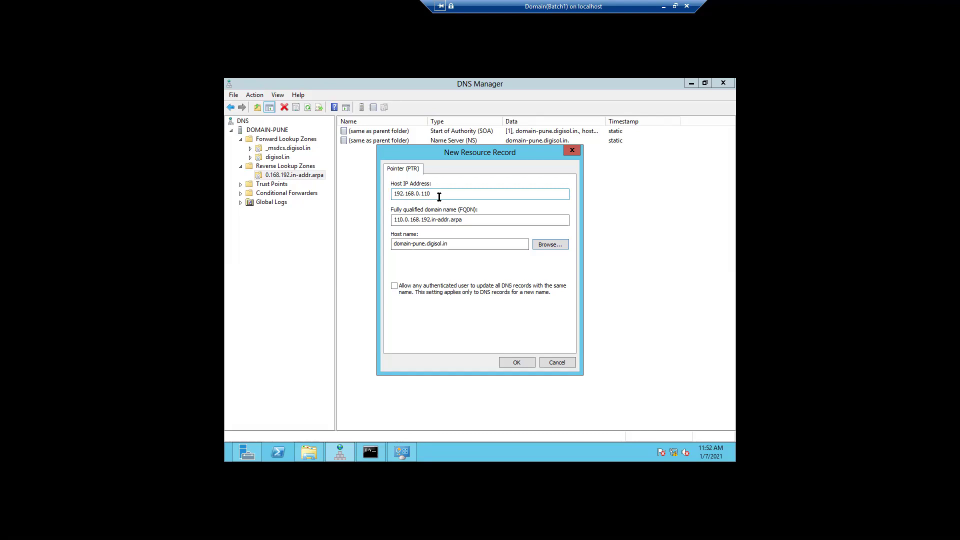
pyautogui.click(512, 361)
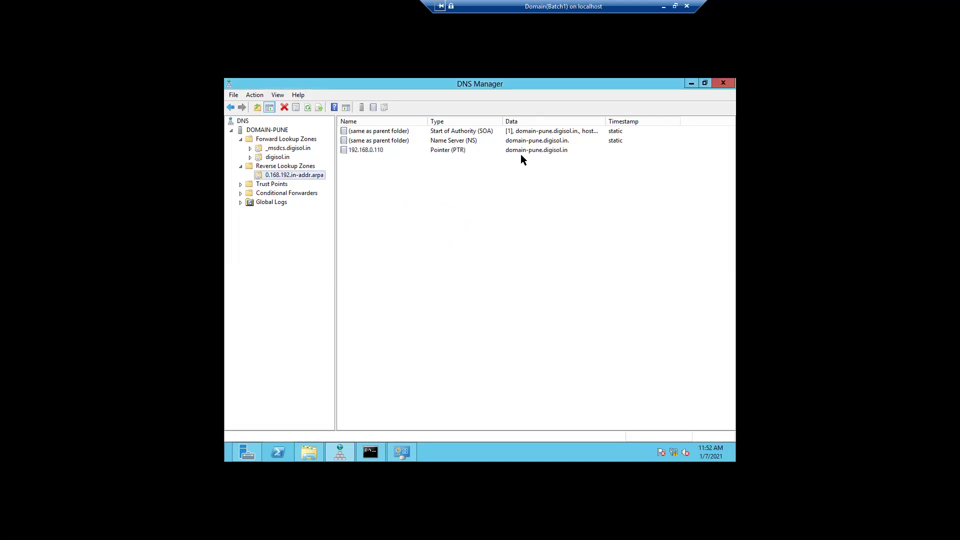
# Check the new 192.168.0.110 PTR record and digisol.in's Client10 host, then minimize DNS Manager
pyautogui.click(365, 153)
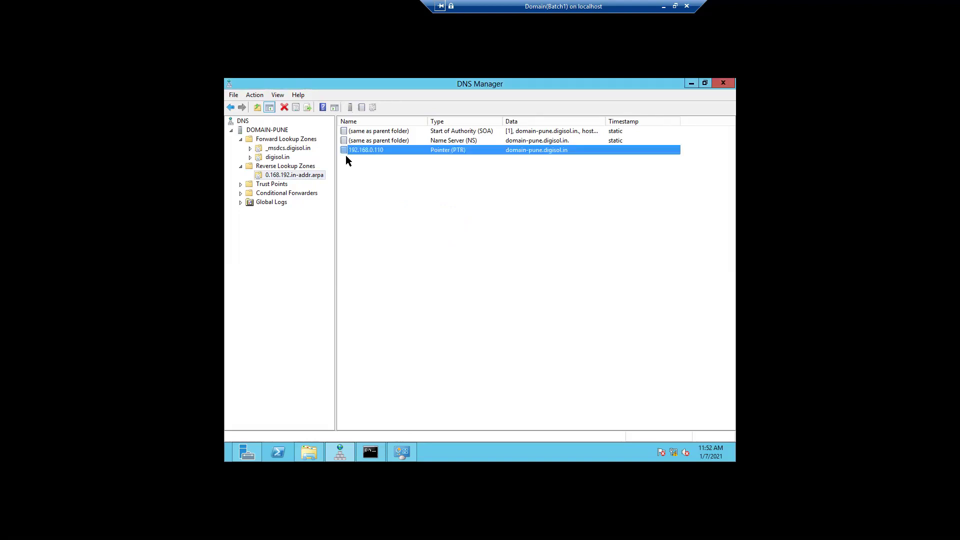
pyautogui.click(282, 176)
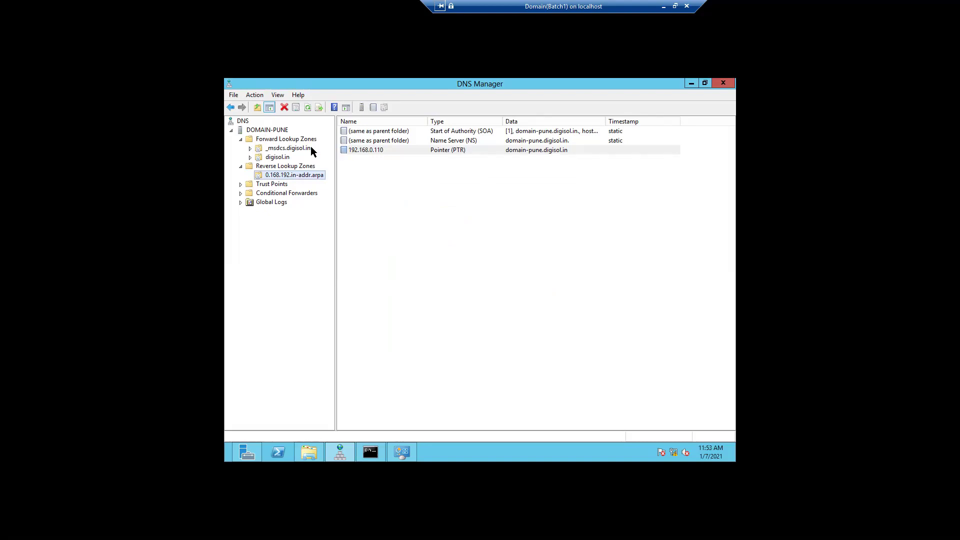
pyautogui.click(280, 158)
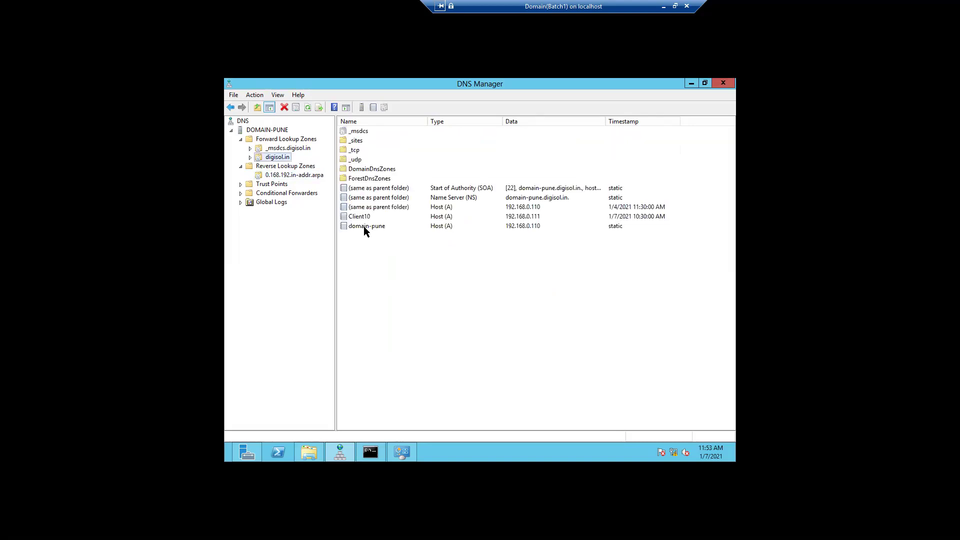
pyautogui.click(438, 219)
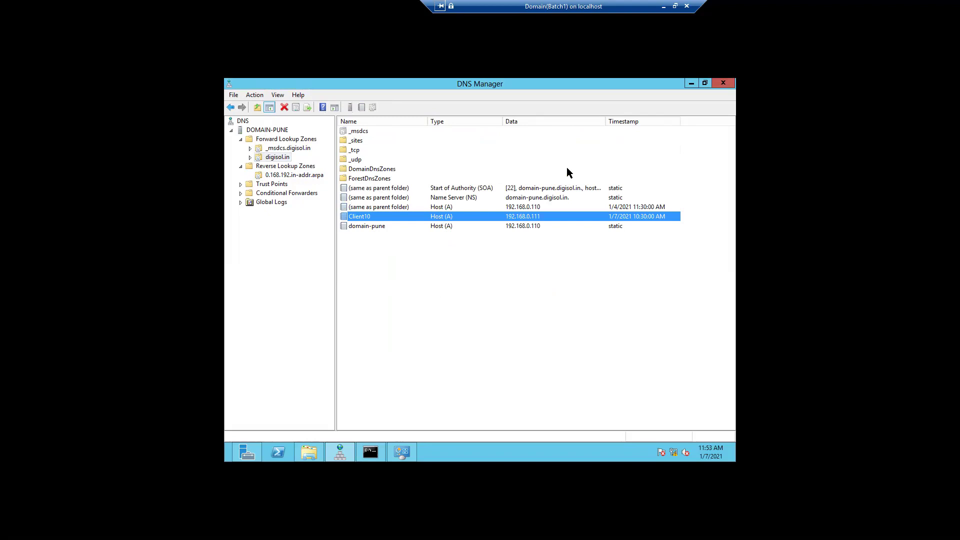
pyautogui.click(691, 83)
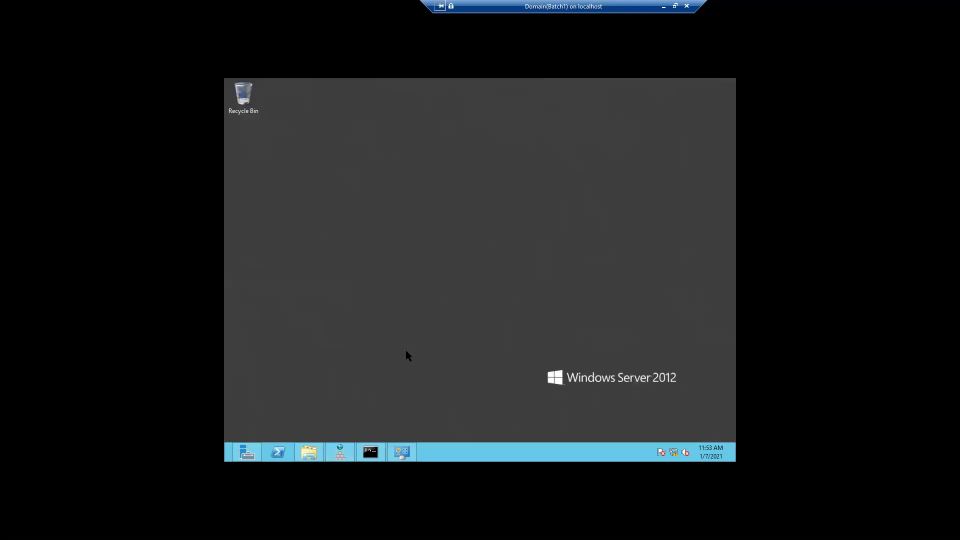
# Back in nslookup, reverse-look up 192.168.0.110, now returning domain-pune.digisol.in
pyautogui.click(369, 445)
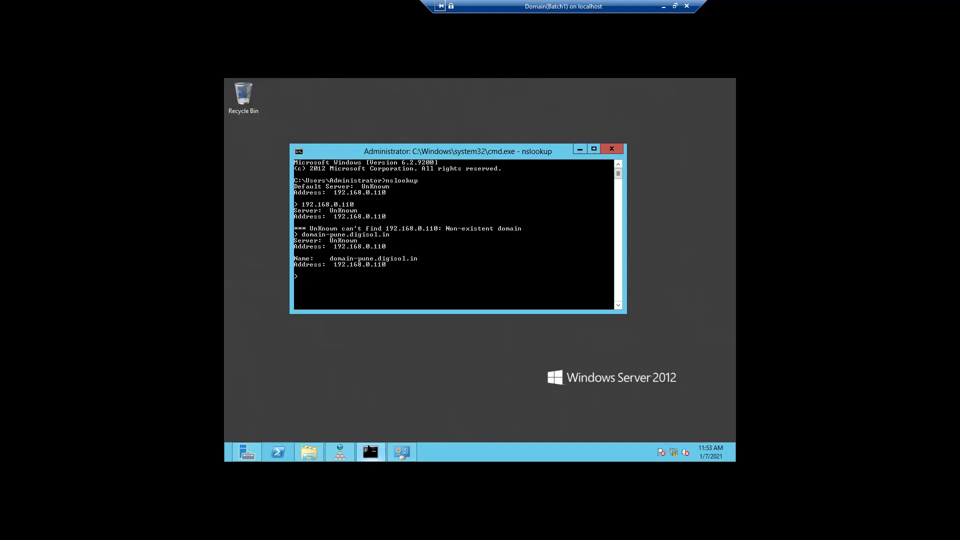
pyautogui.write('192.168.0.110')
pyautogui.press('Return')
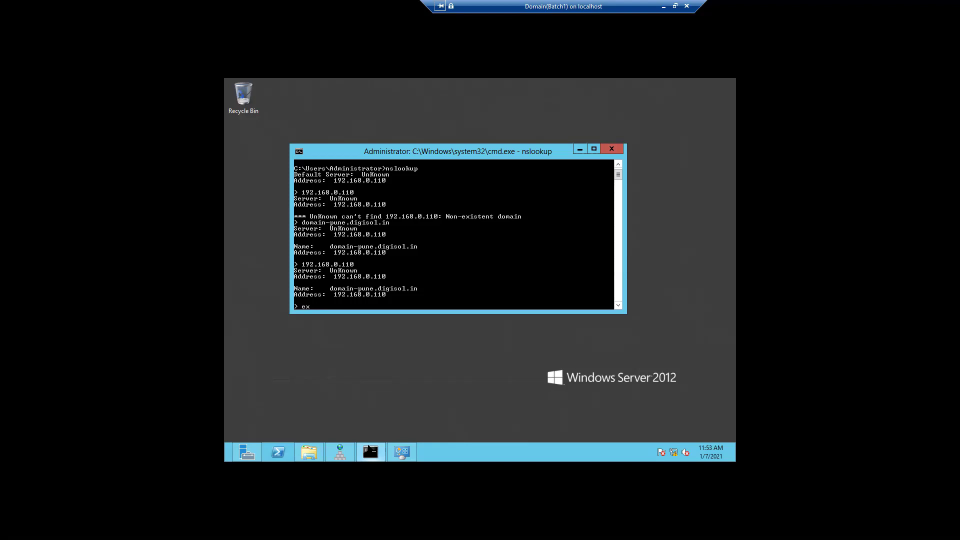
# Restart nslookup and resolve domain-pune and 192.168.0.110 forward and reverse
pyautogui.press('Return')
pyautogui.write('nslookup')
pyautogui.press('Return')
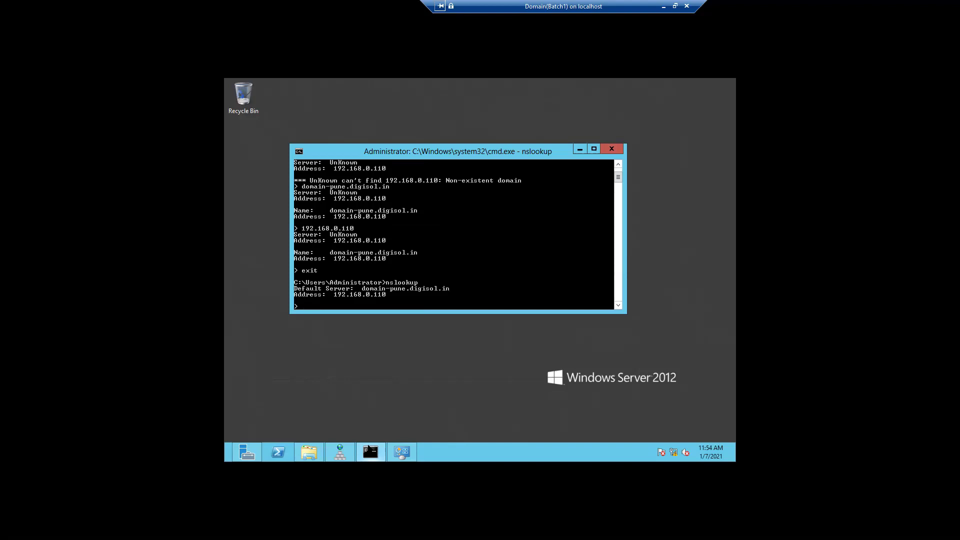
pyautogui.write('domain-pune')
pyautogui.press('Return')
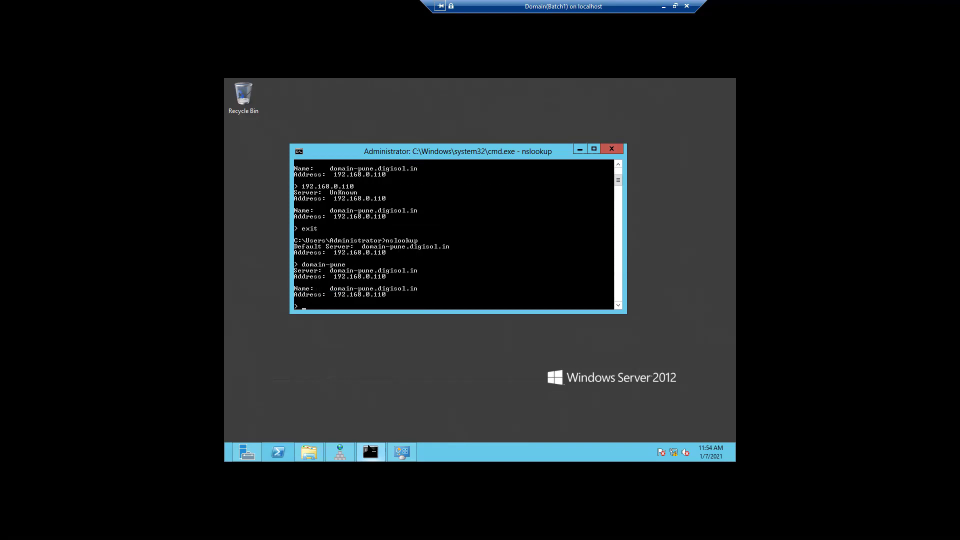
pyautogui.write('192.168')
pyautogui.write('.0.110')
pyautogui.press('Return')
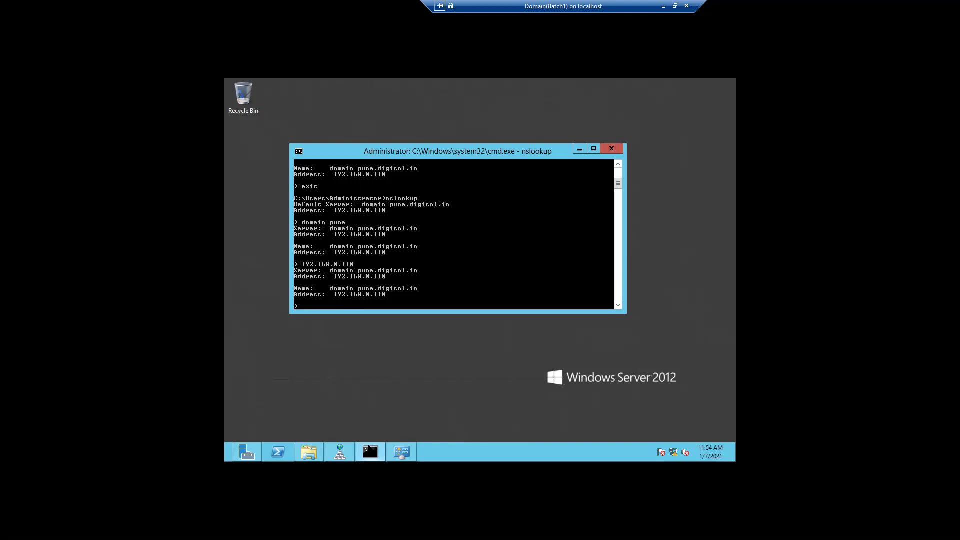
# Look up client10, resolving to 192.168.0.111, then minimize the console and the VM window
pyautogui.write('clieentg')
pyautogui.press('BackSpace')
pyautogui.write('10')
pyautogui.press('BackSpace')
pyautogui.press('Return')
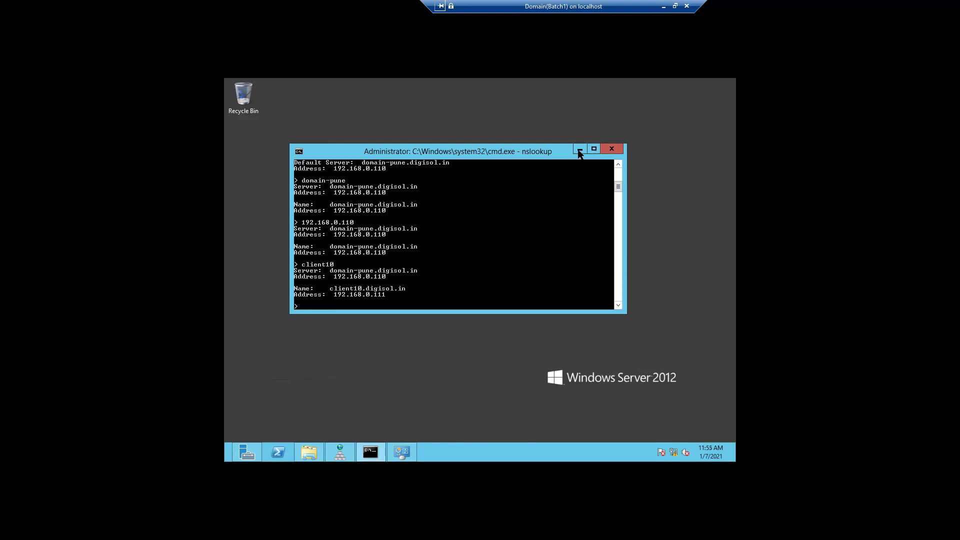
pyautogui.click(579, 151)
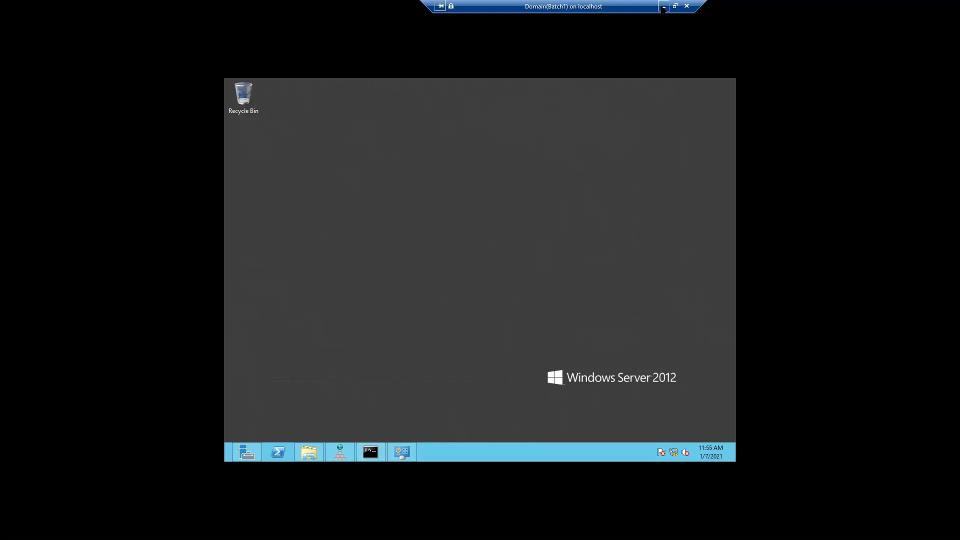
pyautogui.click(664, 7)
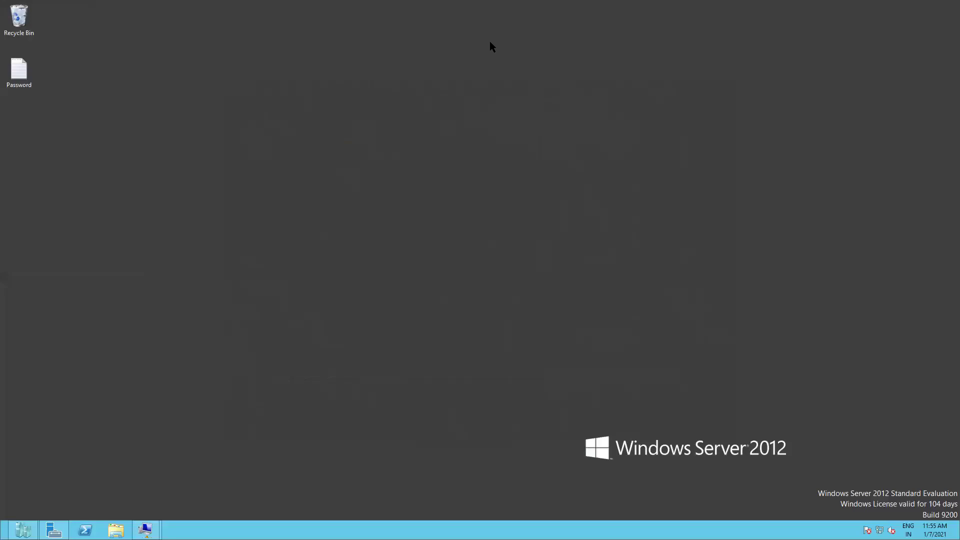
pyautogui.moveTo(385, 3)
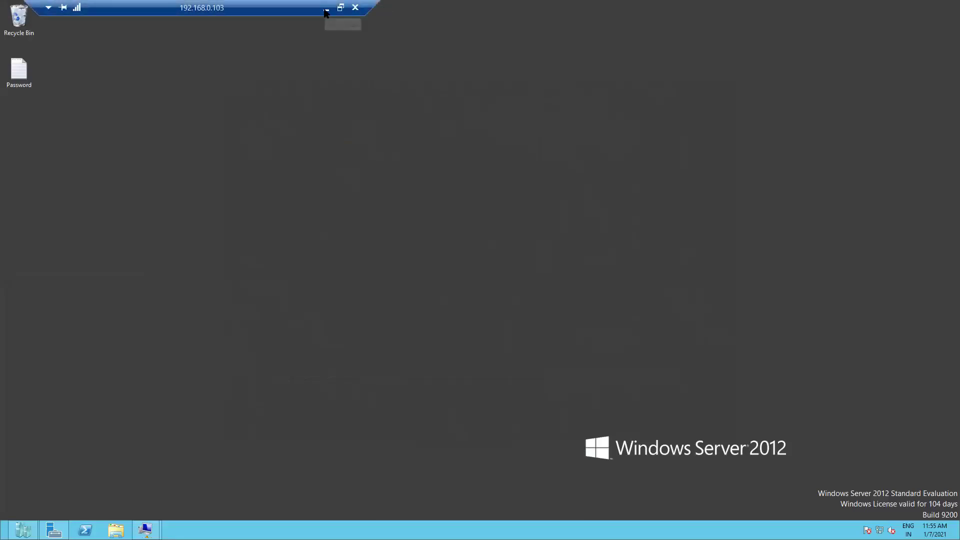